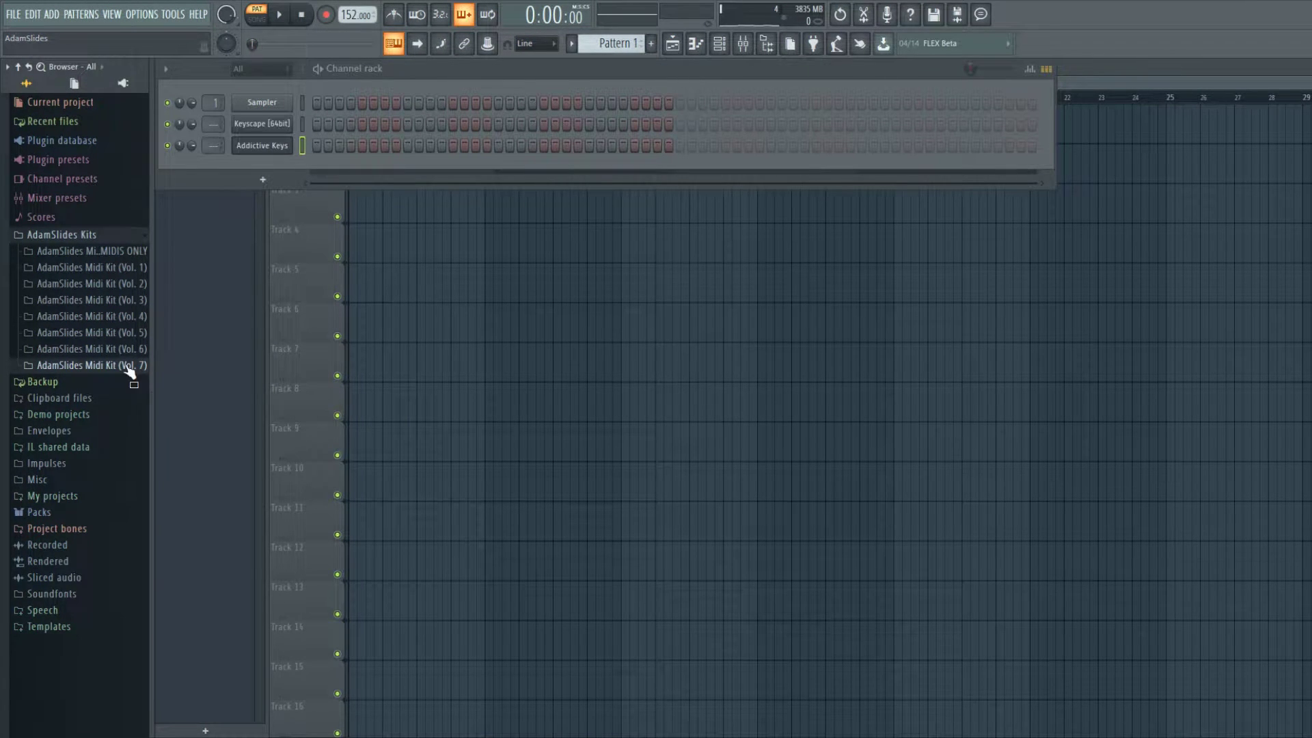
# Step: Load the Effortless MIDI from AdamSlides Midi Kit (Vol. 7) onto the Addictive Keys channel and play it
pyautogui.click(124, 353)
pyautogui.moveTo(85, 412); pyautogui.dragTo(285, 152)
pyautogui.press('space')
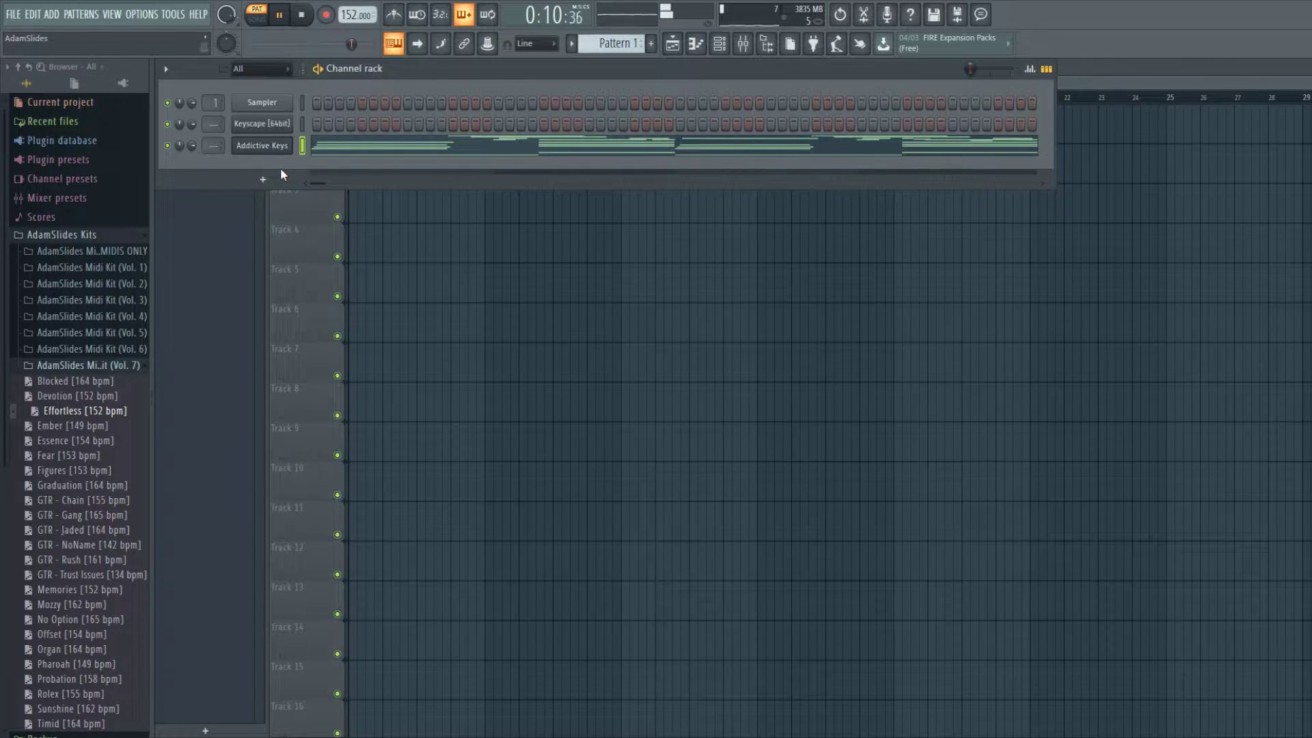
pyautogui.press('space')
# Step: Load the Essence MIDI onto the Addictive Keys channel and listen to it at 154 BPM
pyautogui.moveTo(81, 447); pyautogui.dragTo(276, 149)
pyautogui.press('space')
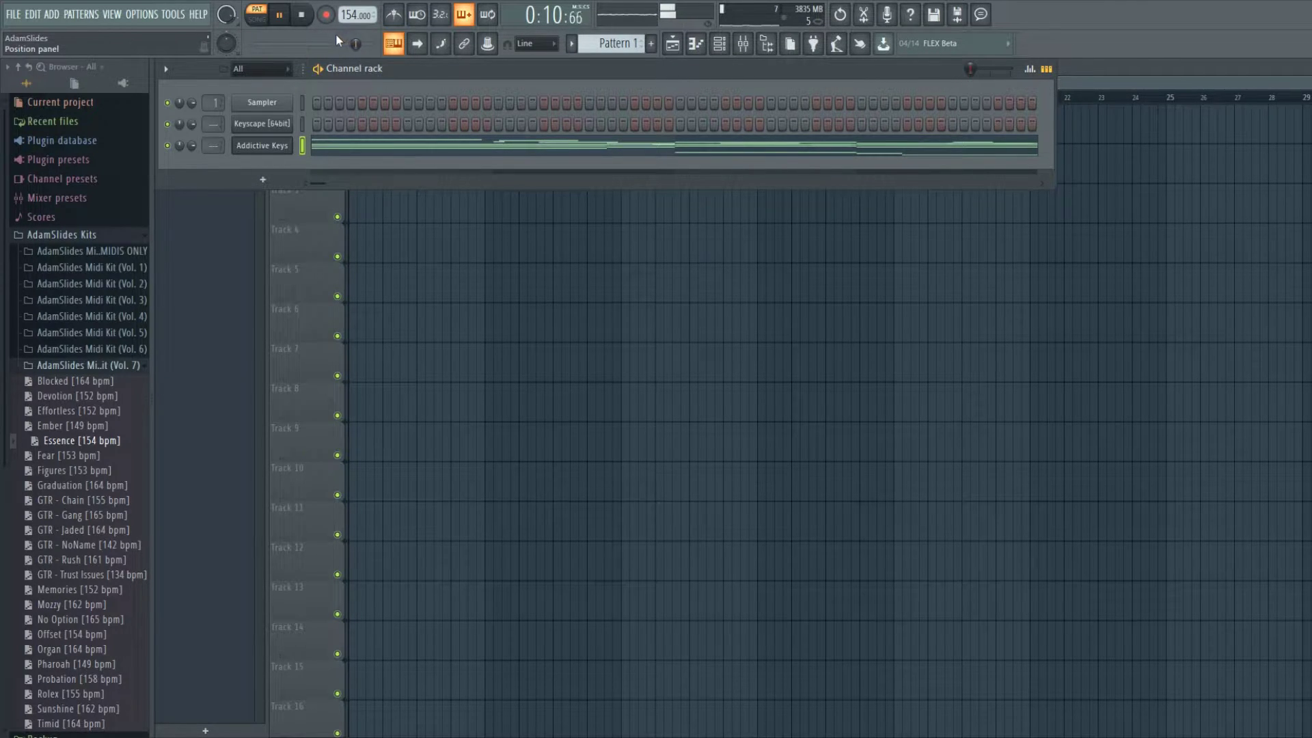
pyautogui.press('space')
# Step: Load the Figures MIDI onto the Addictive Keys channel, set the tempo to 153 BPM and play it
pyautogui.moveTo(94, 472); pyautogui.dragTo(250, 275)
pyautogui.moveTo(272, 146); pyautogui.dragTo(272, 146)
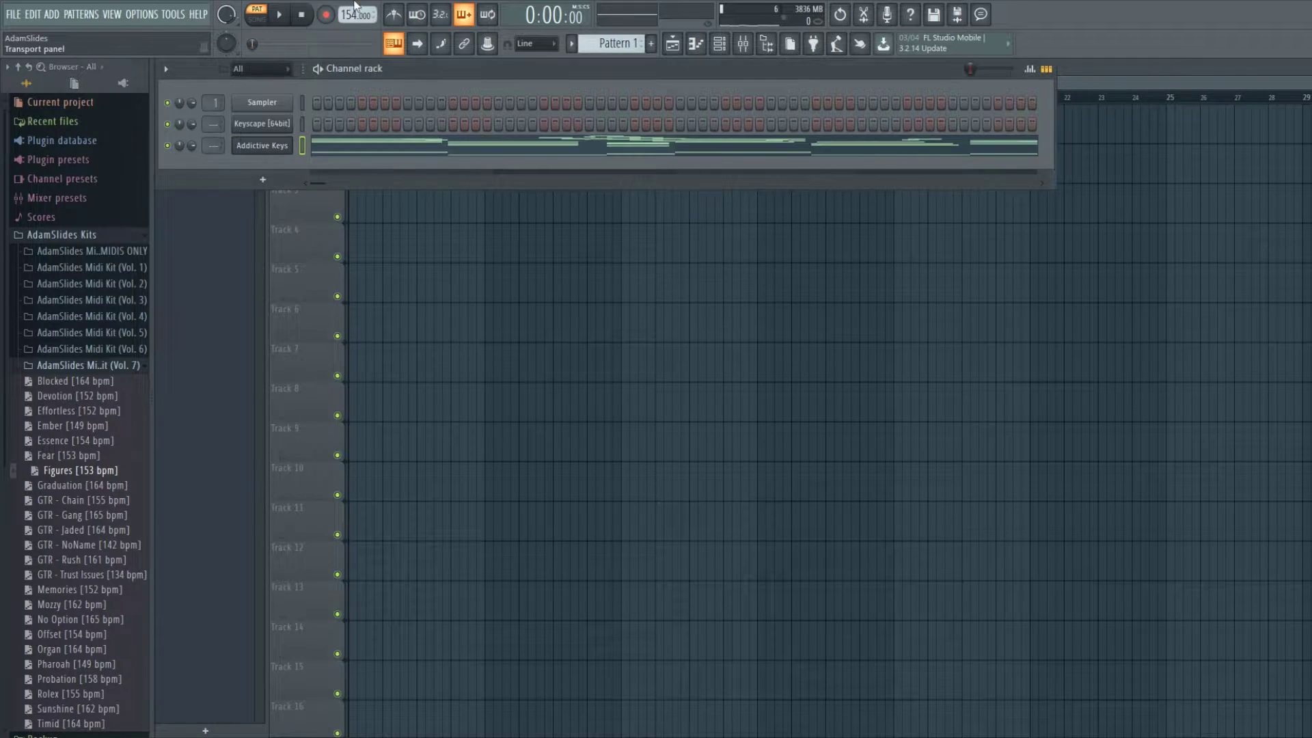
pyautogui.press('space')
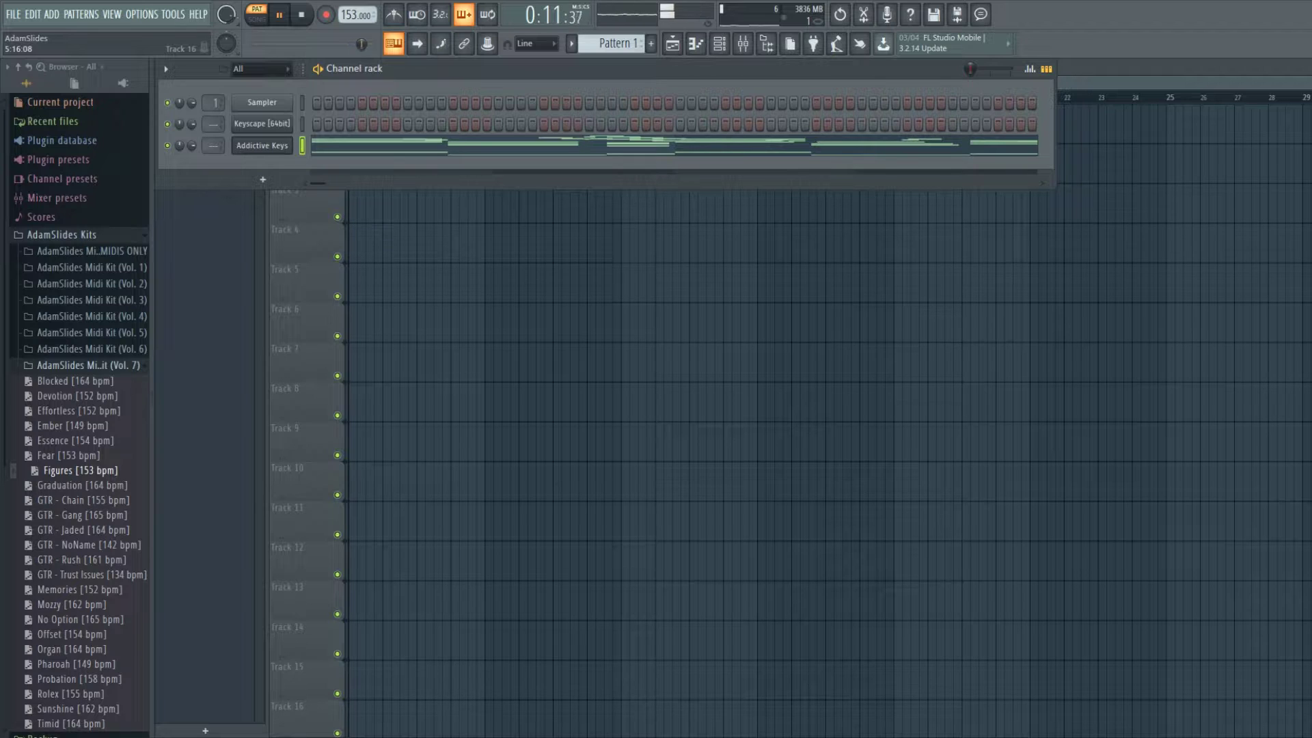
pyautogui.press('space')
# Step: Load the Graduation MIDI onto the Addictive Keys channel, set the tempo to 164 BPM and play it
pyautogui.moveTo(83, 491); pyautogui.dragTo(270, 146)
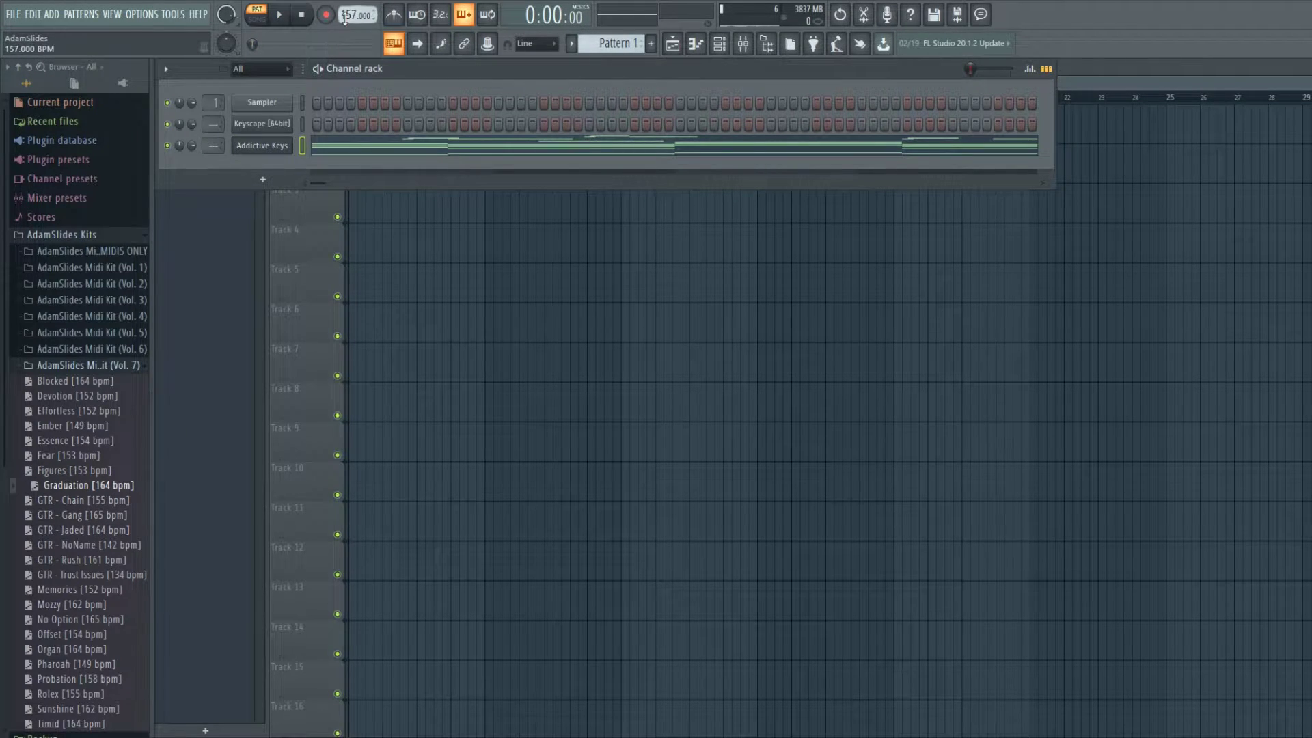
pyautogui.press('space')
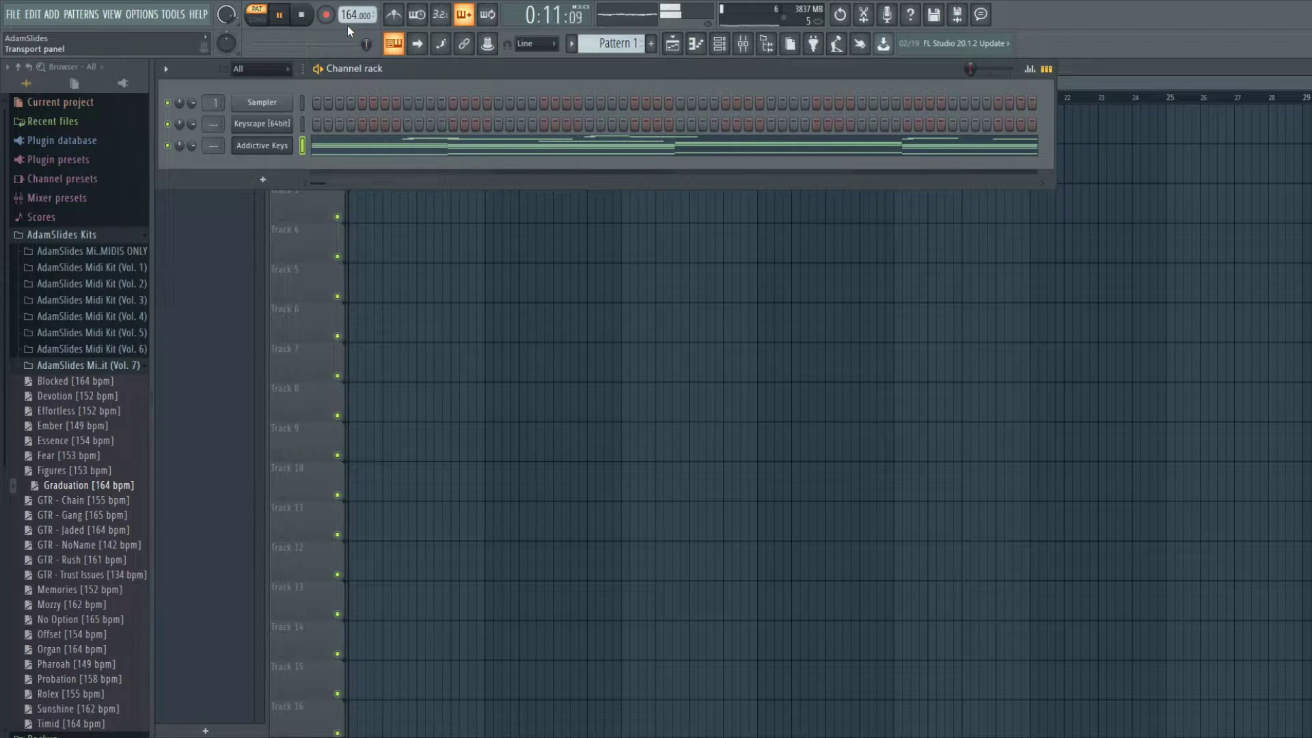
pyautogui.press('space')
# Step: Load the Memories MIDI onto the Addictive Keys channel, set the tempo to 152 BPM and play it
pyautogui.click(102, 589)
pyautogui.moveTo(105, 594); pyautogui.dragTo(306, 150)
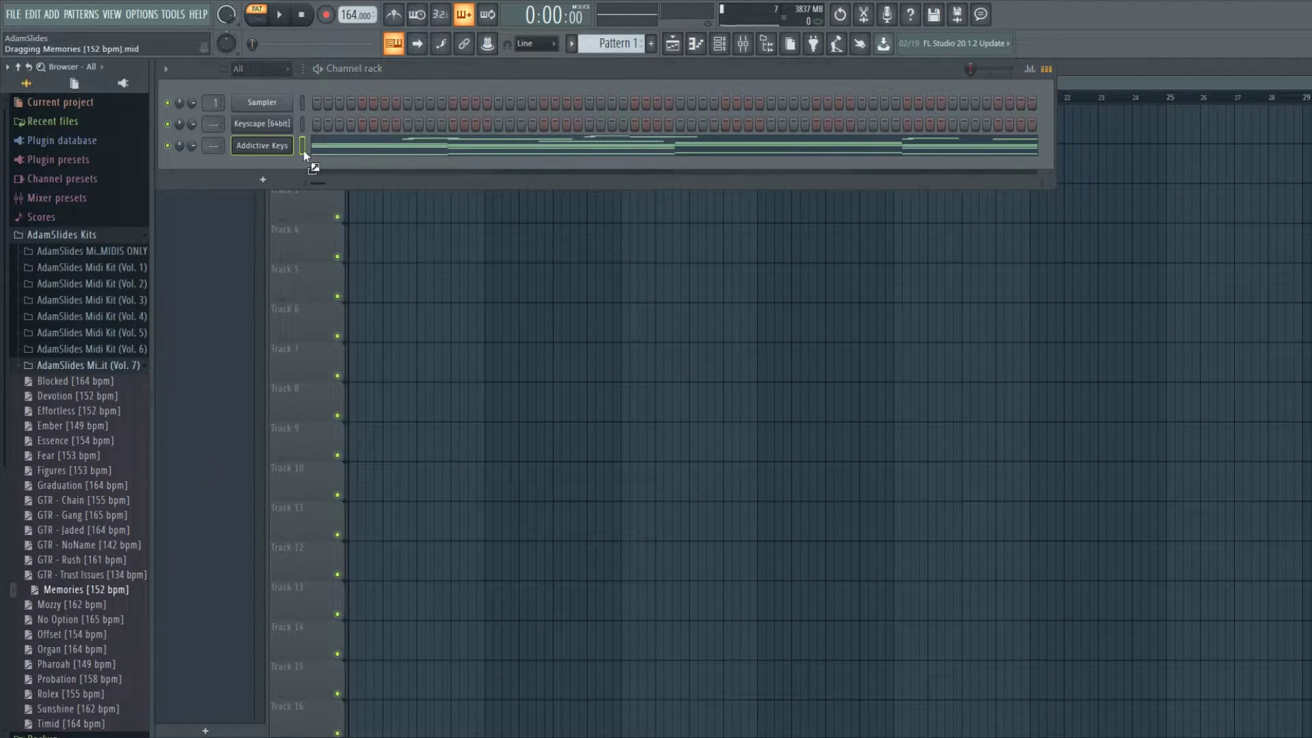
pyautogui.scroll(-6, 352, 11)
pyautogui.scroll(-1, 347, 15)
pyautogui.press('space')
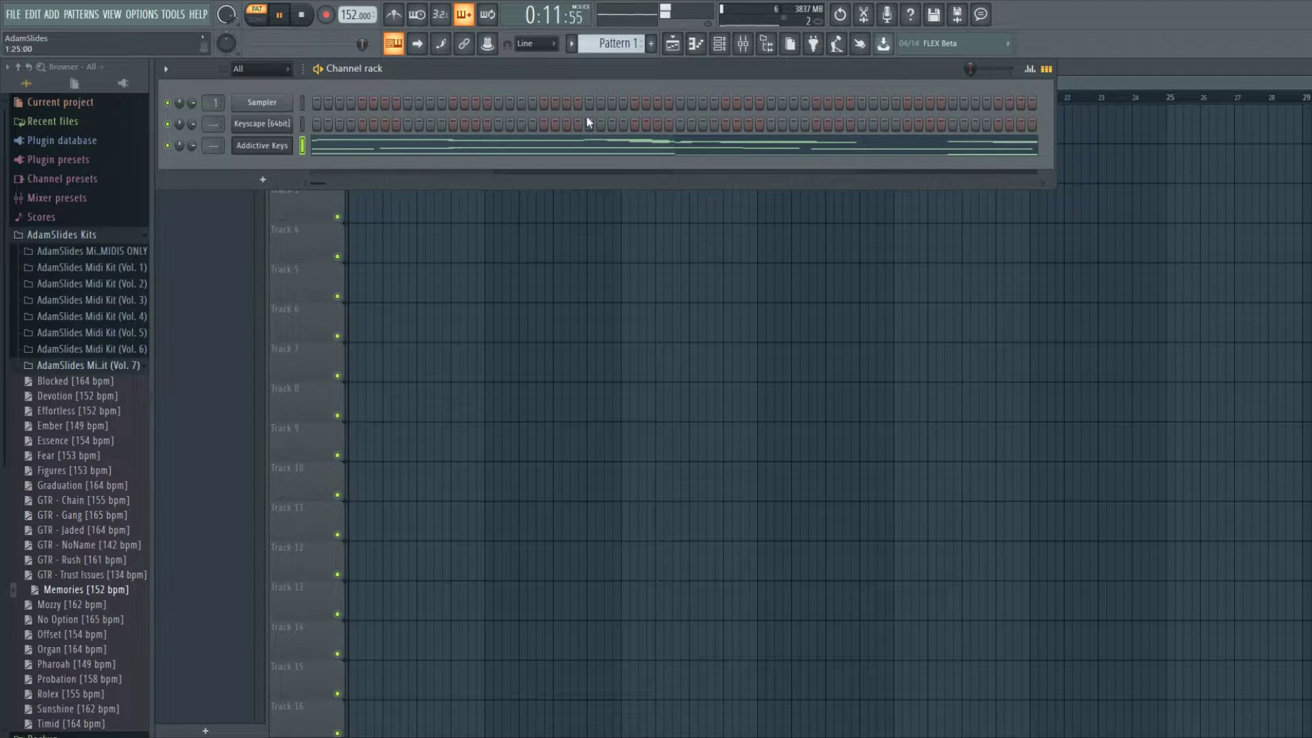
pyautogui.press('space')
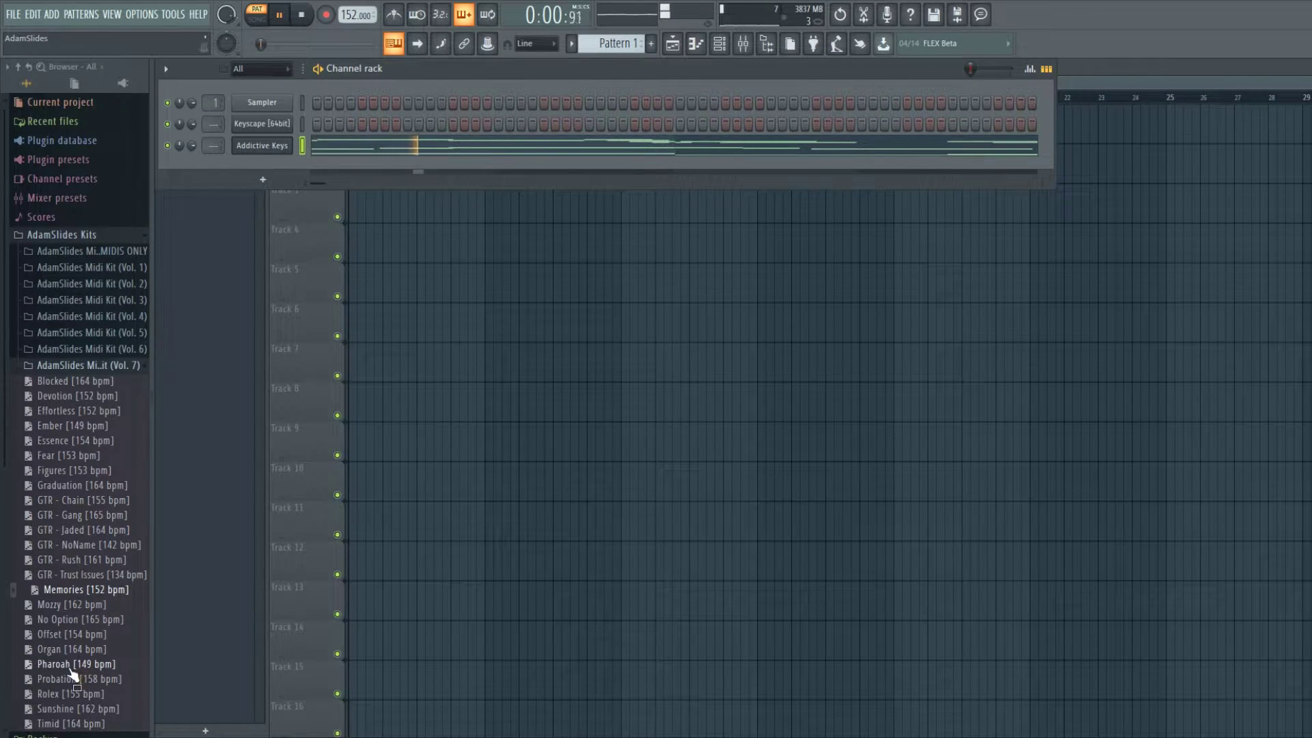
# Step: Load the Pharoah MIDI onto the Addictive Keys channel, set the tempo to 149 BPM and play it
pyautogui.moveTo(70, 670); pyautogui.dragTo(219, 226)
pyautogui.moveTo(254, 146); pyautogui.dragTo(255, 146)
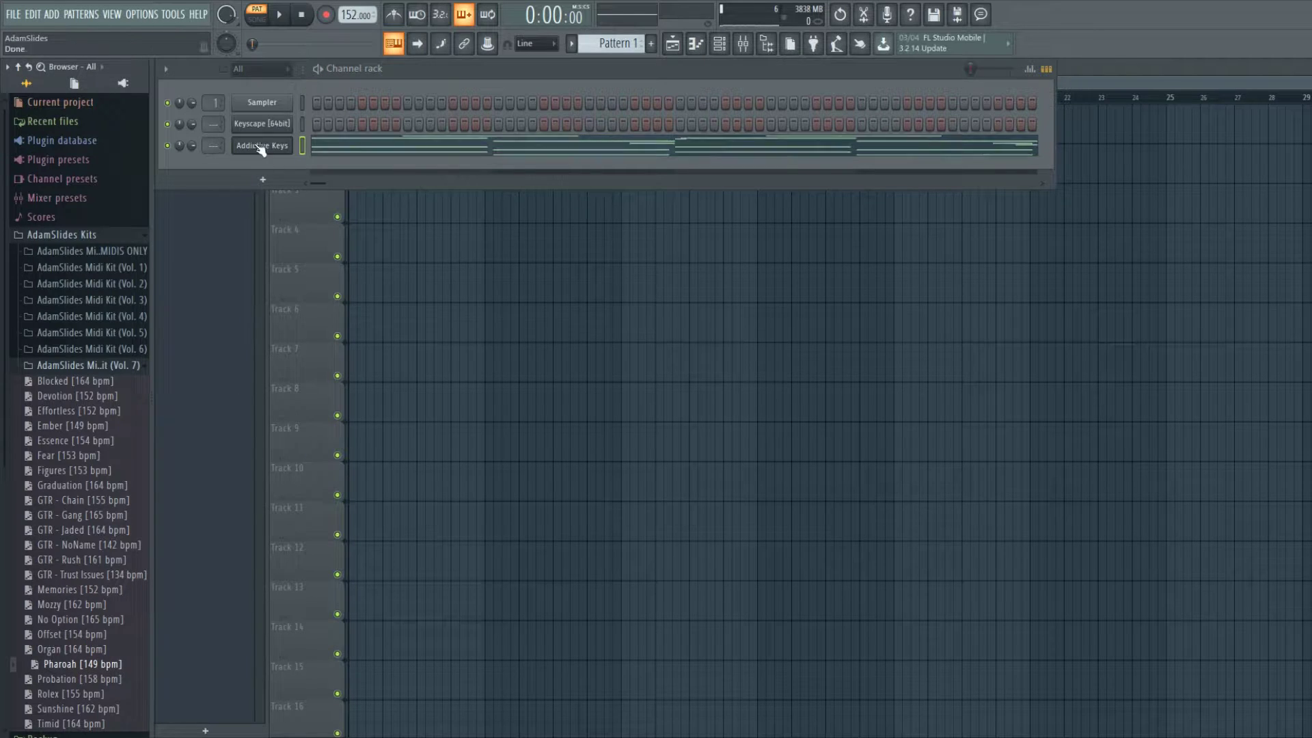
pyautogui.moveTo(339, 18); pyautogui.dragTo(338, 22)
pyautogui.press('space')
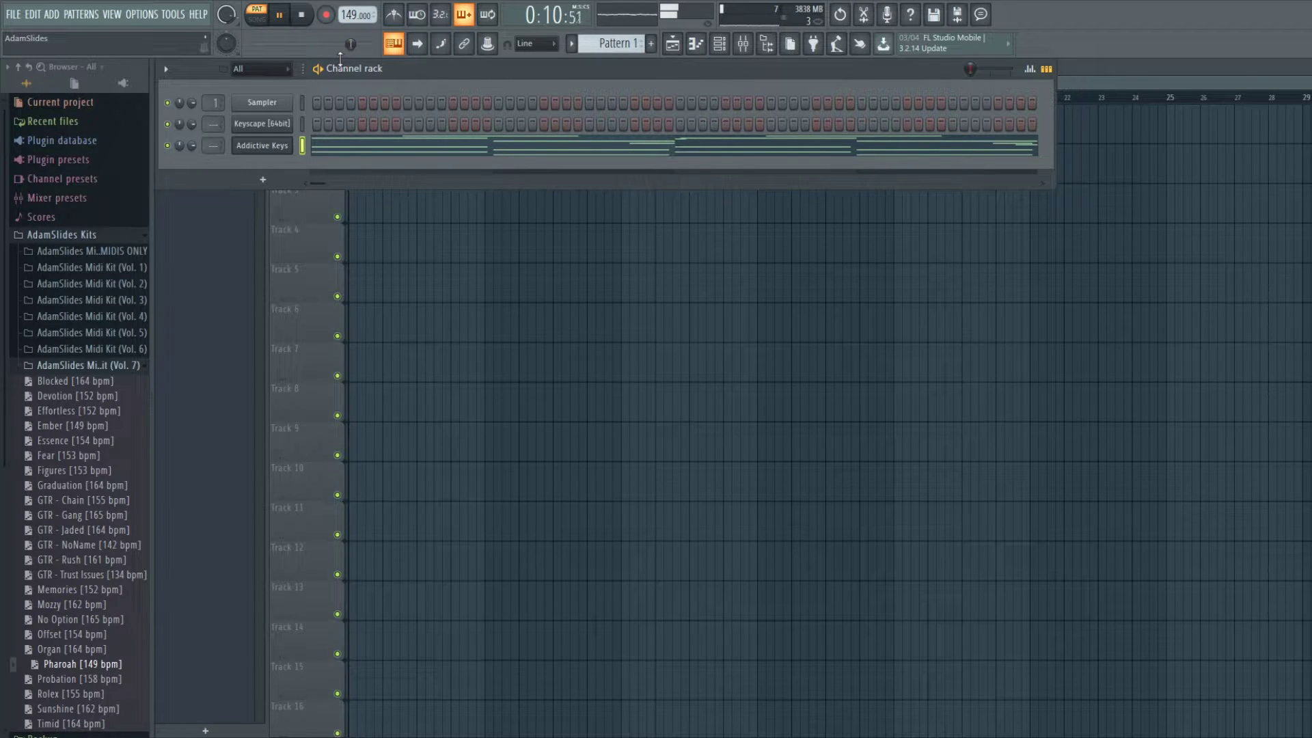
# Step: Load the Probation MIDI onto the Addictive Keys channel, set the tempo to 158 BPM and play it
pyautogui.moveTo(85, 680); pyautogui.dragTo(280, 145)
pyautogui.scroll(6, 341, 15)
pyautogui.press('space')
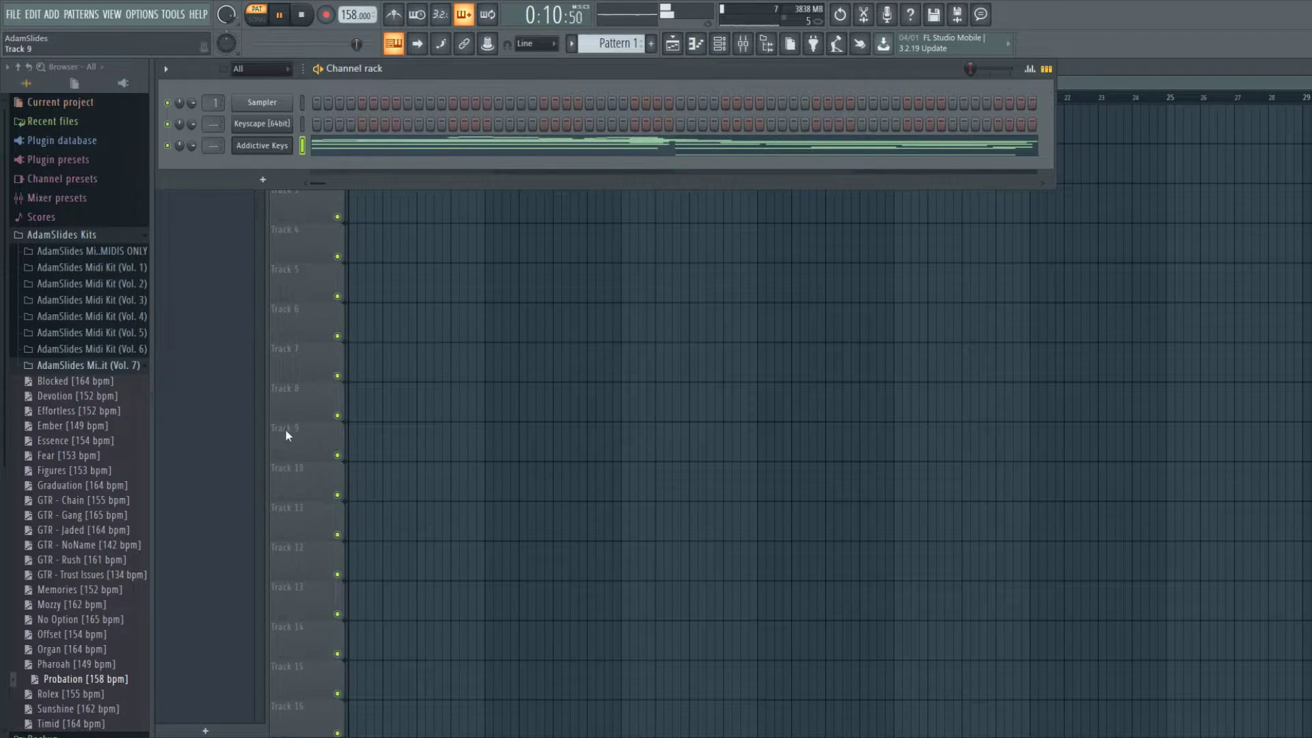
pyautogui.press('space')
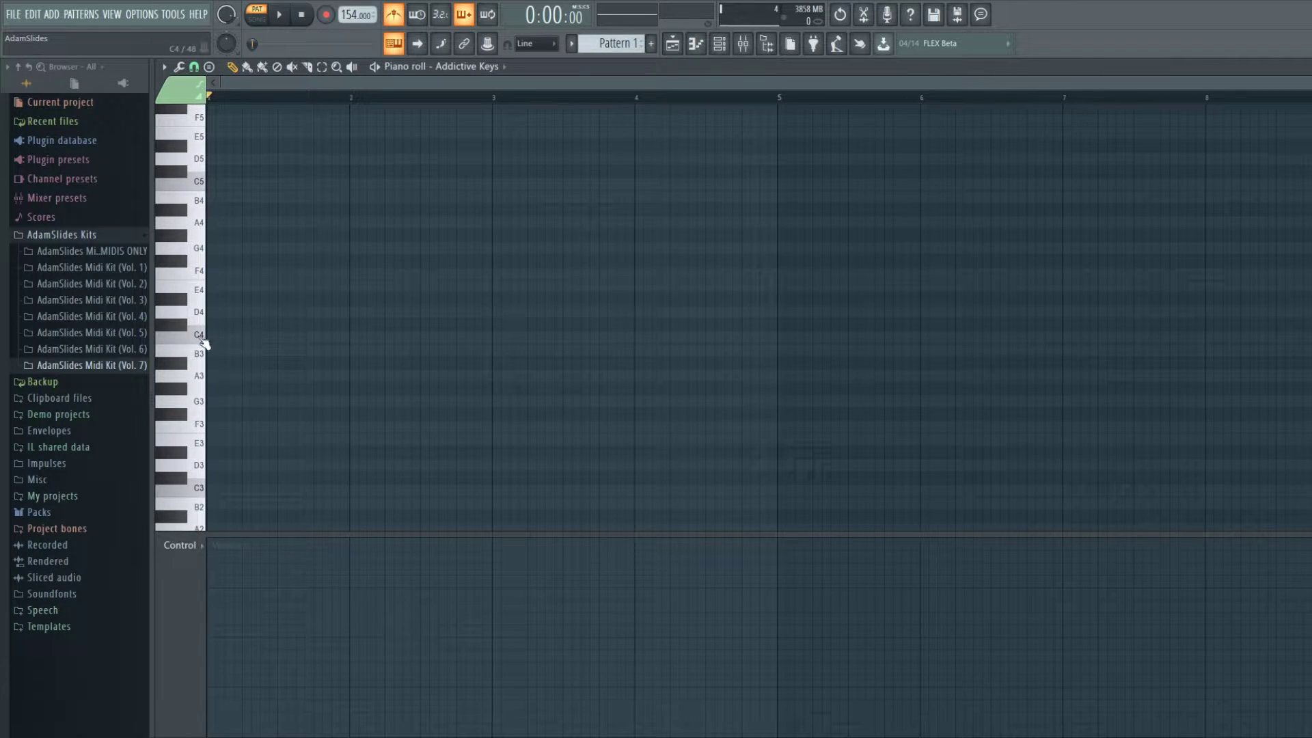
# Step: Draw a C4 note about one and a half bars long at the start of the pattern and adjust its velocity
pyautogui.click(222, 338)
pyautogui.moveTo(217, 669); pyautogui.dragTo(228, 629)
pyautogui.press('space')
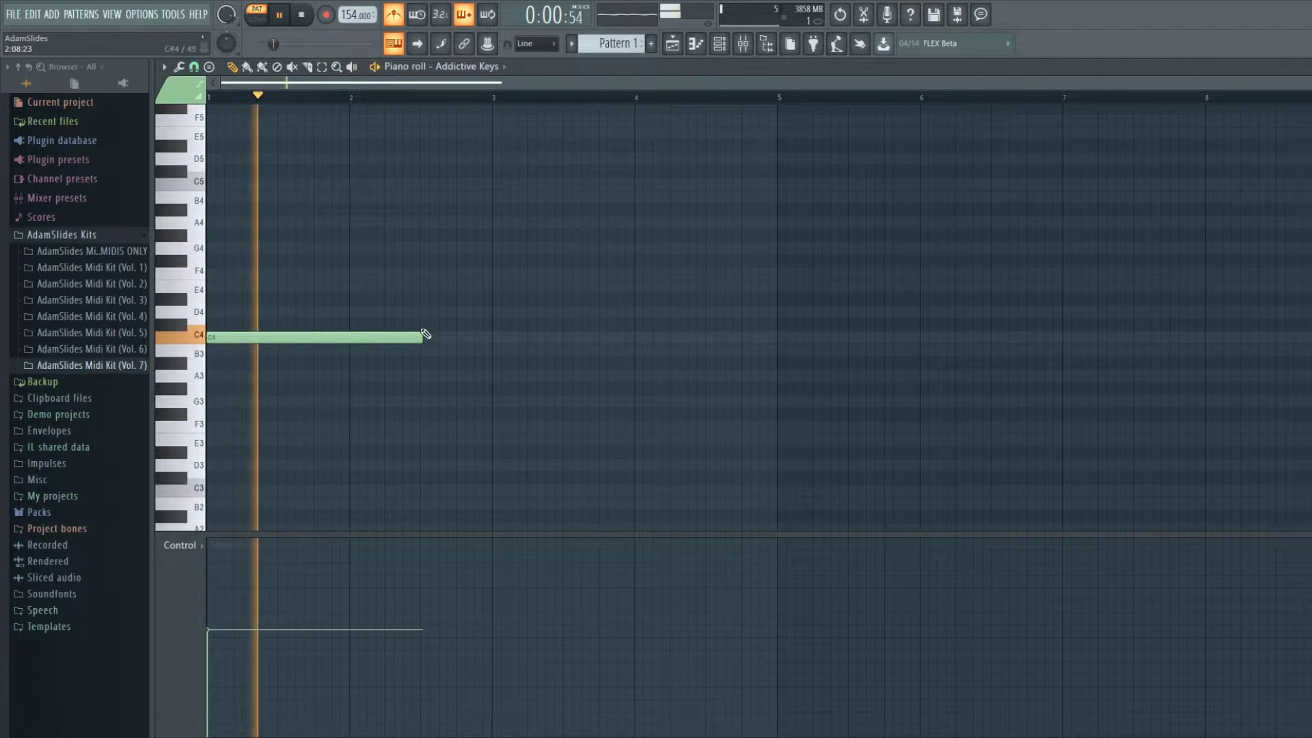
# Step: Add a G3 bass note about a quarter into bar 2 and shorten the C4 note to end where it starts
pyautogui.click(303, 15)
pyautogui.click(199, 340)
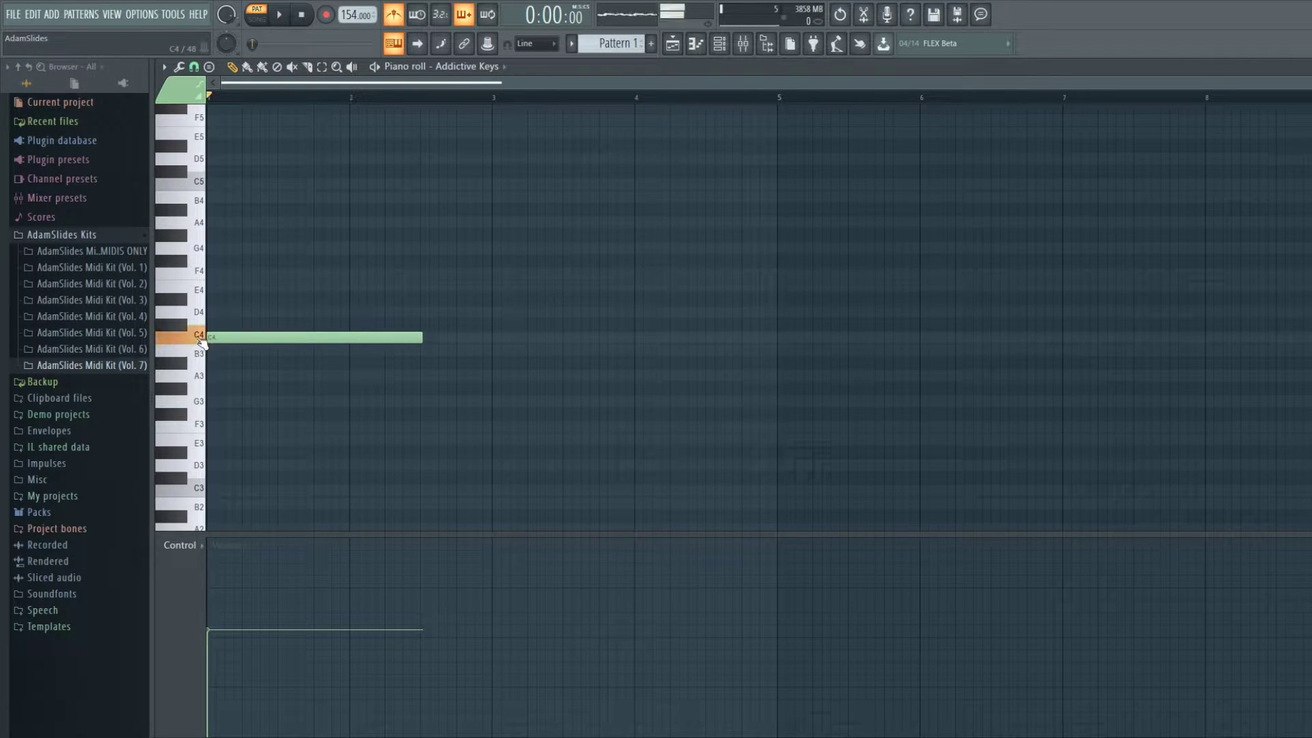
pyautogui.click(197, 403)
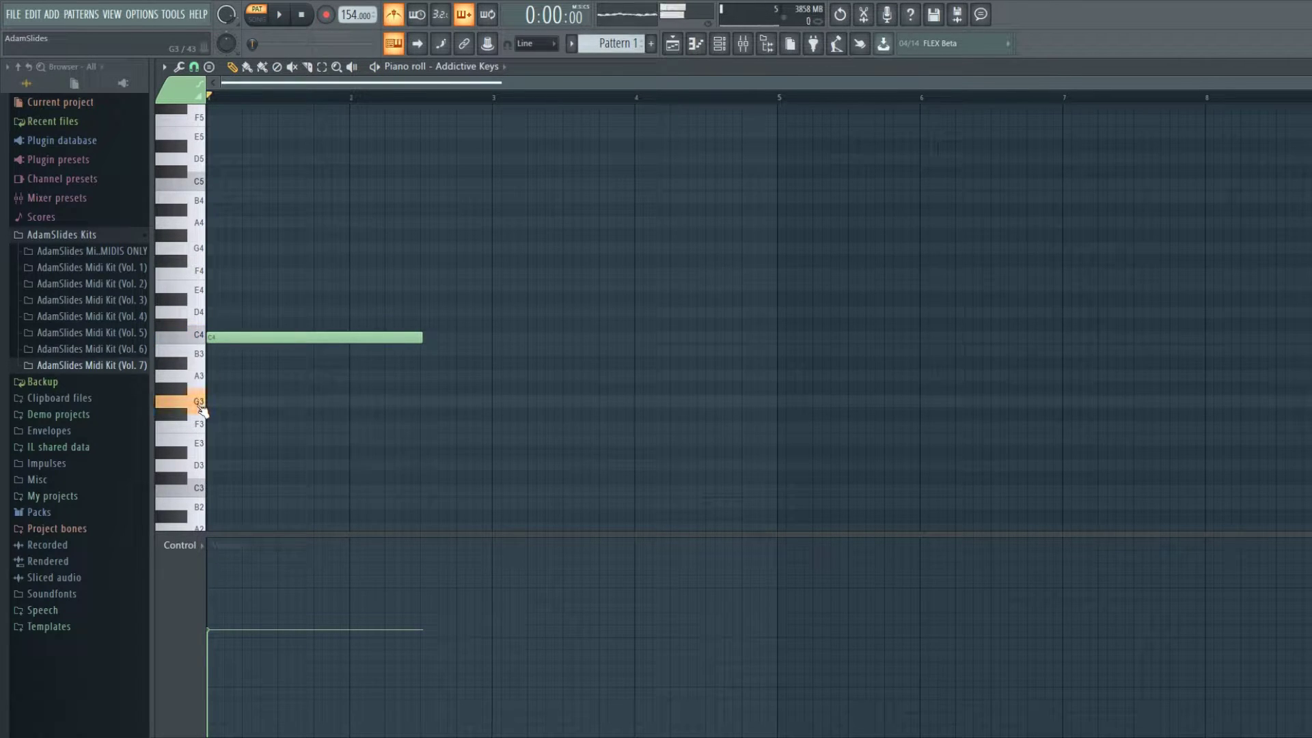
pyautogui.click(203, 427)
pyautogui.press('space')
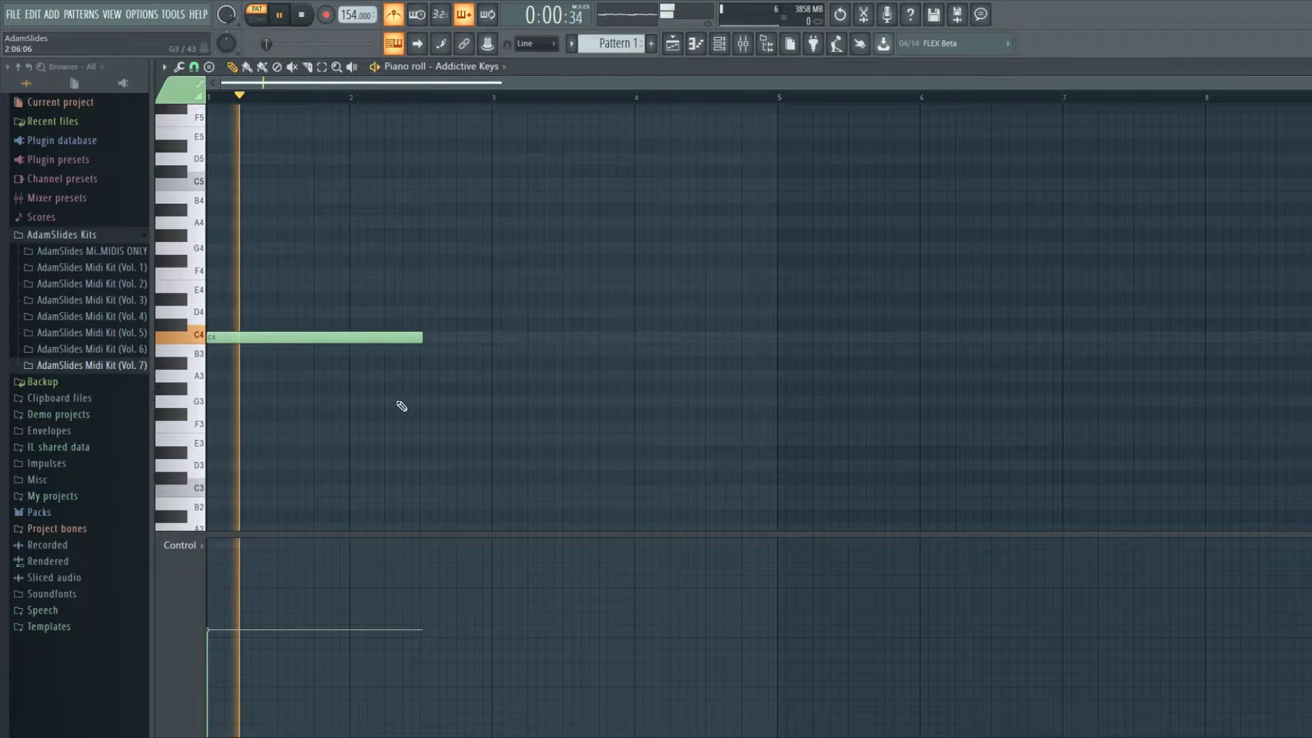
pyautogui.click(387, 401)
pyautogui.moveTo(421, 338); pyautogui.dragTo(382, 339)
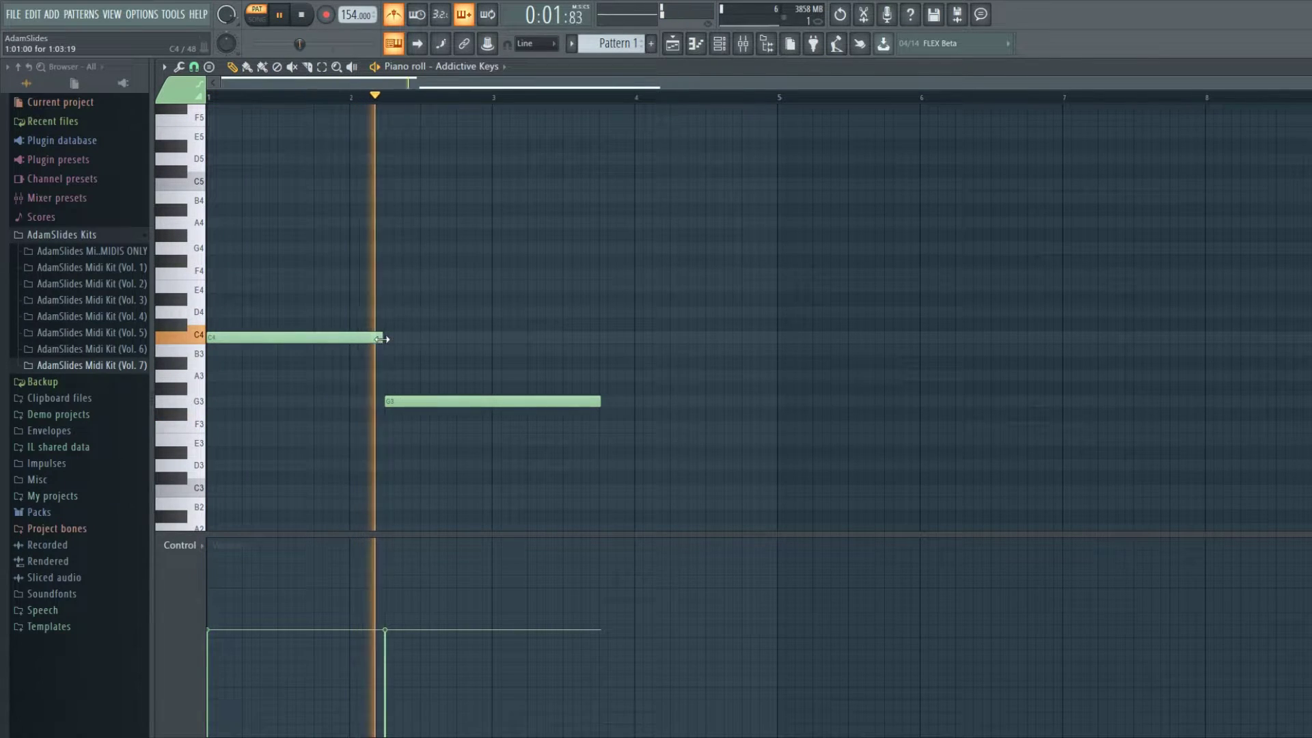
# Step: Add a G#3 bass note at bar 3 and shorten the G3 note to end where it starts
pyautogui.click(502, 388)
pyautogui.press('space')
pyautogui.moveTo(593, 402); pyautogui.dragTo(487, 408)
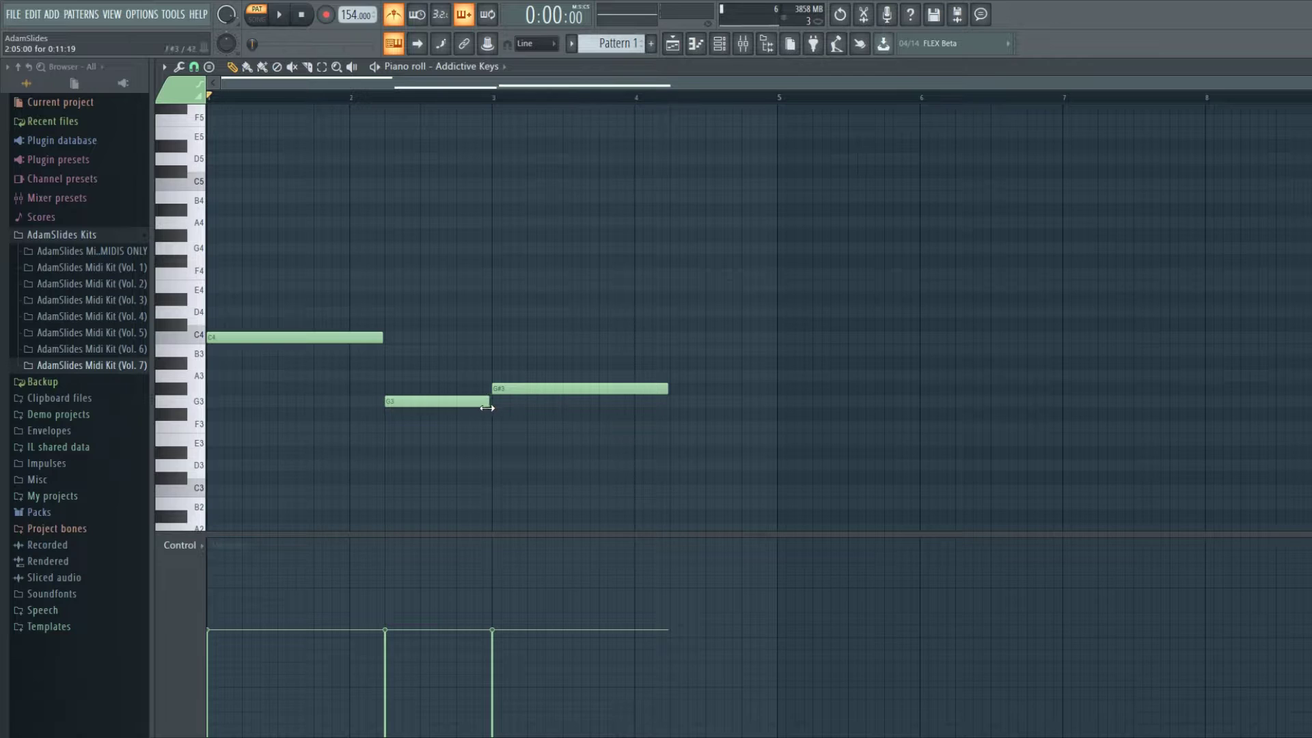
pyautogui.press('space')
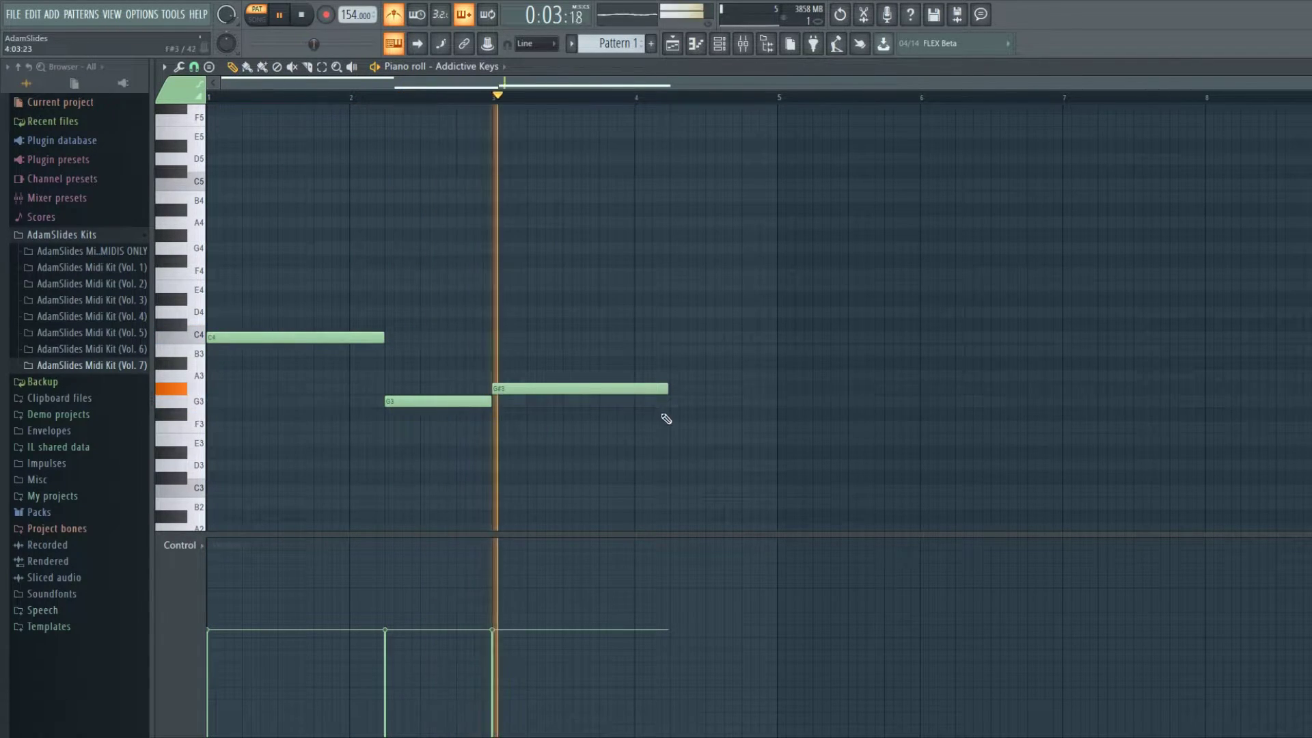
# Step: Add an A#3 note right after the G#3 note and shorten it to end with bar 4
pyautogui.click(695, 350)
pyautogui.press('space')
pyautogui.moveTo(695, 351); pyautogui.dragTo(695, 363)
pyautogui.press('space')
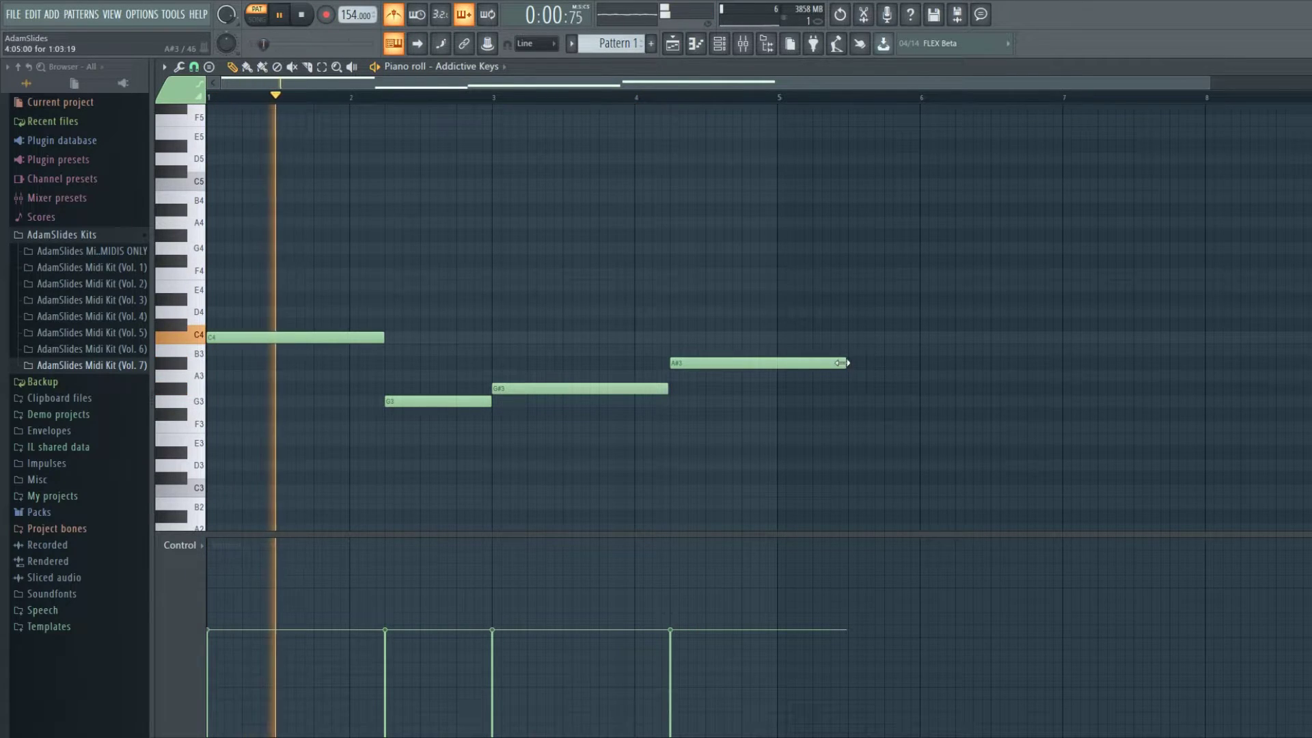
pyautogui.moveTo(847, 363); pyautogui.dragTo(773, 372)
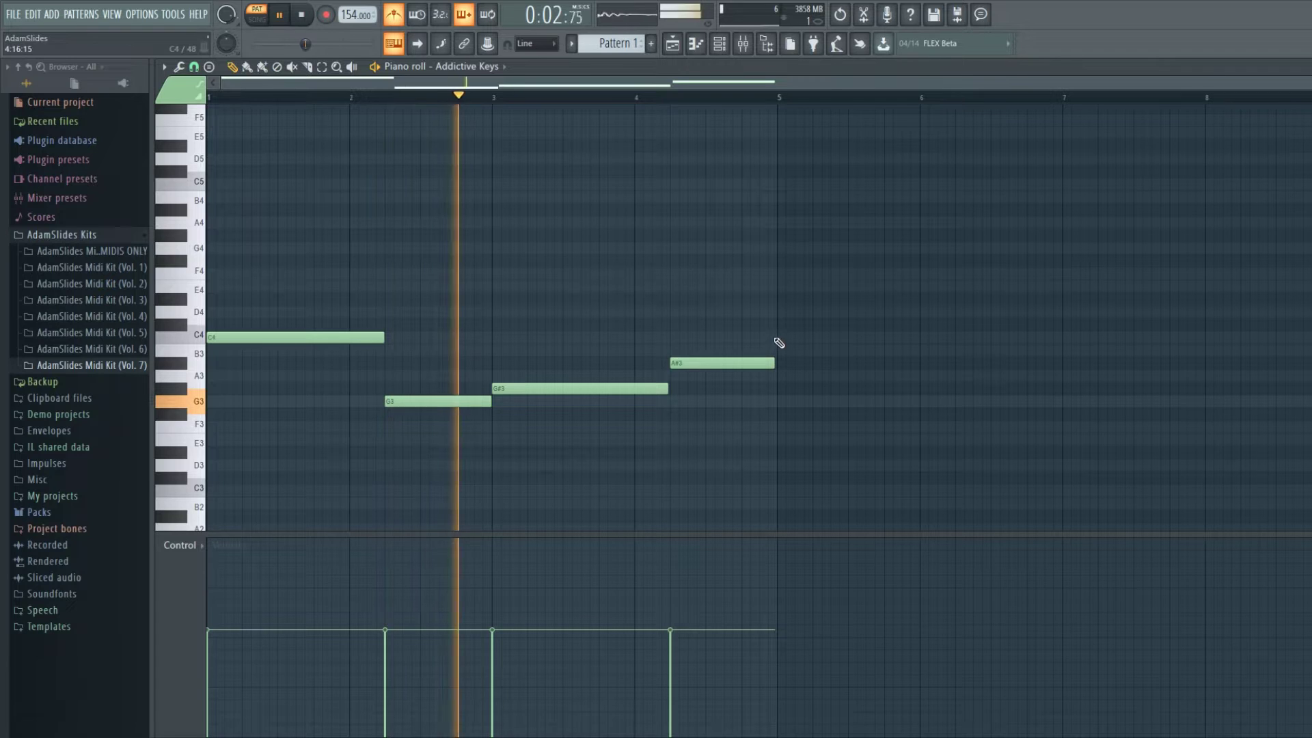
# Step: Duplicate the four-note bass line into bars 5 to 8 and play the pattern
pyautogui.click(799, 337)
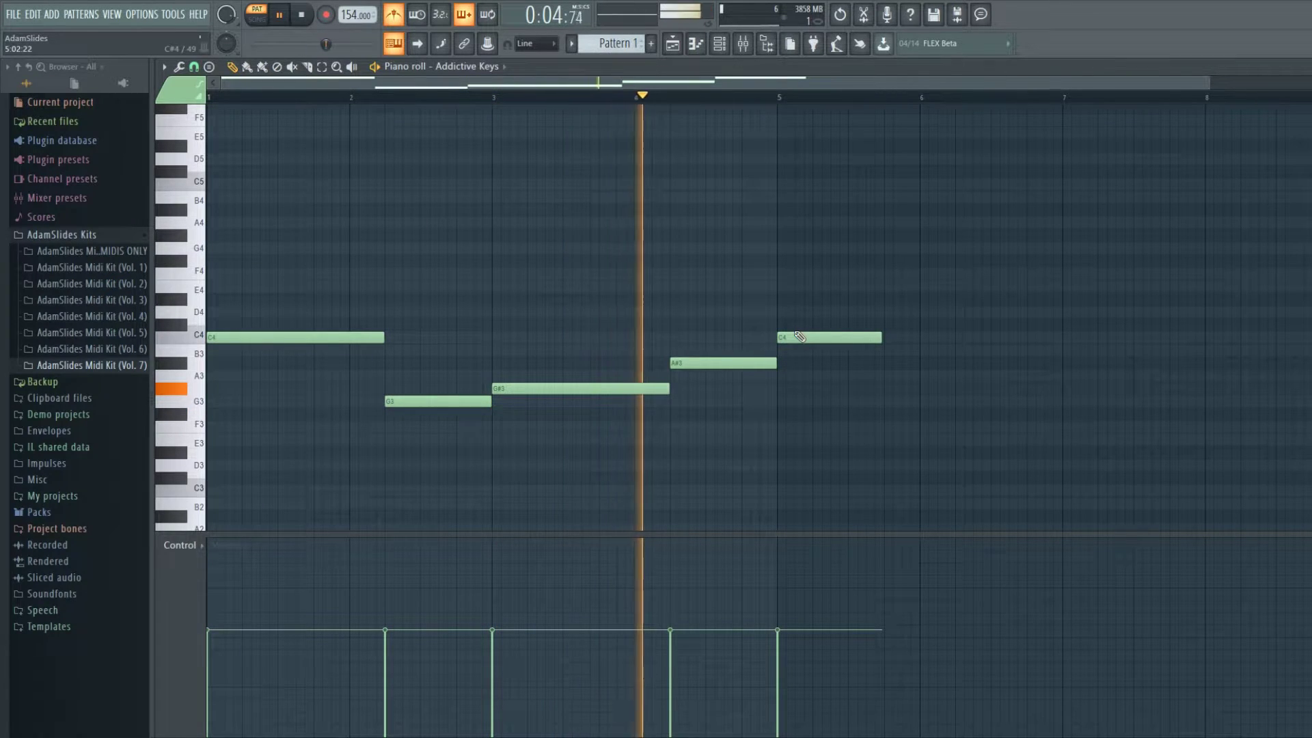
pyautogui.rightClick(796, 335)
pyautogui.hotkey('ctrl', 'b')
pyautogui.keyDown('ctrl'); pyautogui.click(919, 296); pyautogui.keyUp('ctrl')
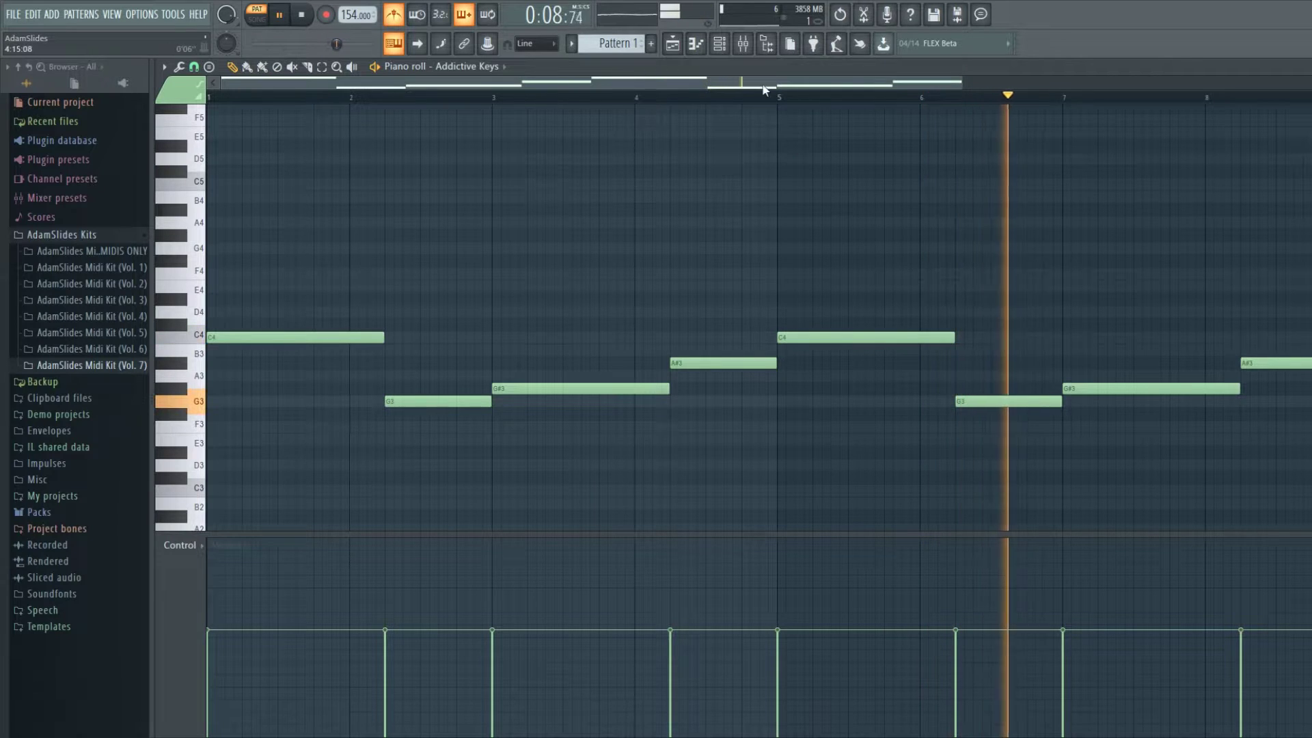
pyautogui.moveTo(763, 86); pyautogui.dragTo(965, 130)
pyautogui.scroll(-2, 834, 97)
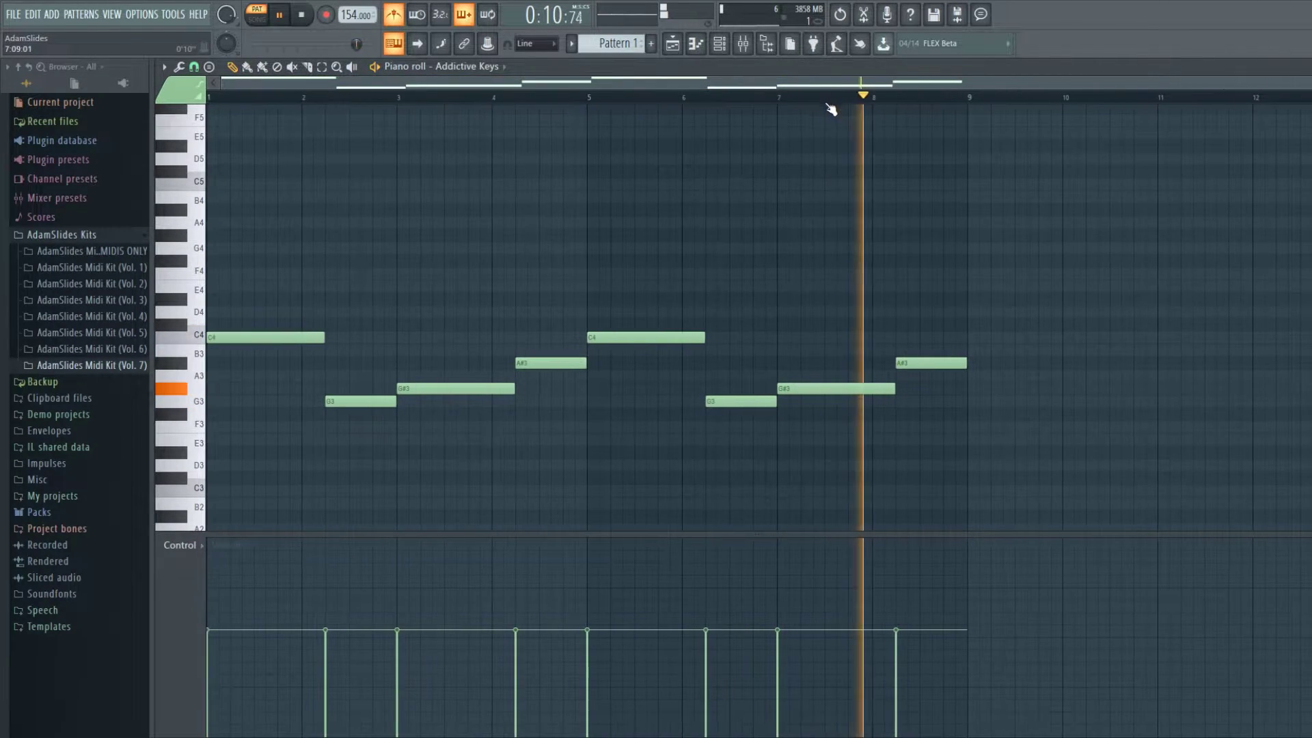
pyautogui.press('space')
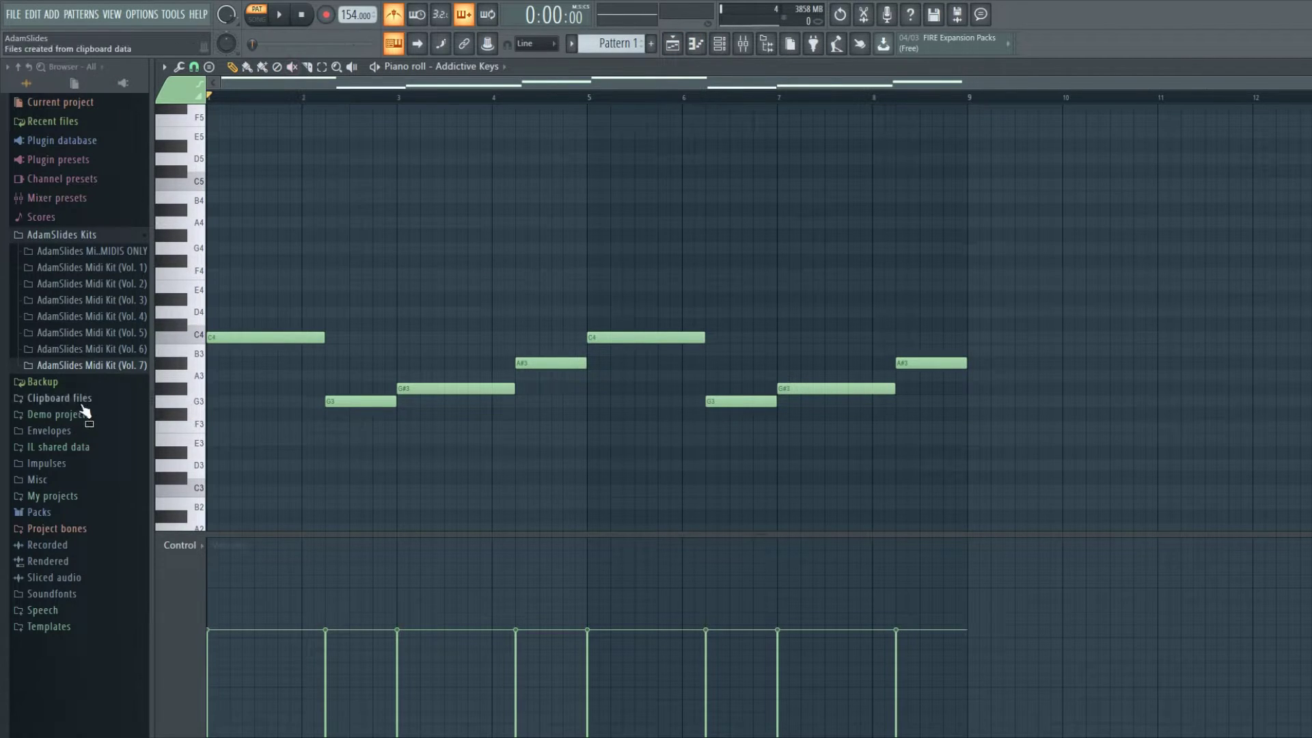
# Step: Draw a top melody of C6, A#5, C6 and A#5 above the first four bass notes, aligned with their starts
pyautogui.click(205, 408)
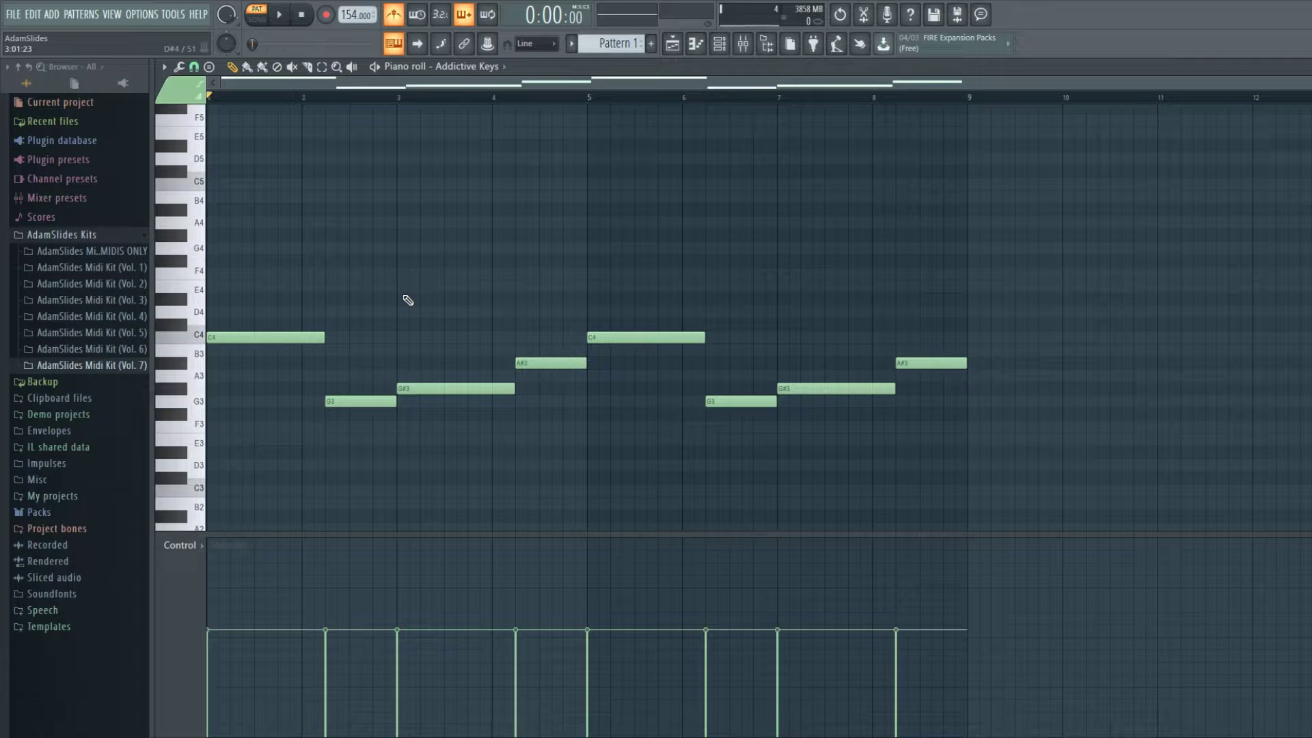
pyautogui.scroll(2, 319, 329)
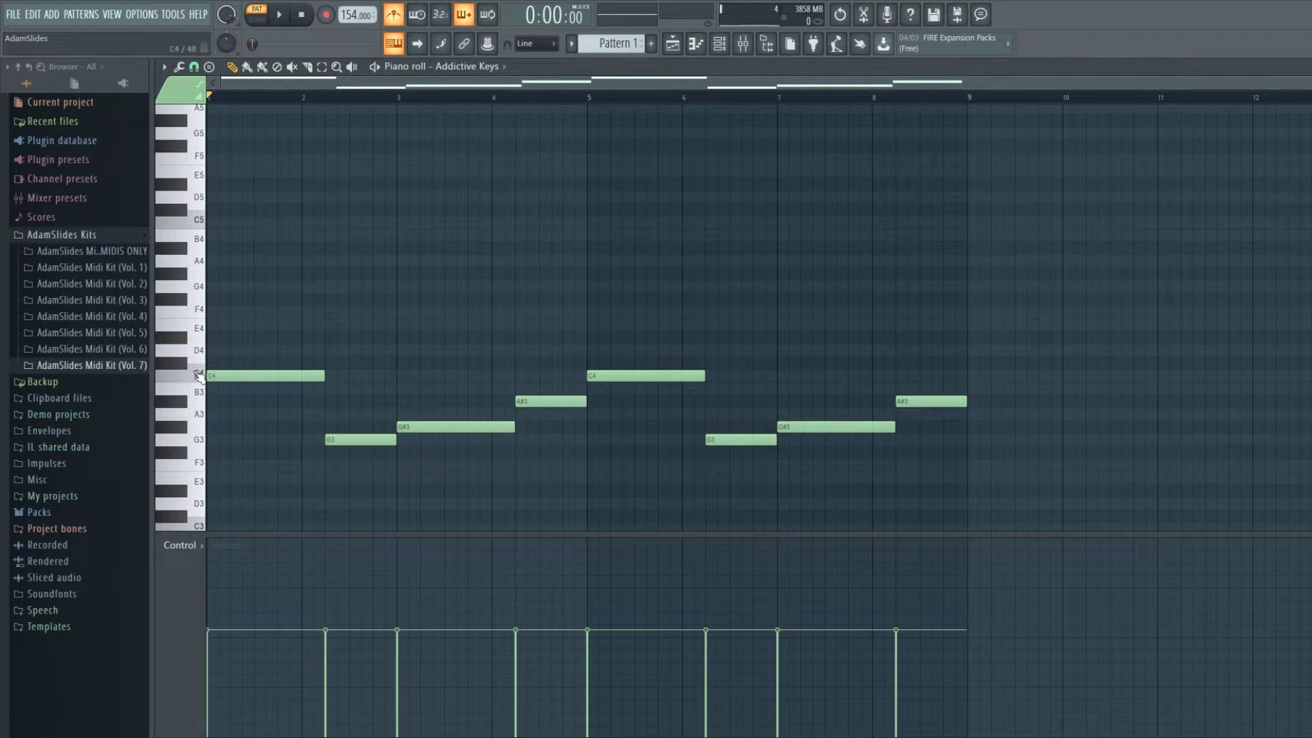
pyautogui.scroll(6, 198, 375)
pyautogui.click(225, 170)
pyautogui.press('space')
pyautogui.click(341, 208)
pyautogui.click(409, 184)
pyautogui.click(518, 211)
pyautogui.press('space')
# Step: Add C5, D#5 and G5 beneath the first C6 note to build a chord at bar 1
pyautogui.moveTo(220, 222); pyautogui.dragTo(222, 336)
pyautogui.click(222, 299)
pyautogui.click(225, 249)
pyautogui.press('space')
pyautogui.press('space')
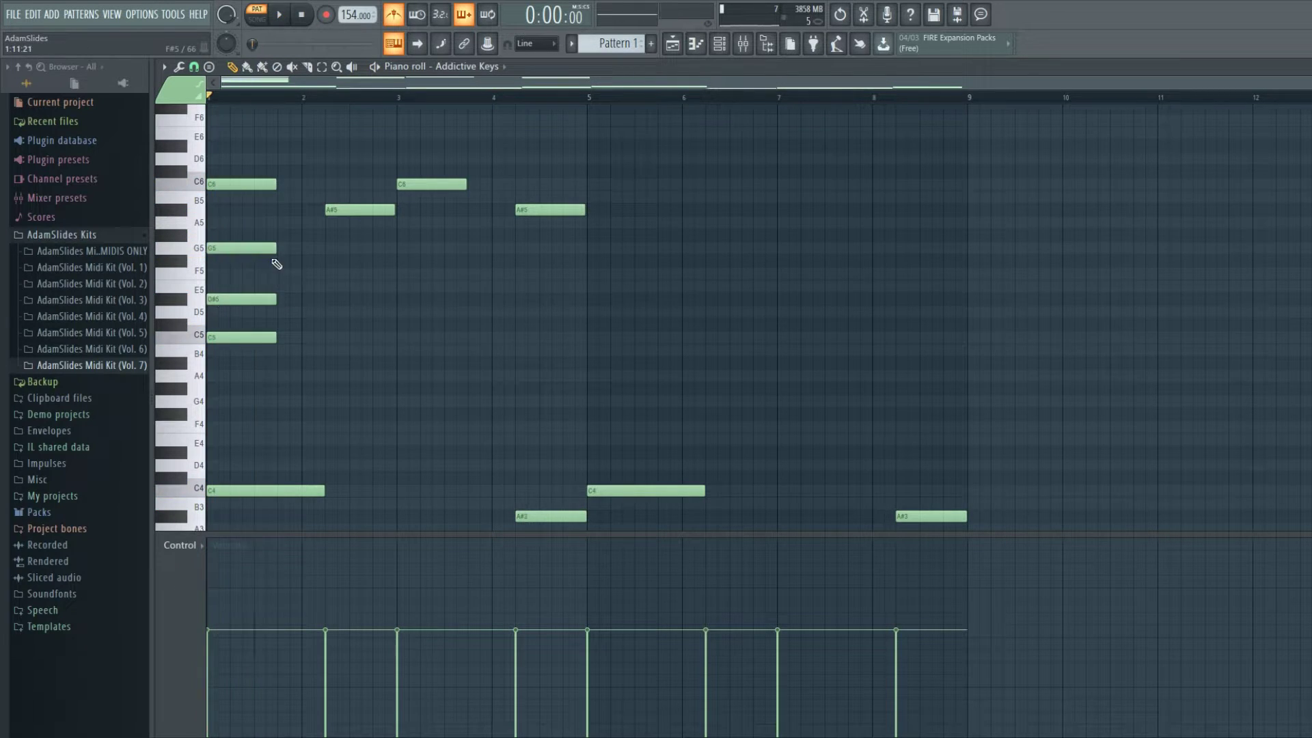
# Step: Apply quick legato to extend the melody and chord notes up to the next notes, and play the result
pyautogui.hotkey('ctrl', 'l')
pyautogui.press('space')
pyautogui.press('space')
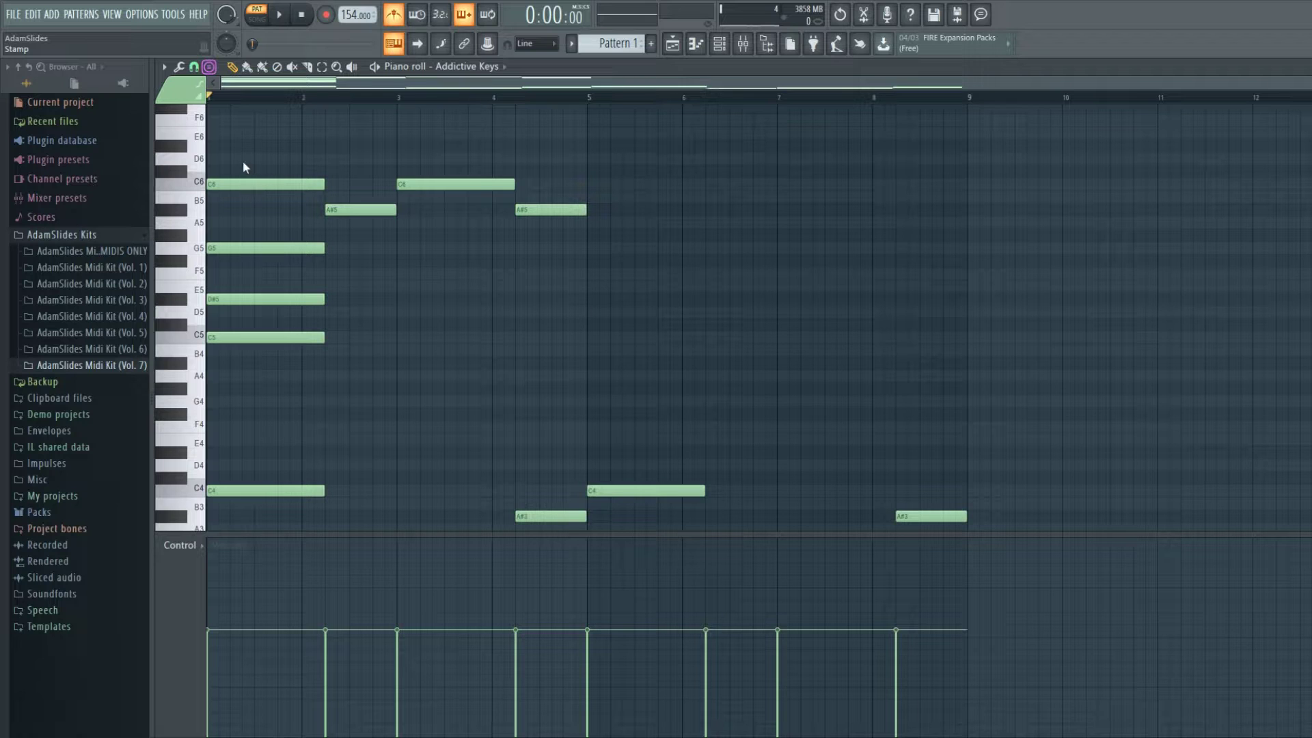
pyautogui.click(676, 249)
pyautogui.scroll(2, 773, 239)
pyautogui.hotkey('ctrl', 'z')
# Step: Add A#4, D5 and F5 beneath the first A#5 note to build the second chord
pyautogui.scroll(-3, 263, 335)
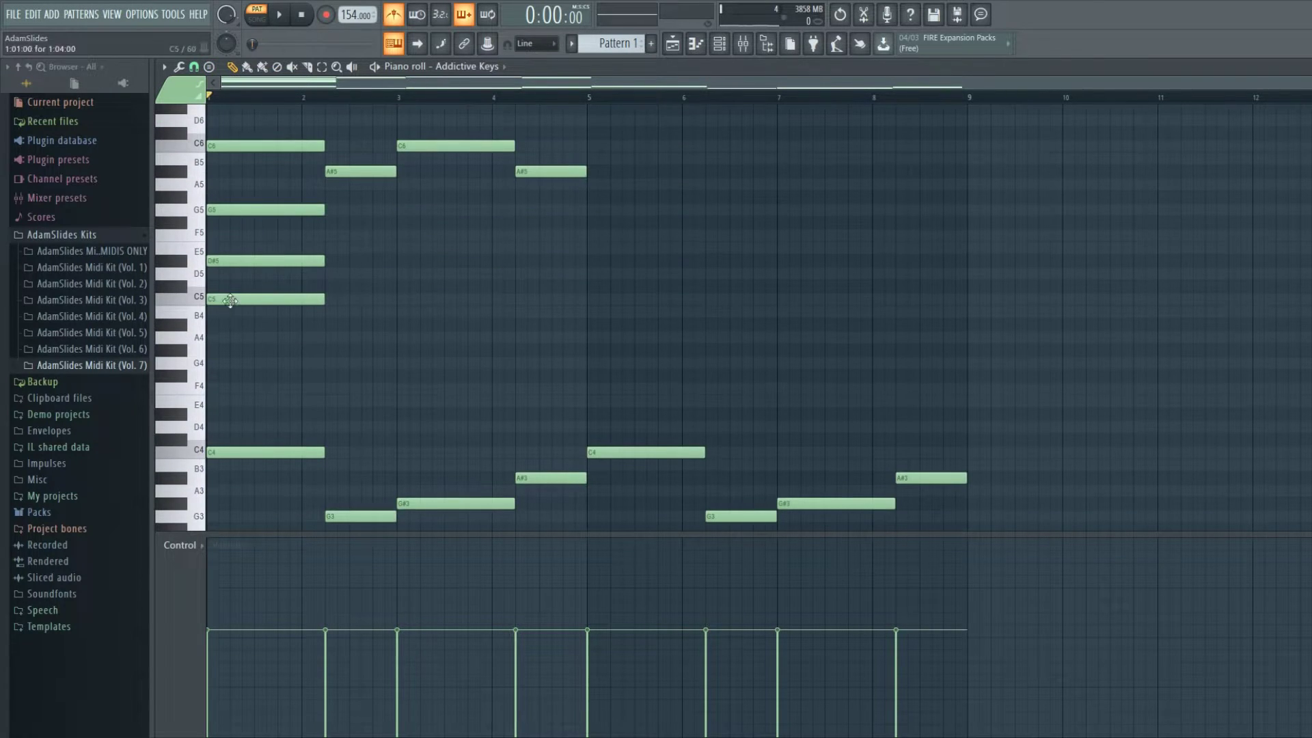
pyautogui.press('space')
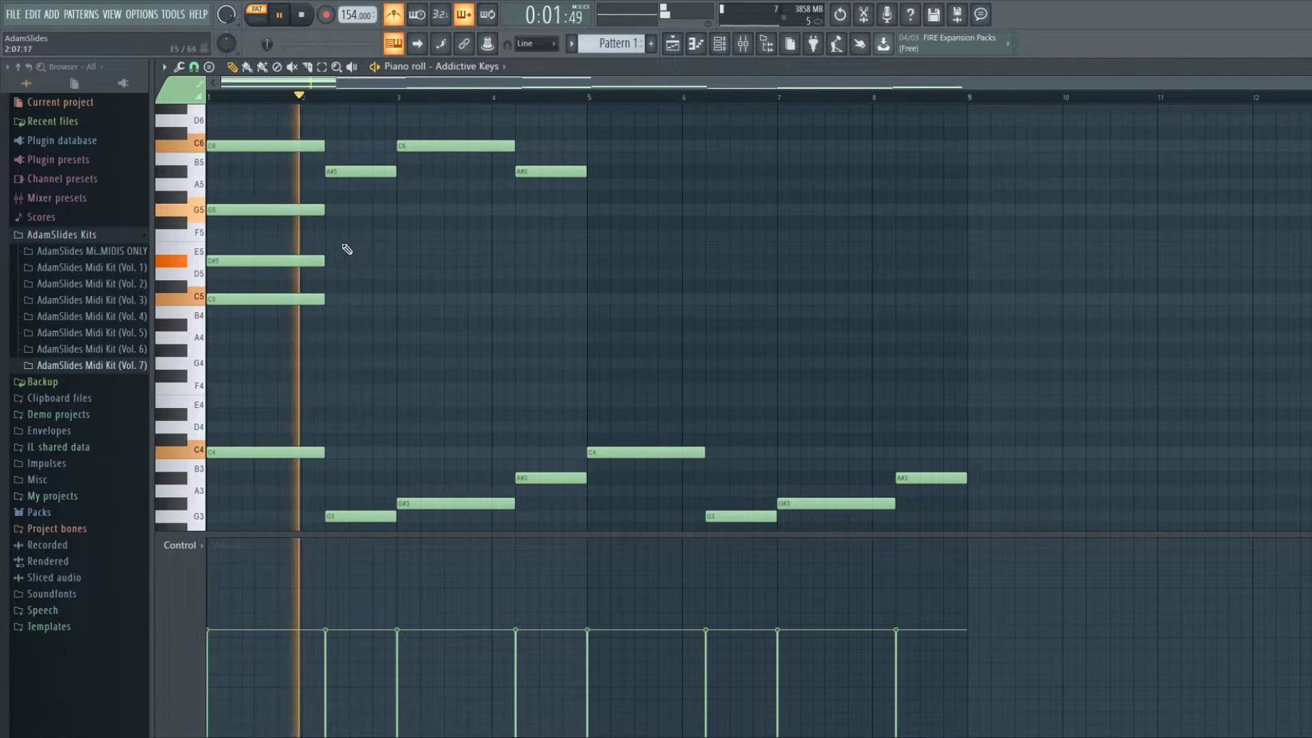
pyautogui.click(332, 325)
pyautogui.click(332, 273)
pyautogui.click(330, 235)
# Step: Add G5, C5 and D#5 beneath the second C6 note to build the third chord at bar 3
pyautogui.click(401, 210)
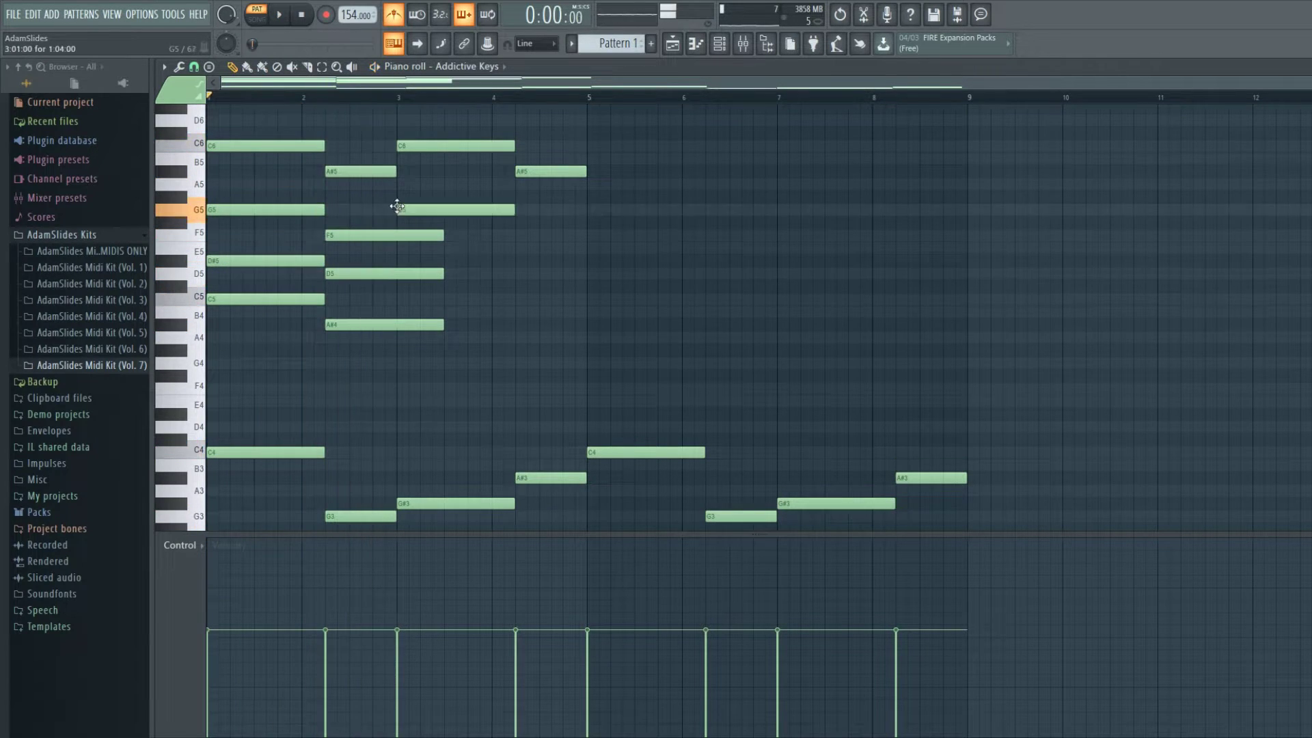
pyautogui.click(403, 298)
pyautogui.click(404, 261)
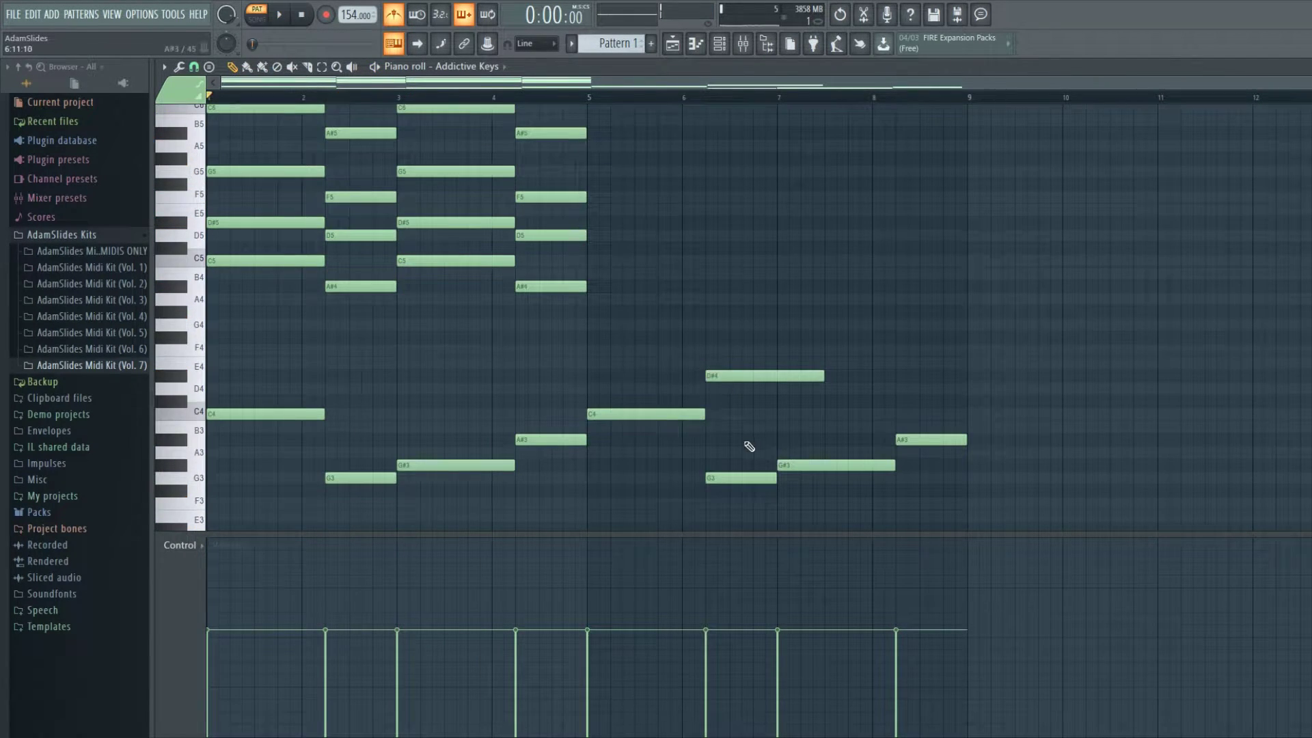
# Step: Delete the G3 bass note beneath D#4 in bar 6 and apply quick legato to the notes
pyautogui.rightClick(739, 478)
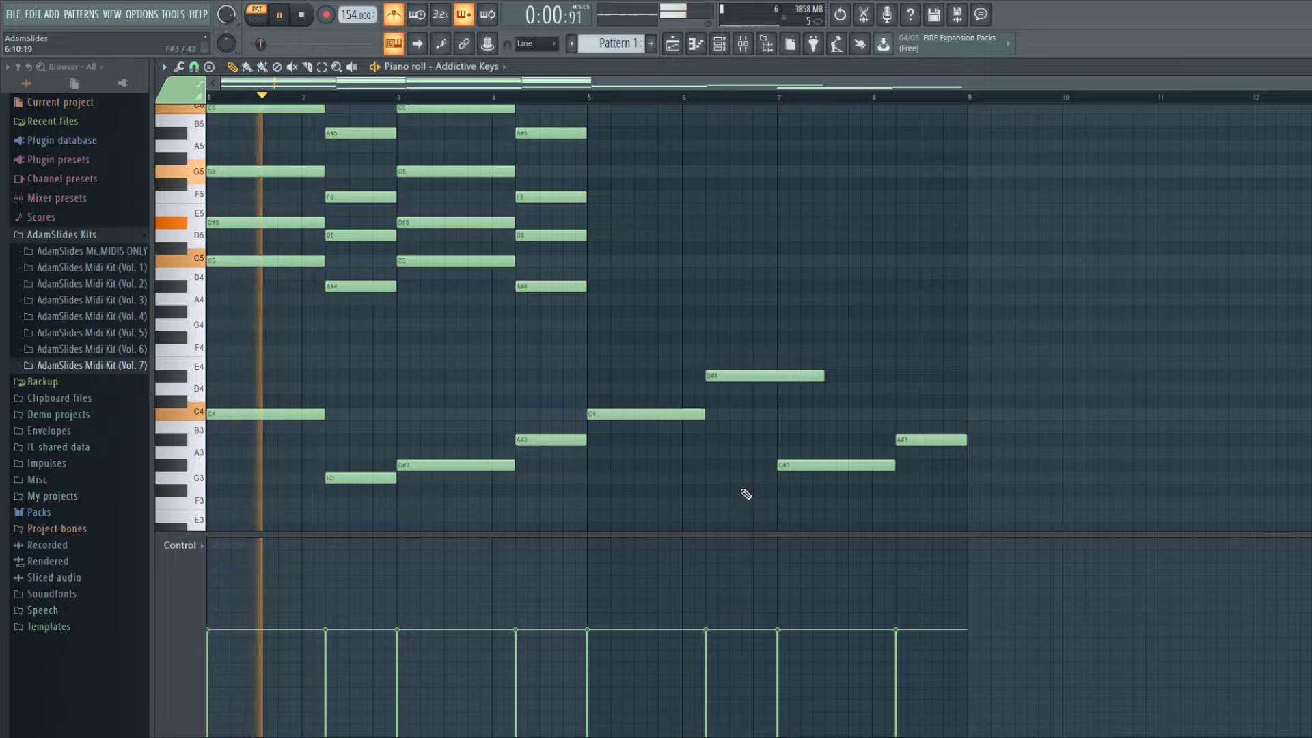
pyautogui.hotkey('ctrl', 'l')
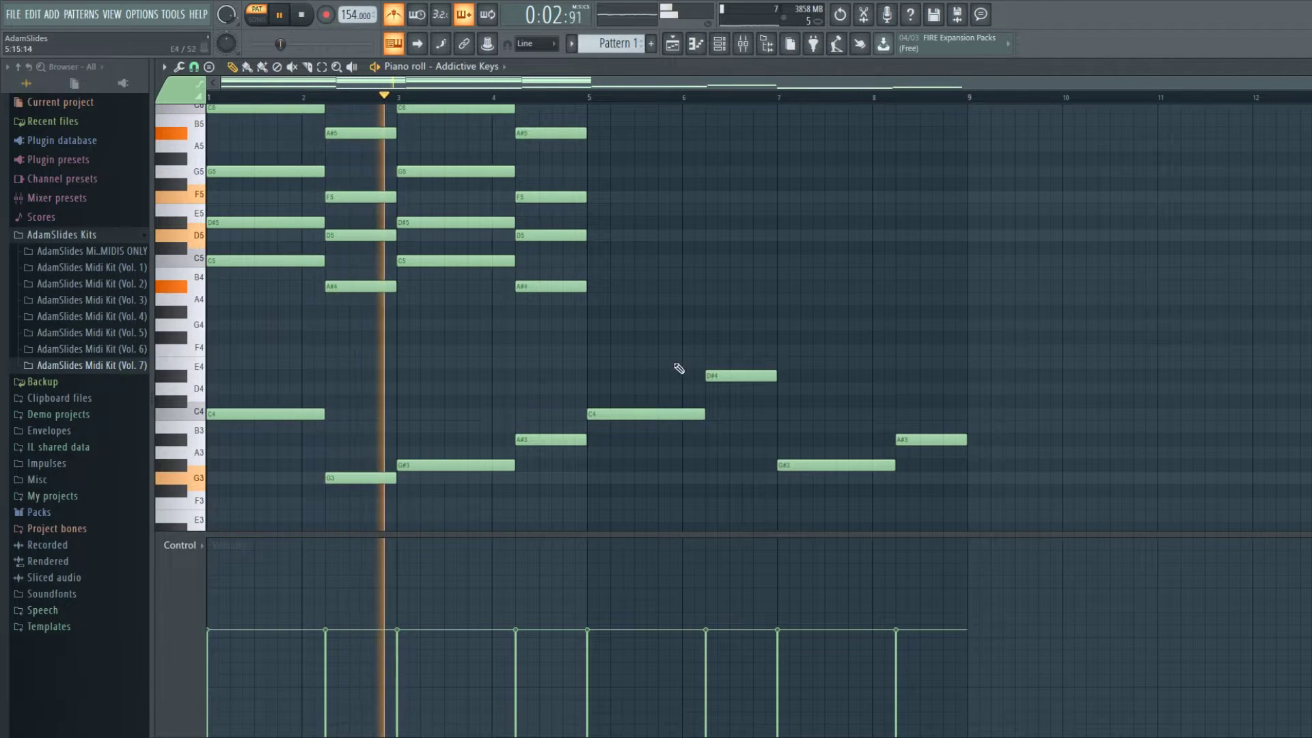
# Step: Duplicate the upper chords of bars 1 to 4, including their melody notes, into bars 5 to 8
pyautogui.click(321, 67)
pyautogui.moveTo(208, 107); pyautogui.dragTo(577, 287)
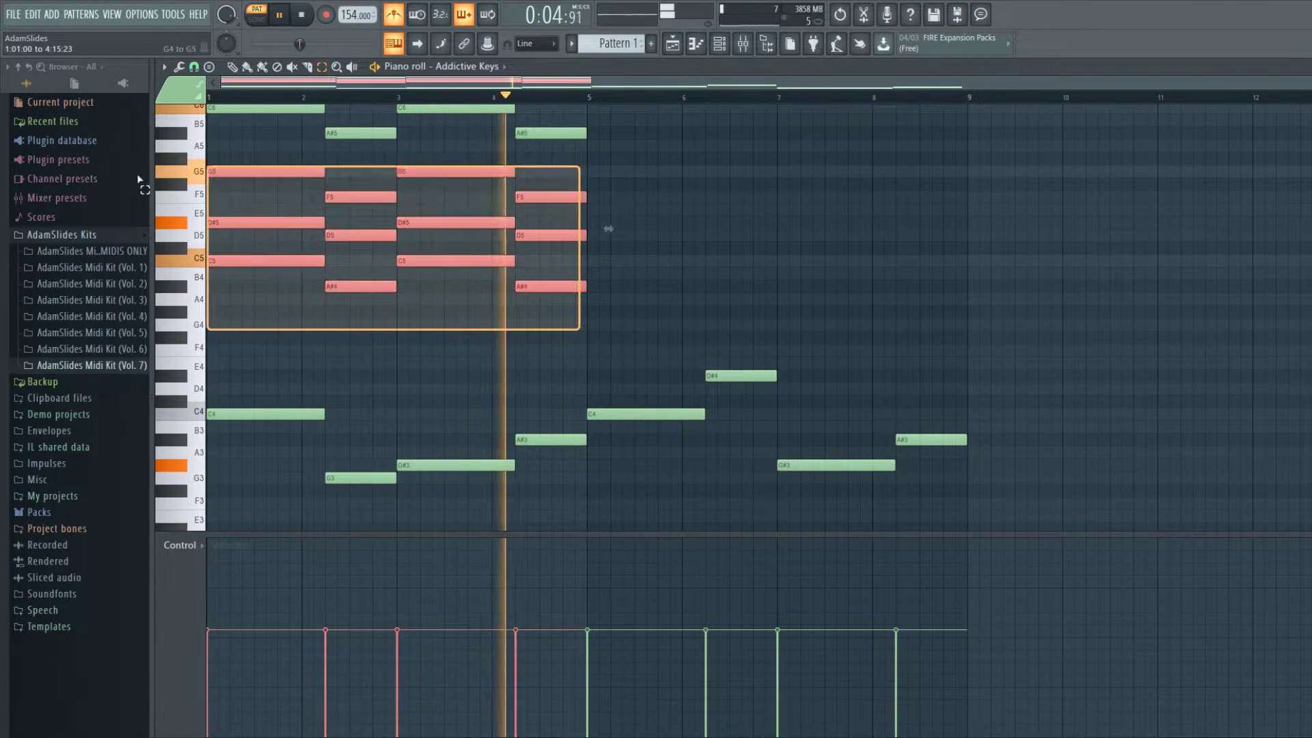
pyautogui.scroll(3, 403, 169)
pyautogui.hotkey('ctrl', 'b')
pyautogui.click(233, 67)
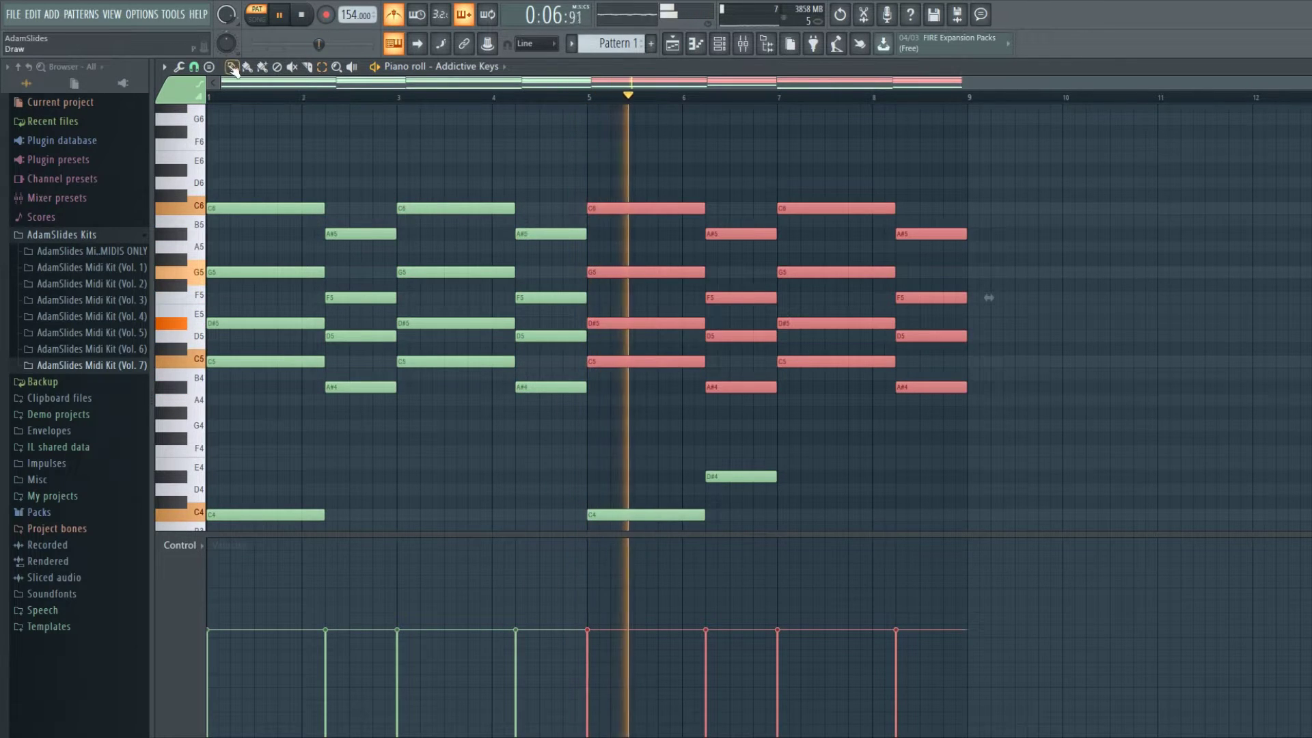
# Step: Add a D#6 note above the bar 6 chord and play the pattern
pyautogui.click(708, 184)
pyautogui.press('space')
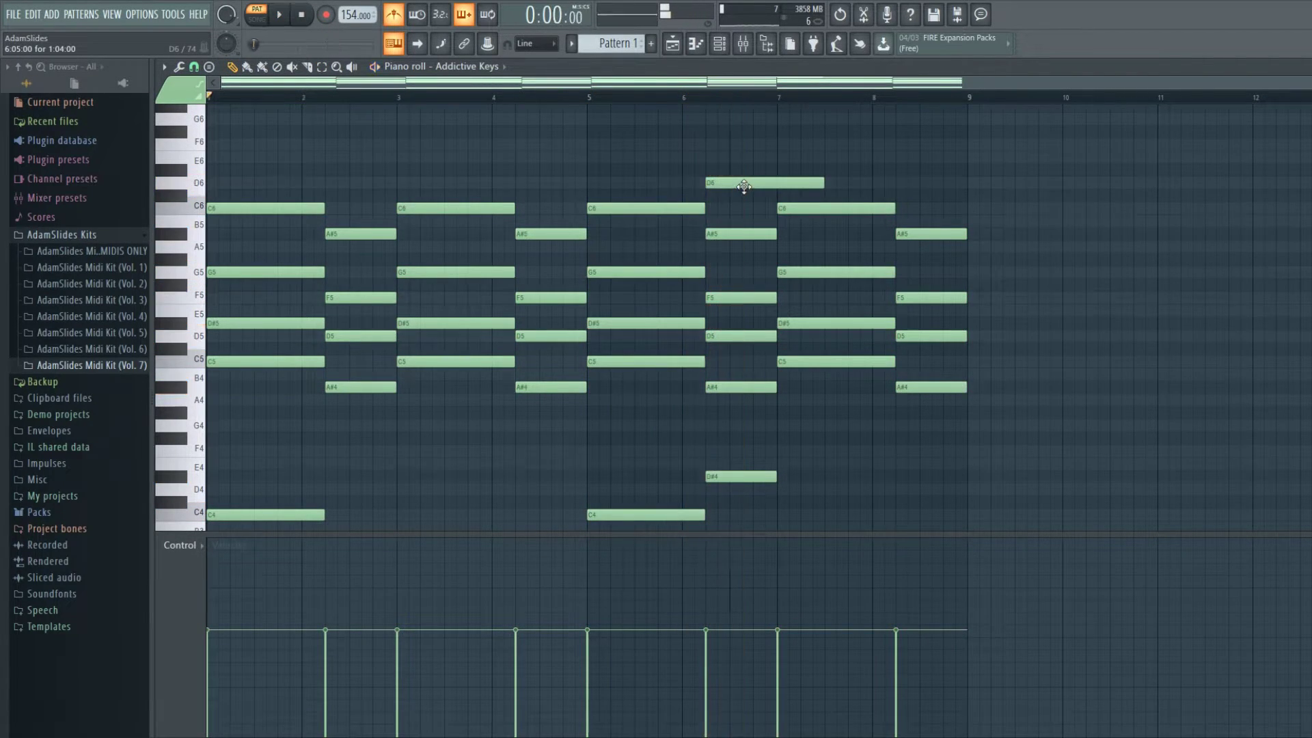
pyautogui.moveTo(742, 185); pyautogui.dragTo(743, 171)
pyautogui.press('space')
# Step: Raise the bar 6 chord's D5 to D#5 and its F5 to G5
pyautogui.scroll(-3, 724, 328)
pyautogui.click(724, 246)
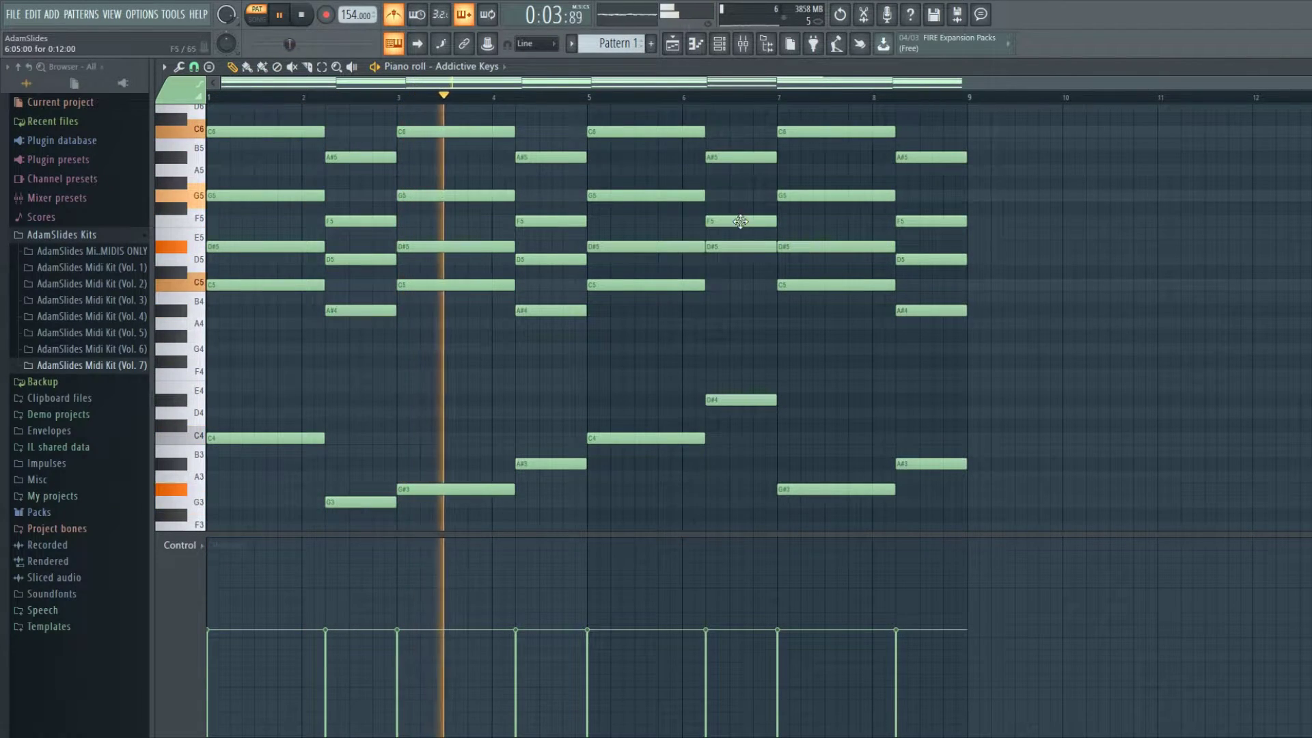
pyautogui.moveTo(740, 221); pyautogui.dragTo(739, 195)
pyautogui.press('space')
pyautogui.scroll(3, 743, 110)
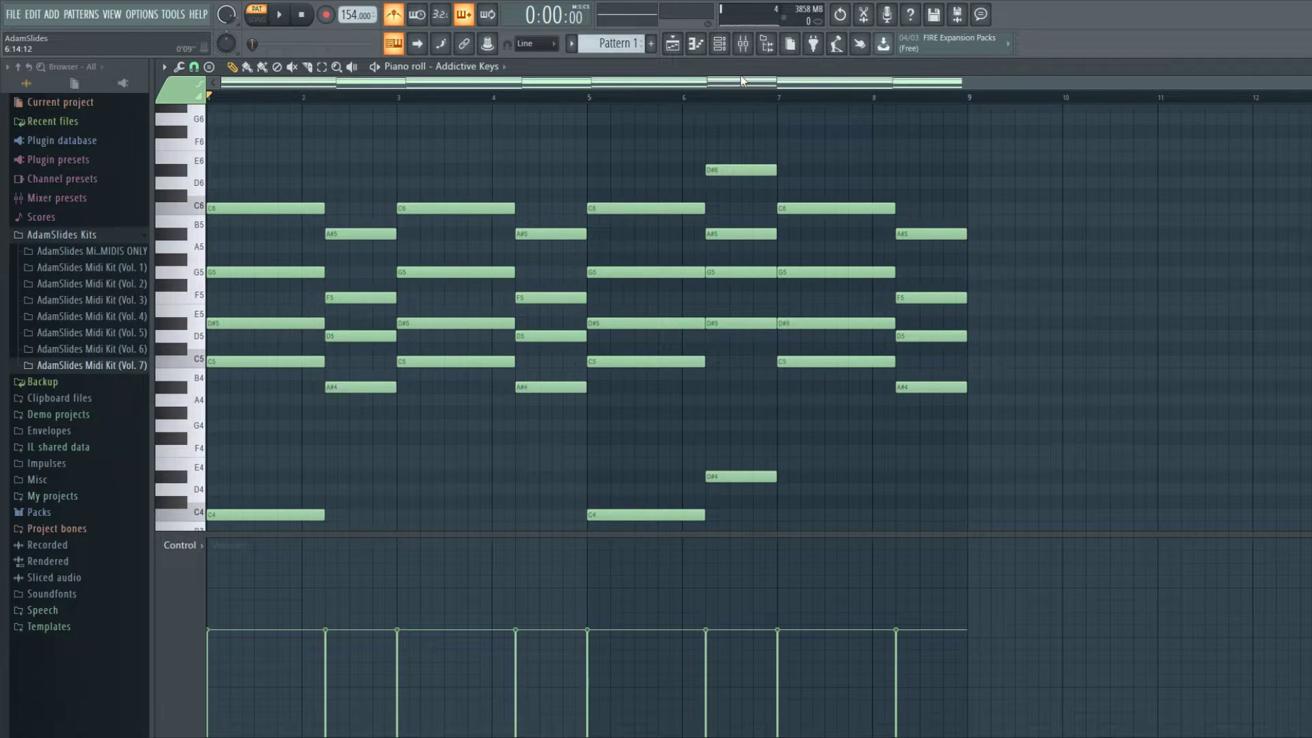
pyautogui.scroll(-3, 762, 139)
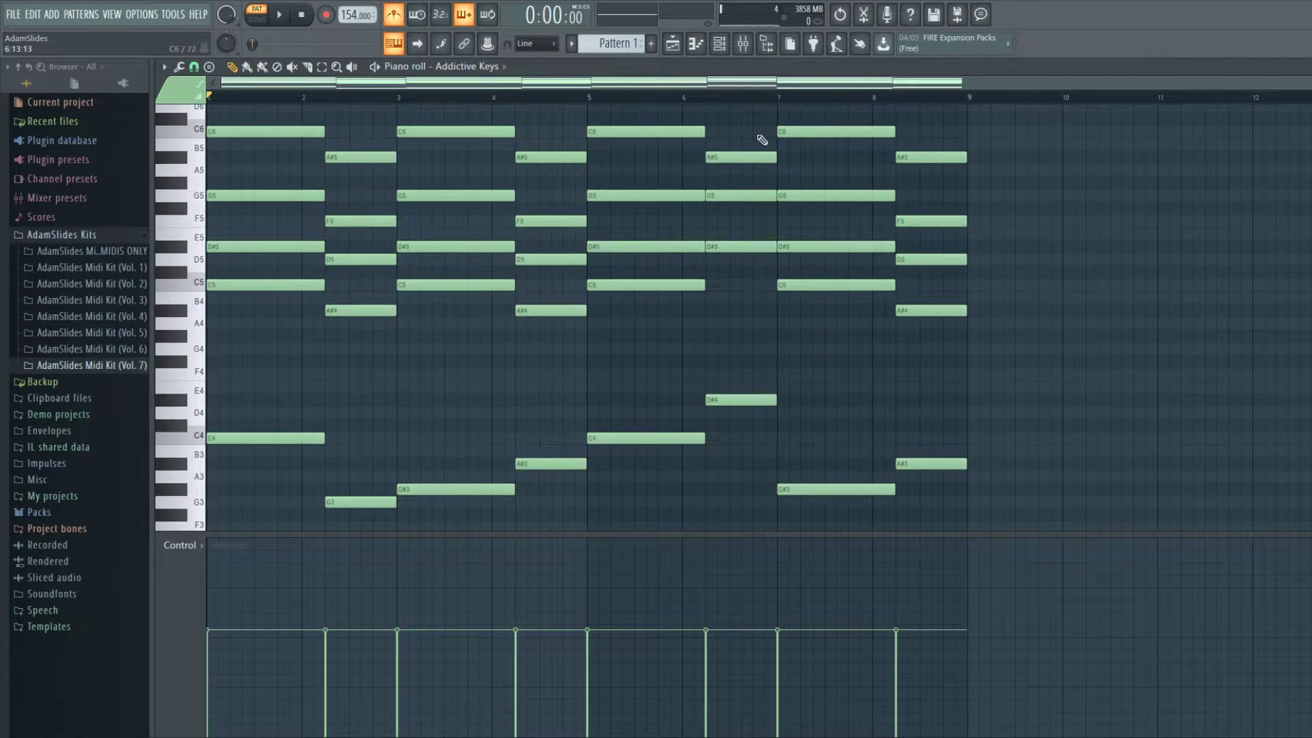
pyautogui.scroll(4, 689, 344)
pyautogui.press('space')
pyautogui.scroll(2, 372, 220)
pyautogui.press('space')
pyautogui.click(333, 157)
pyautogui.rightClick(333, 156)
pyautogui.press('space')
pyautogui.press('space')
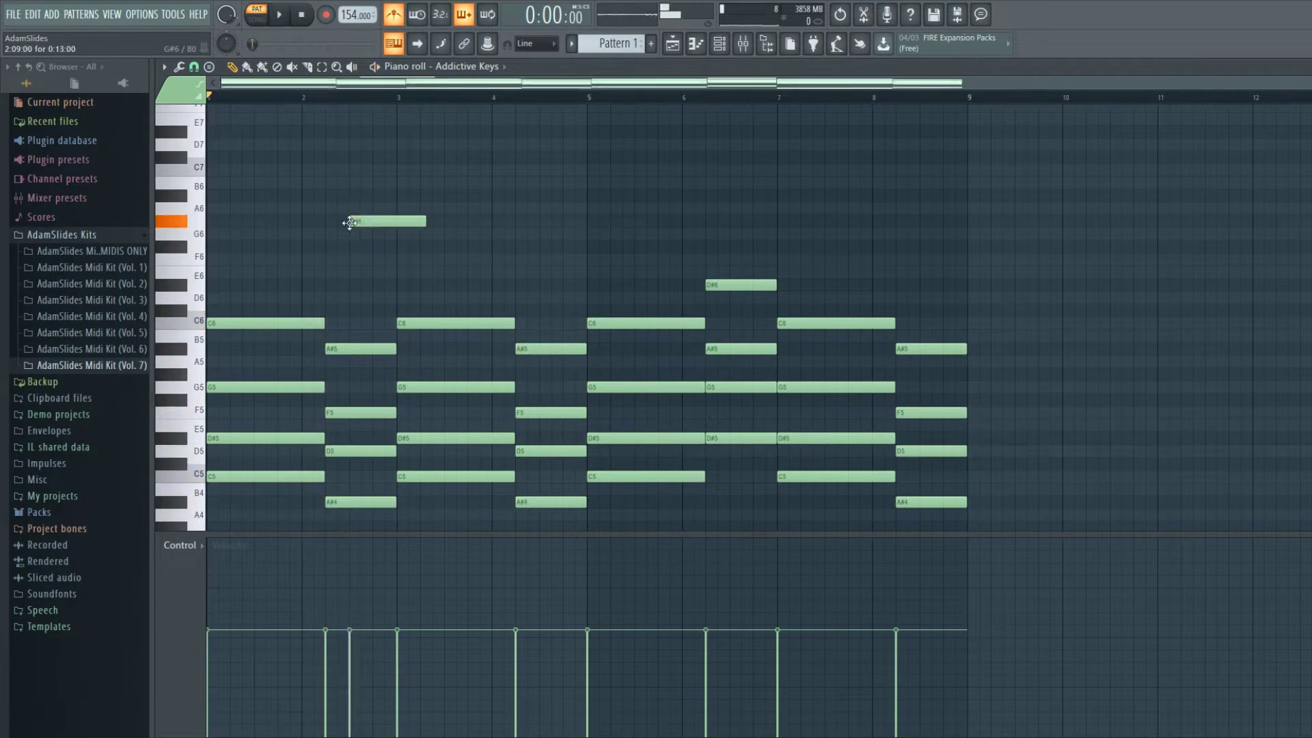
# Step: Place an F6 note and a slightly delayed G6 note above the bar 2 chord and play them
pyautogui.click(339, 233)
pyautogui.click(339, 259)
pyautogui.press('space')
pyautogui.press('space')
pyautogui.moveTo(352, 234); pyautogui.dragTo(379, 258)
pyautogui.press('space')
pyautogui.press('space')
pyautogui.press('space')
pyautogui.click(336, 236)
pyautogui.press('space')
# Step: Try the F6 and G6 melody notes one octave higher and play the result
pyautogui.moveTo(307, 209); pyautogui.dragTo(378, 284)
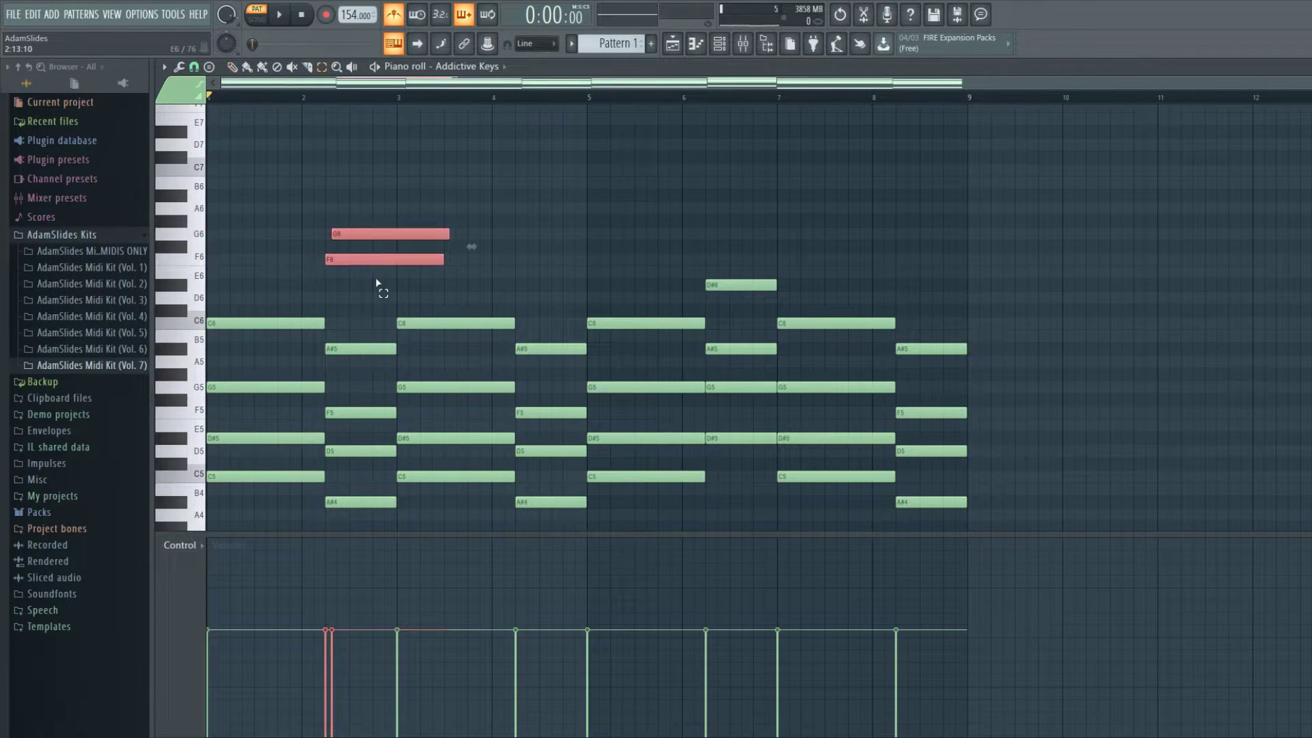
pyautogui.hotkey('ctrl', 'Up')
pyautogui.press('space')
pyautogui.press('space')
# Step: Lower the velocity of the chord notes across the whole pattern and play the result
pyautogui.keyDown('ctrl'); pyautogui.click(850, 682); pyautogui.keyUp('ctrl')
pyautogui.moveTo(919, 679); pyautogui.dragTo(207, 682)
pyautogui.press('space')
pyautogui.press('space')
pyautogui.scroll(4, 367, 257)
pyautogui.press('space')
# Step: Transpose the two melody notes above bar 2 back down an octave to F6 and G6 and play them
pyautogui.moveTo(308, 208); pyautogui.dragTo(379, 342)
pyautogui.hotkey('ctrl', 'Down')
pyautogui.press('space')
pyautogui.moveTo(364, 387); pyautogui.dragTo(337, 387)
pyautogui.scroll(-3, 341, 396)
pyautogui.keyDown('ctrl'); pyautogui.click(344, 614); pyautogui.keyUp('ctrl')
pyautogui.moveTo(319, 222); pyautogui.dragTo(346, 222)
pyautogui.moveTo(345, 197); pyautogui.dragTo(372, 198)
pyautogui.press('space')
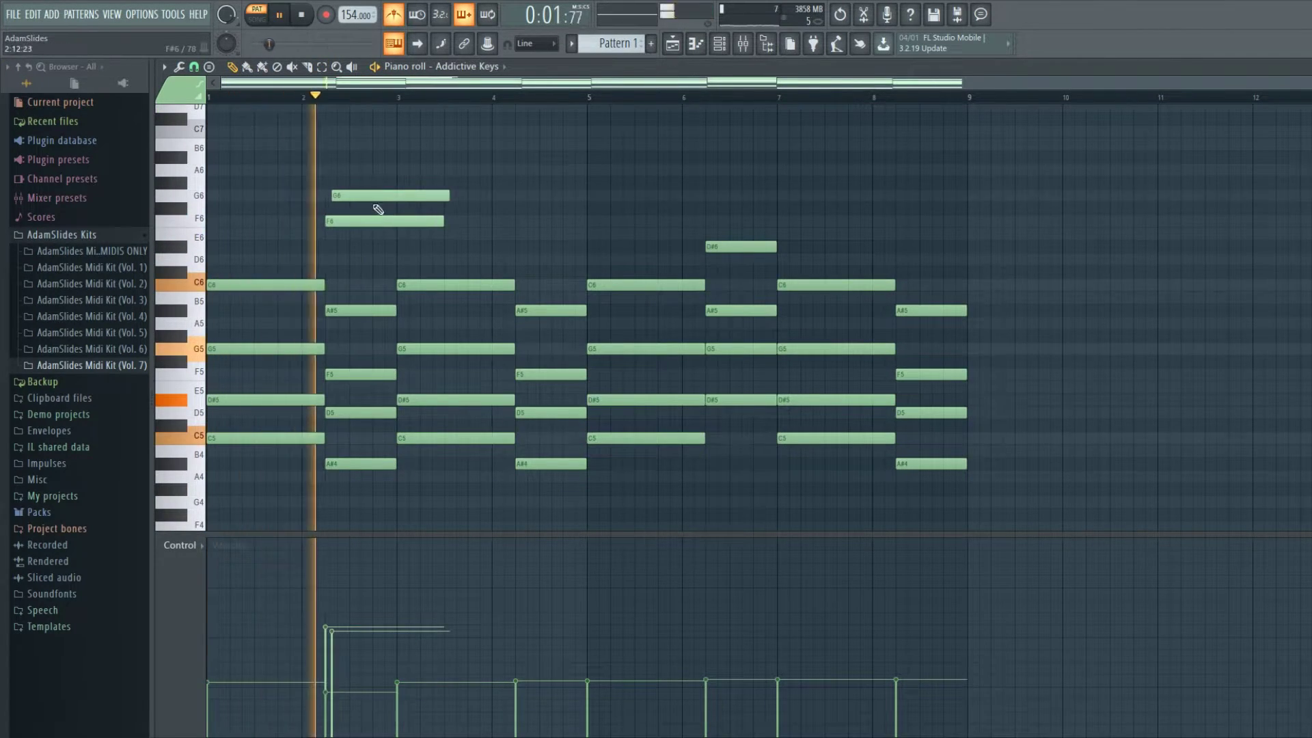
# Step: Replace the F6 and G6 grace notes above the bar 2 chord with A#6 and C7
pyautogui.press('space')
pyautogui.moveTo(442, 222); pyautogui.dragTo(340, 222)
pyautogui.click(327, 141)
pyautogui.rightClick(334, 220)
pyautogui.press('space')
pyautogui.press('space')
pyautogui.moveTo(327, 141); pyautogui.dragTo(383, 131)
pyautogui.press('space')
pyautogui.press('space')
# Step: Continue the bar 2 melody after C7 with G6 and F6 notes, and play it back
pyautogui.moveTo(369, 195)
pyautogui.mouseDown()
pyautogui.moveTo(369, 157)
pyautogui.moveTo(349, 196)
pyautogui.mouseUp()
pyautogui.click(348, 184)
pyautogui.press('space')
pyautogui.press('space')
pyautogui.click(380, 221)
pyautogui.press('space')
pyautogui.press('space')
pyautogui.press('space')
pyautogui.press('space')
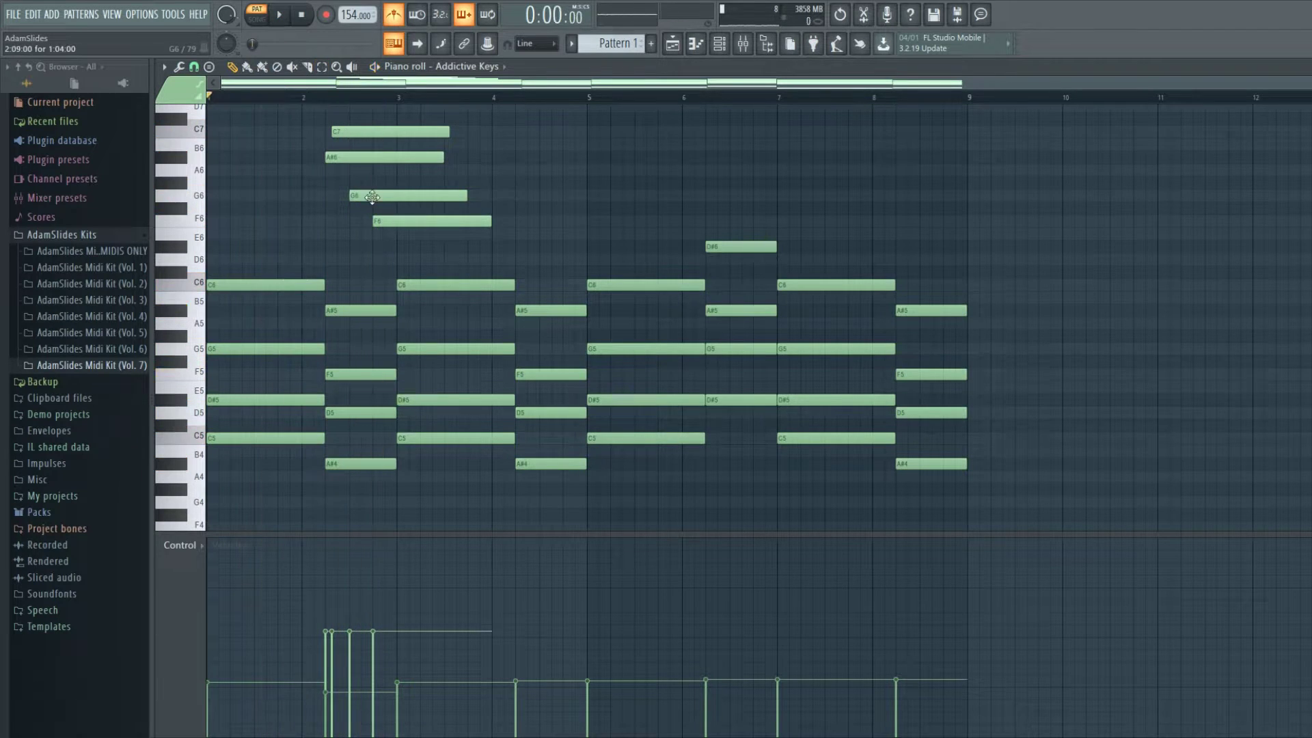
# Step: Use D#6 instead of F6 as the melody note after G6 in bar 2 and play the result
pyautogui.moveTo(359, 195); pyautogui.dragTo(386, 251)
pyautogui.click(404, 219)
pyautogui.press('space')
pyautogui.rightClick(380, 221)
pyautogui.press('space')
pyautogui.press('space')
pyautogui.press('space')
pyautogui.rightClick(397, 196)
pyautogui.press('space')
pyautogui.press('space')
pyautogui.click(377, 197)
pyautogui.rightClick(384, 197)
pyautogui.press('space')
pyautogui.press('space')
# Step: Extend the melody at the start of bar 3 with F6, G6 and F6 notes, and play it back
pyautogui.click(375, 220)
pyautogui.press('space')
pyautogui.click(401, 222)
pyautogui.press('space')
pyautogui.click(423, 222)
pyautogui.press('space')
pyautogui.press('space')
pyautogui.press('space')
pyautogui.press('space')
pyautogui.press('space')
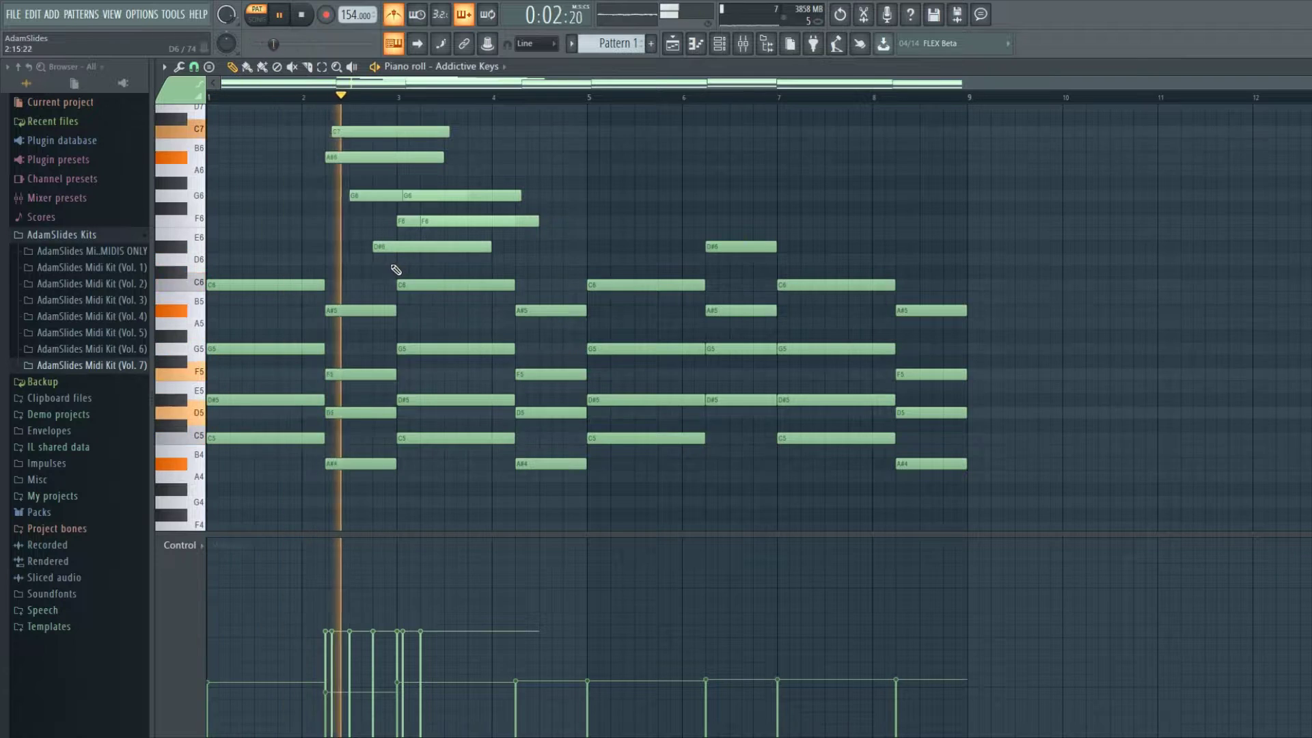
# Step: Copy the A#6 and C7 notes above the bar 6 chord and continue the melody with G6, F6, F6 and G6
pyautogui.hotkey('ctrl', 'v')
pyautogui.press('space')
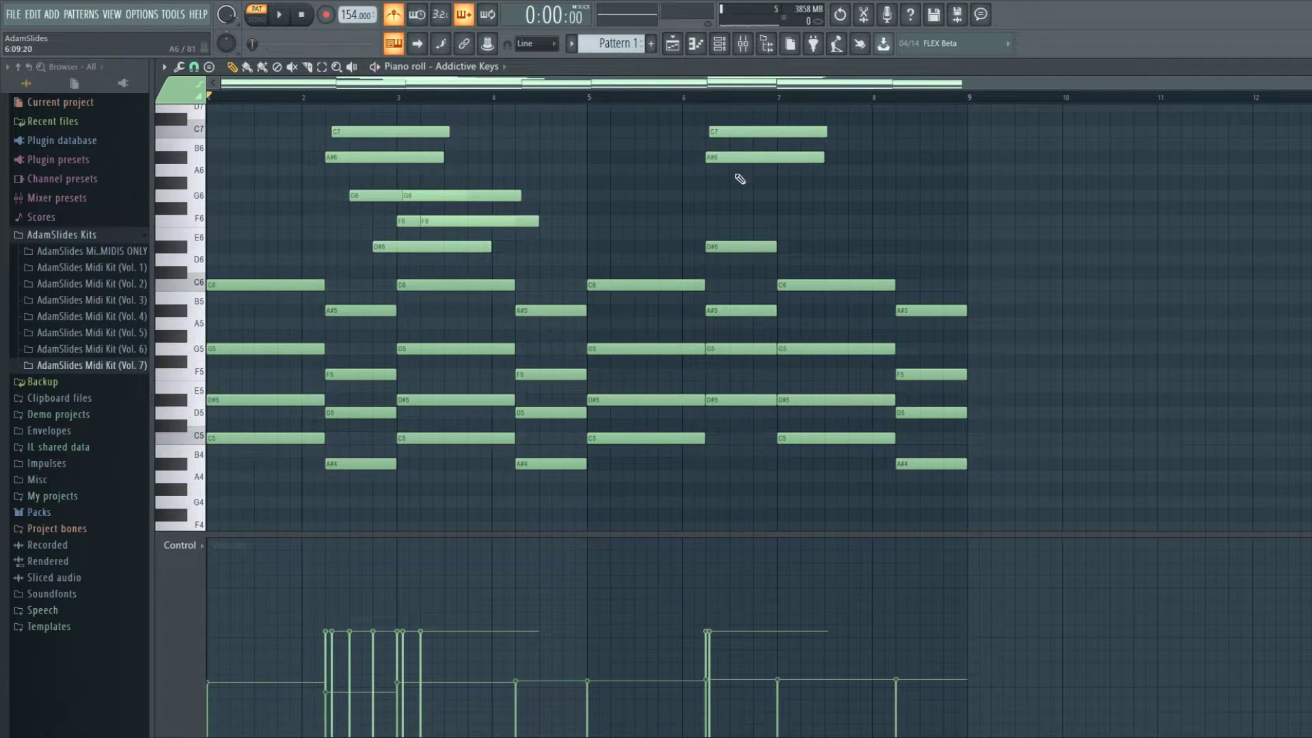
pyautogui.click(729, 182)
pyautogui.moveTo(729, 186); pyautogui.dragTo(779, 224)
pyautogui.click(754, 221)
pyautogui.press('space')
pyautogui.click(777, 213)
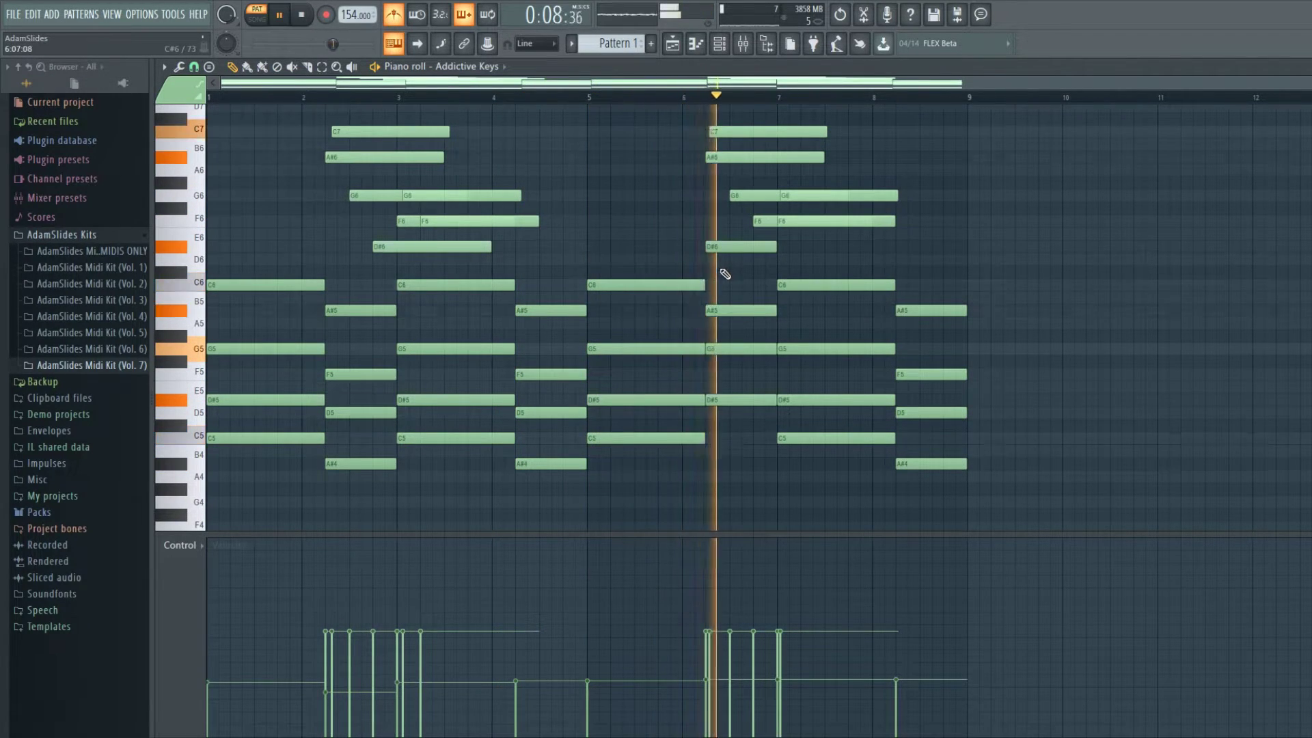
# Step: Add a final F6 note after G6 in bar 7 and play the pattern
pyautogui.press('space')
pyautogui.moveTo(801, 247); pyautogui.dragTo(809, 225)
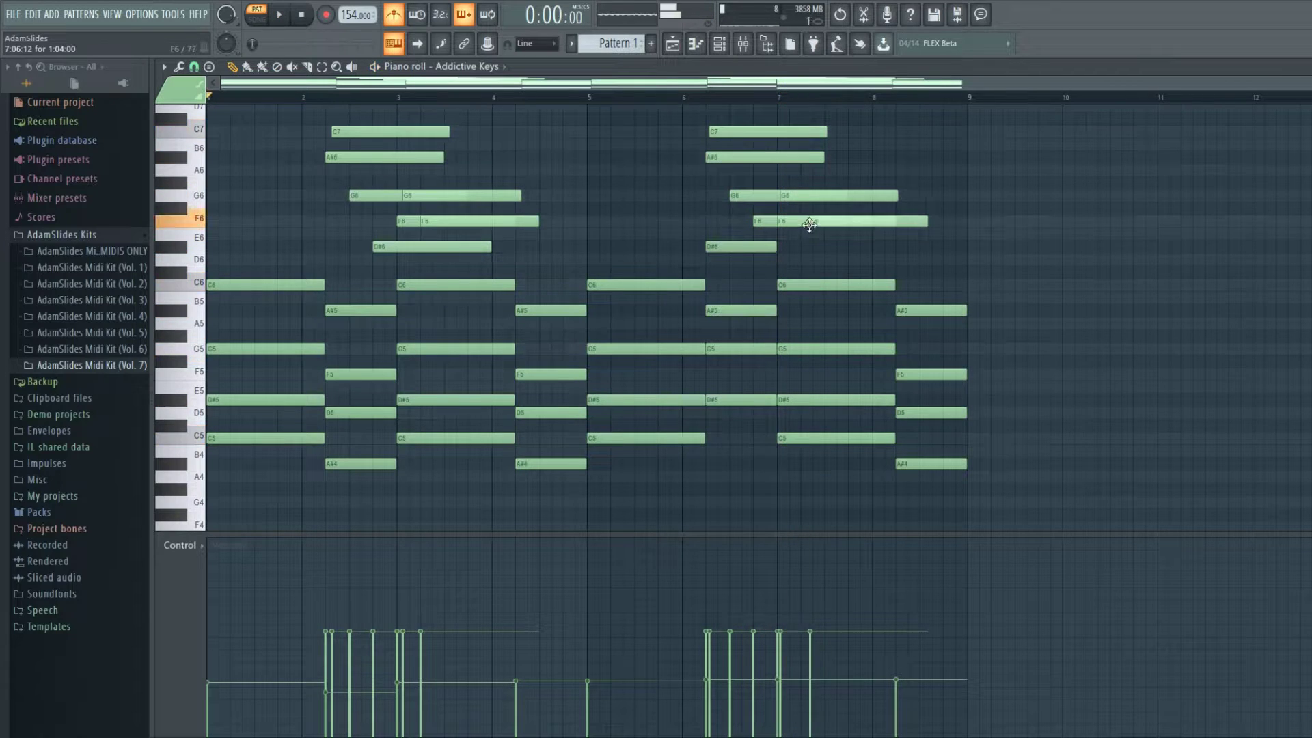
pyautogui.press('space')
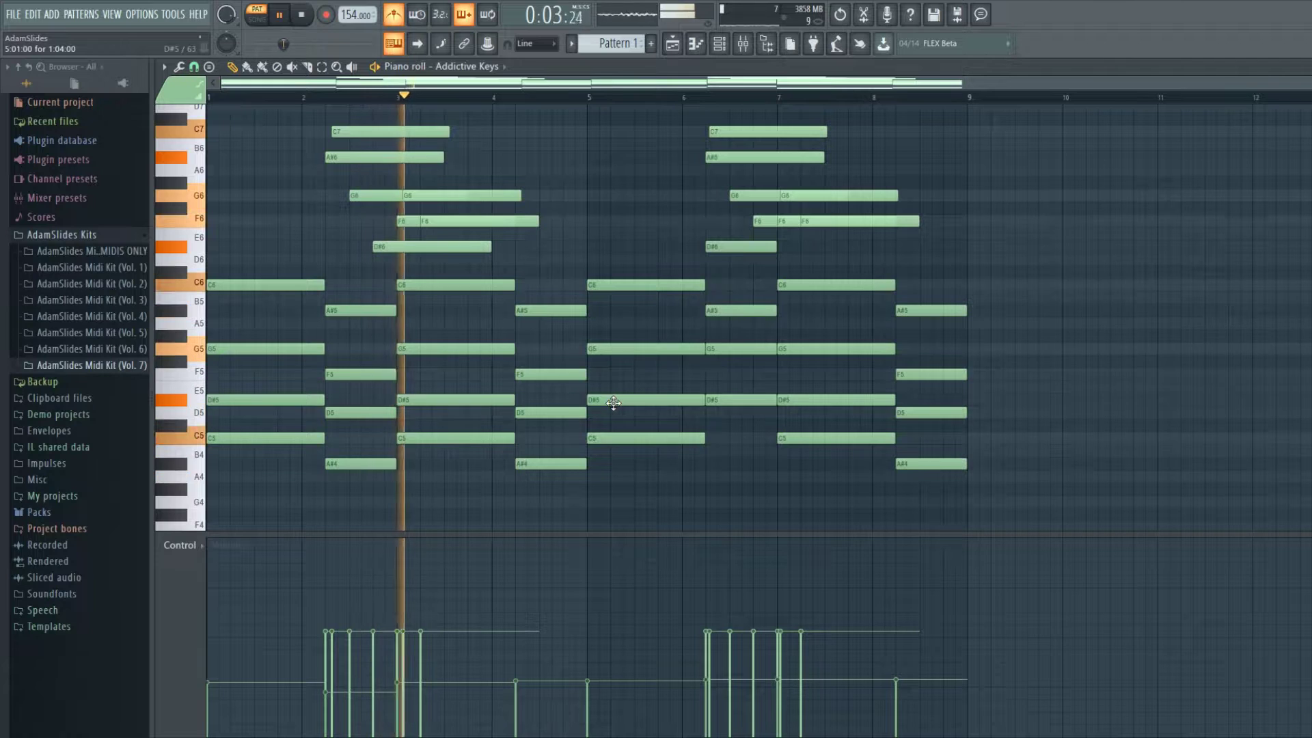
pyautogui.press('space')
# Step: Shorten the A#6, C7, G6, D#6 and F6 melody notes in bars 2 and 3, leaving the last F6 the longest
pyautogui.moveTo(443, 157); pyautogui.dragTo(343, 157)
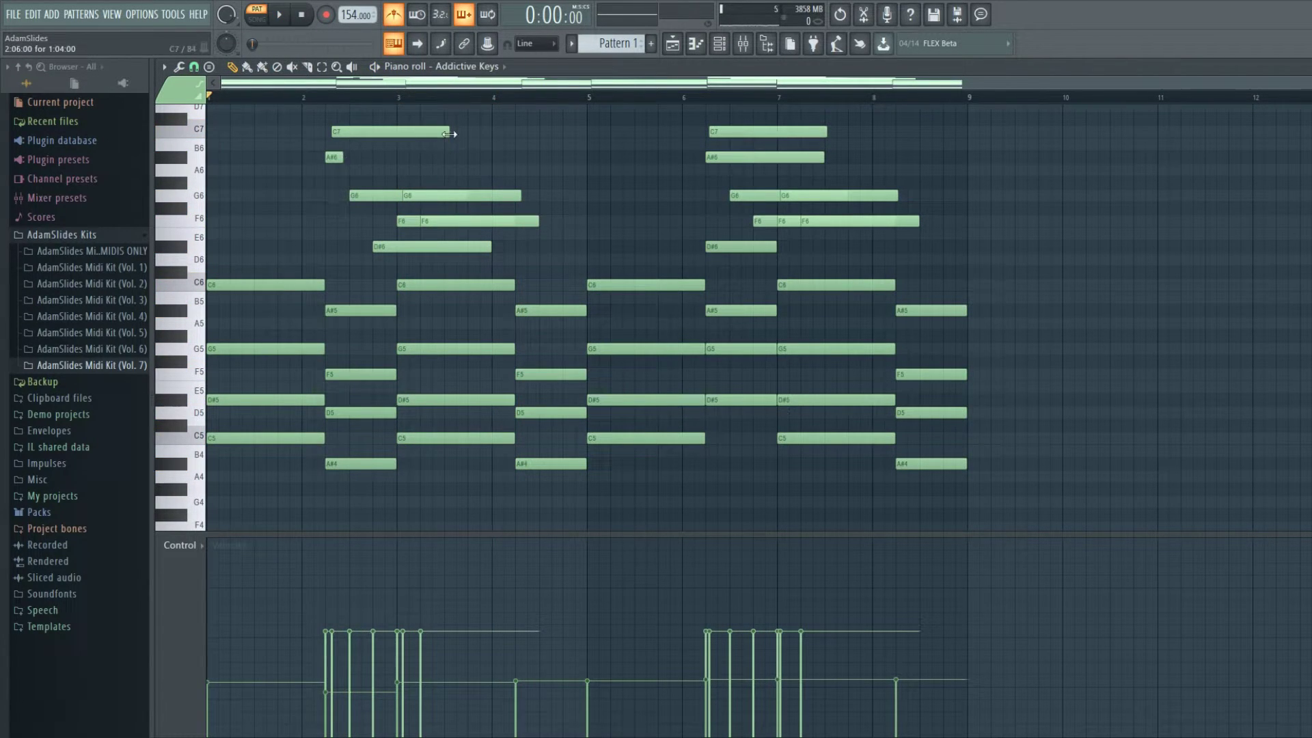
pyautogui.moveTo(449, 131); pyautogui.dragTo(361, 131)
pyautogui.moveTo(492, 248); pyautogui.dragTo(391, 249)
pyautogui.moveTo(531, 222); pyautogui.dragTo(530, 235)
pyautogui.moveTo(441, 235); pyautogui.dragTo(440, 222)
pyautogui.press('space')
pyautogui.moveTo(519, 195); pyautogui.dragTo(371, 195)
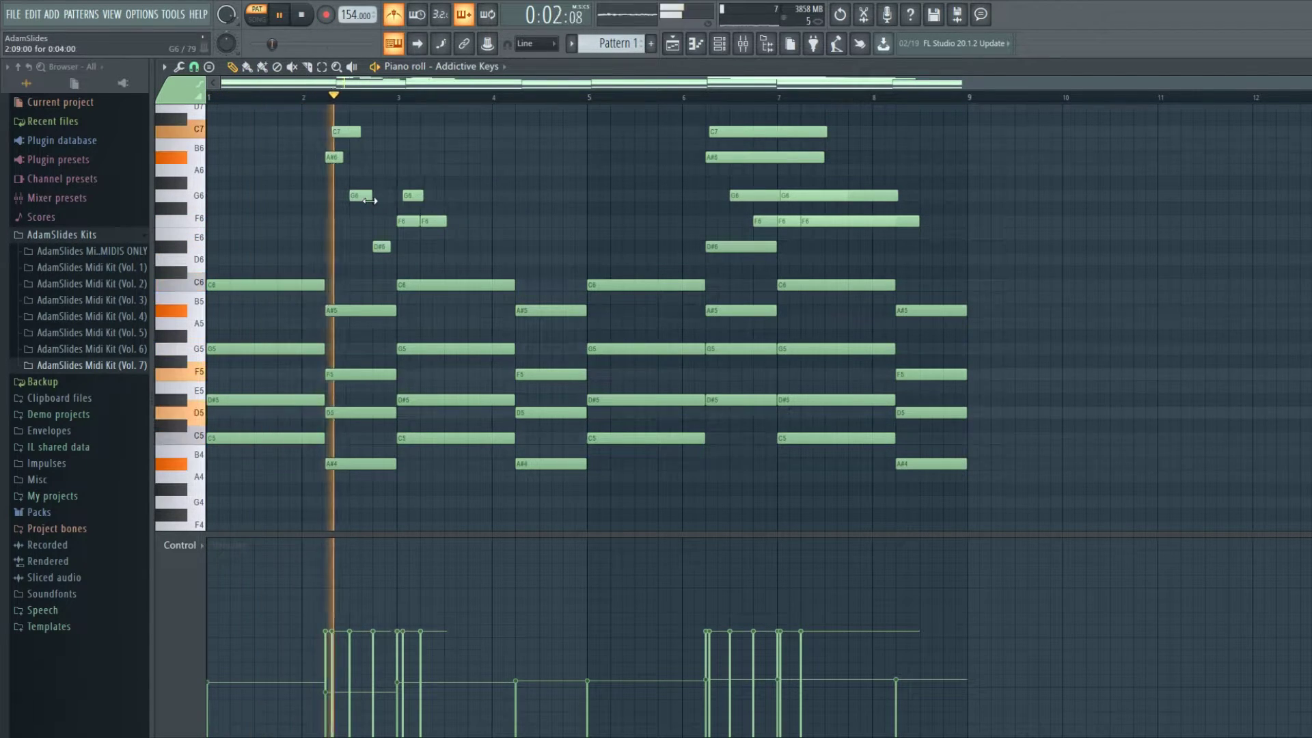
pyautogui.moveTo(447, 222); pyautogui.dragTo(469, 222)
# Step: Shorten the A#6 and C7 melody notes above the bar 6 chord
pyautogui.moveTo(821, 158); pyautogui.dragTo(710, 162)
pyautogui.moveTo(824, 132); pyautogui.dragTo(735, 133)
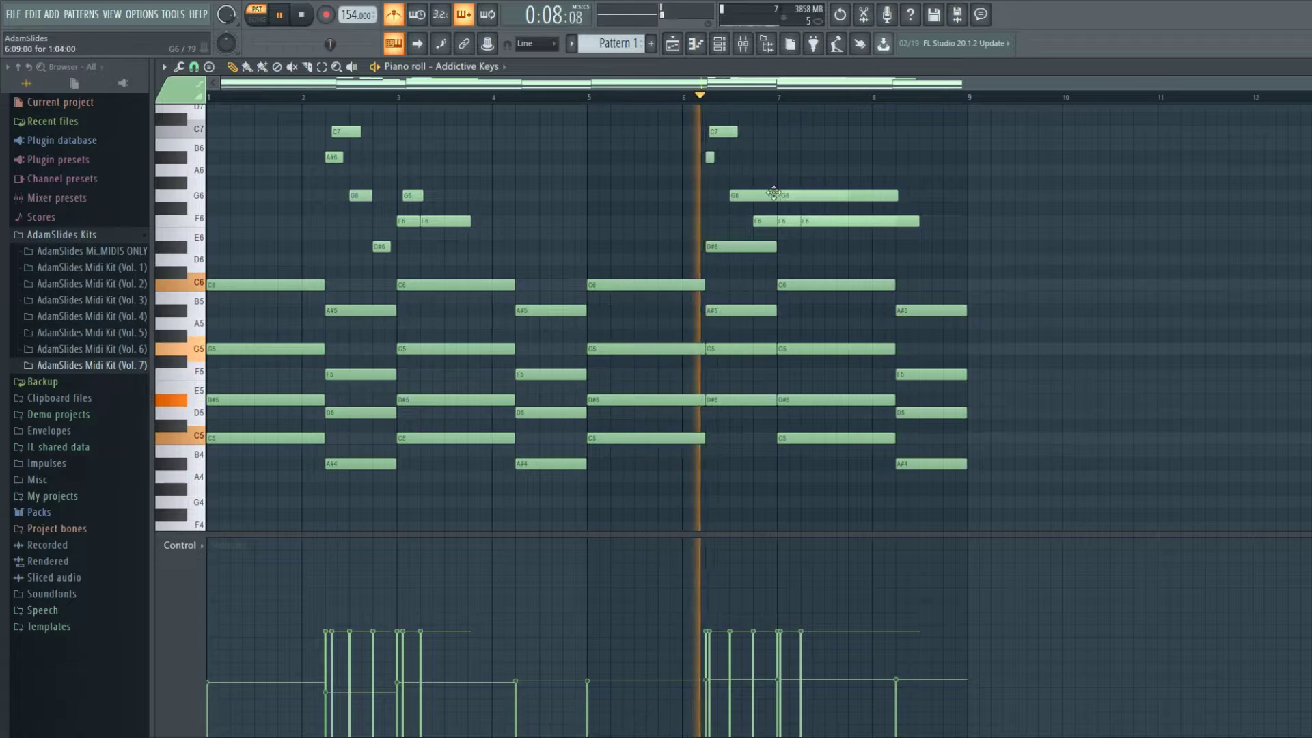
pyautogui.press('space')
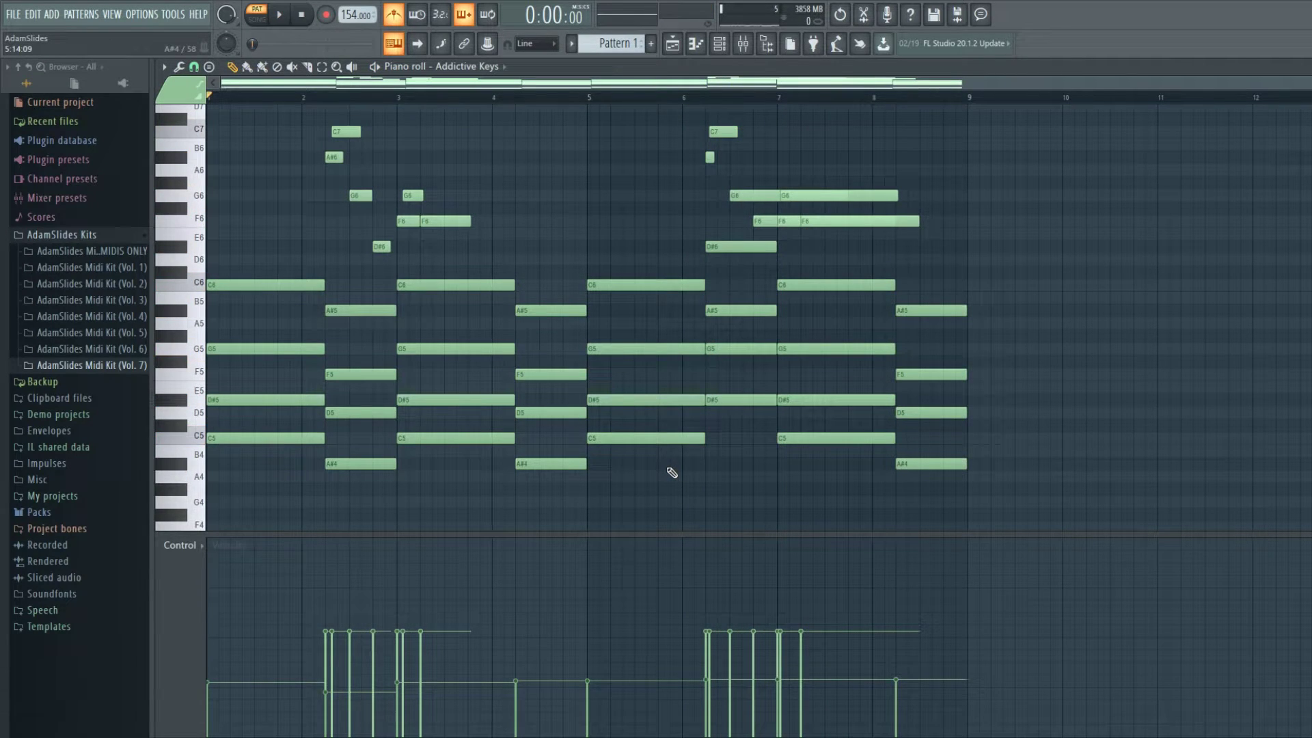
# Step: Randomize the velocities of the notes and play the result
pyautogui.hotkey('alt', 'r')
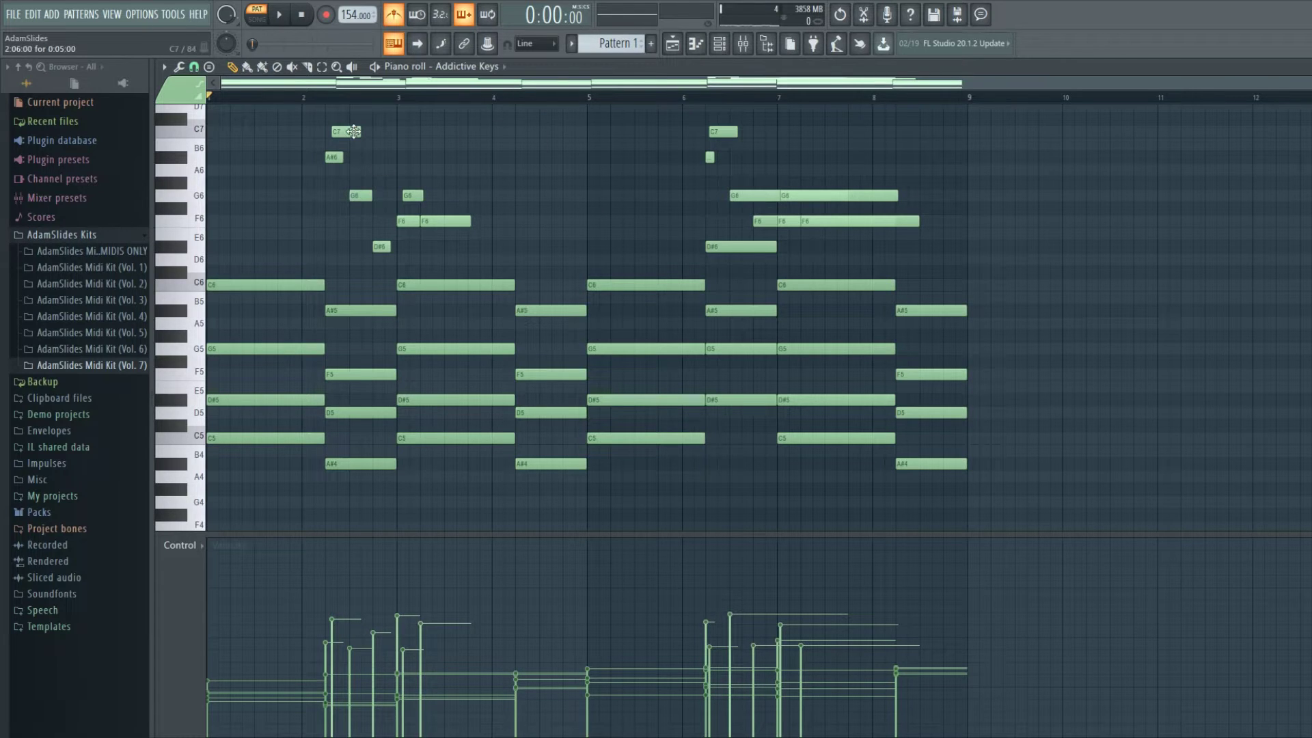
pyautogui.click(201, 201)
pyautogui.click(195, 266)
pyautogui.click(200, 353)
pyautogui.press('space')
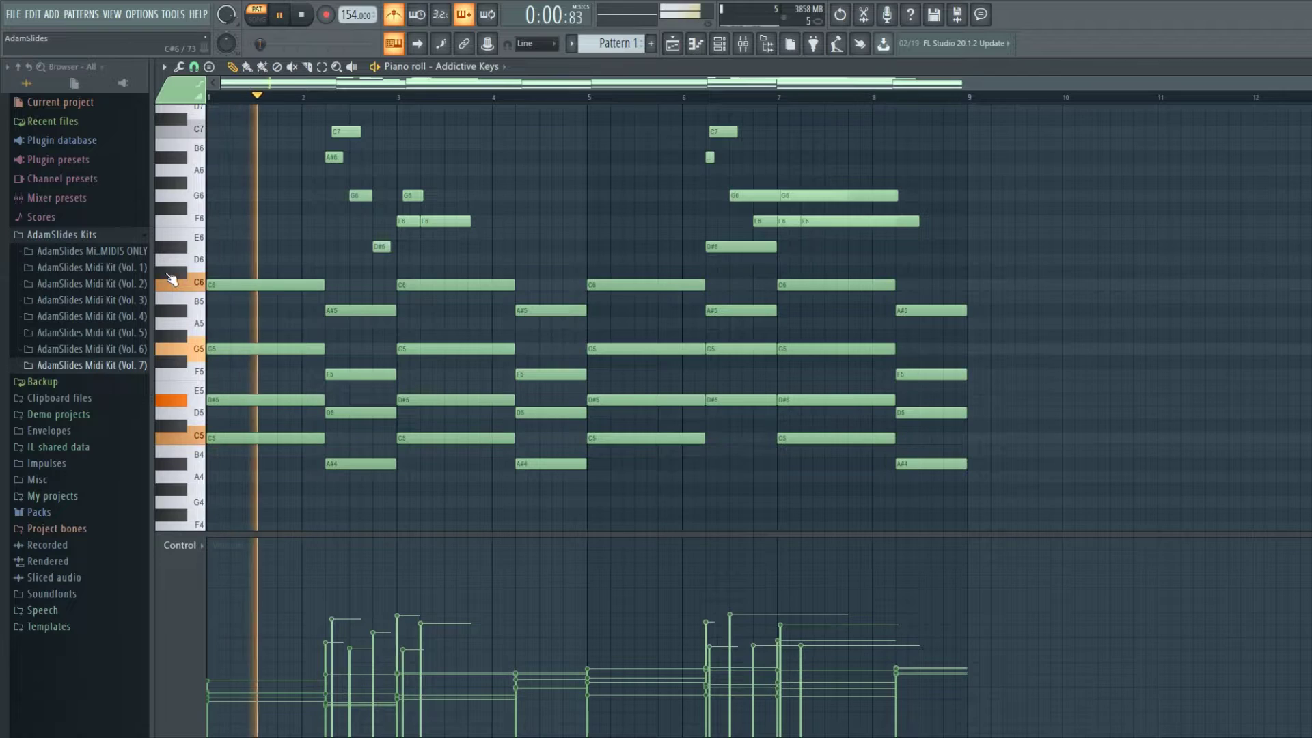
pyautogui.press('space')
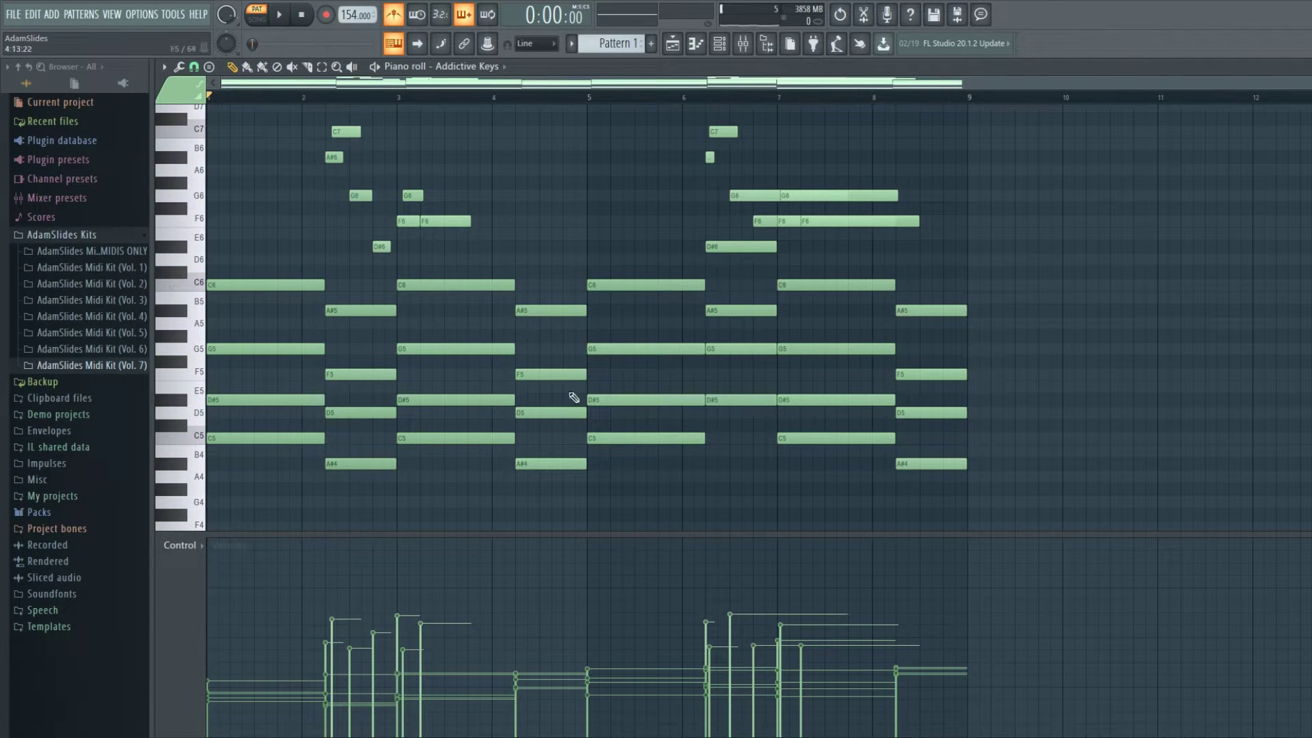
# Step: Look through the installed generator plugins and clear all notes from the piano roll
pyautogui.click(138, 85)
pyautogui.click(321, 86)
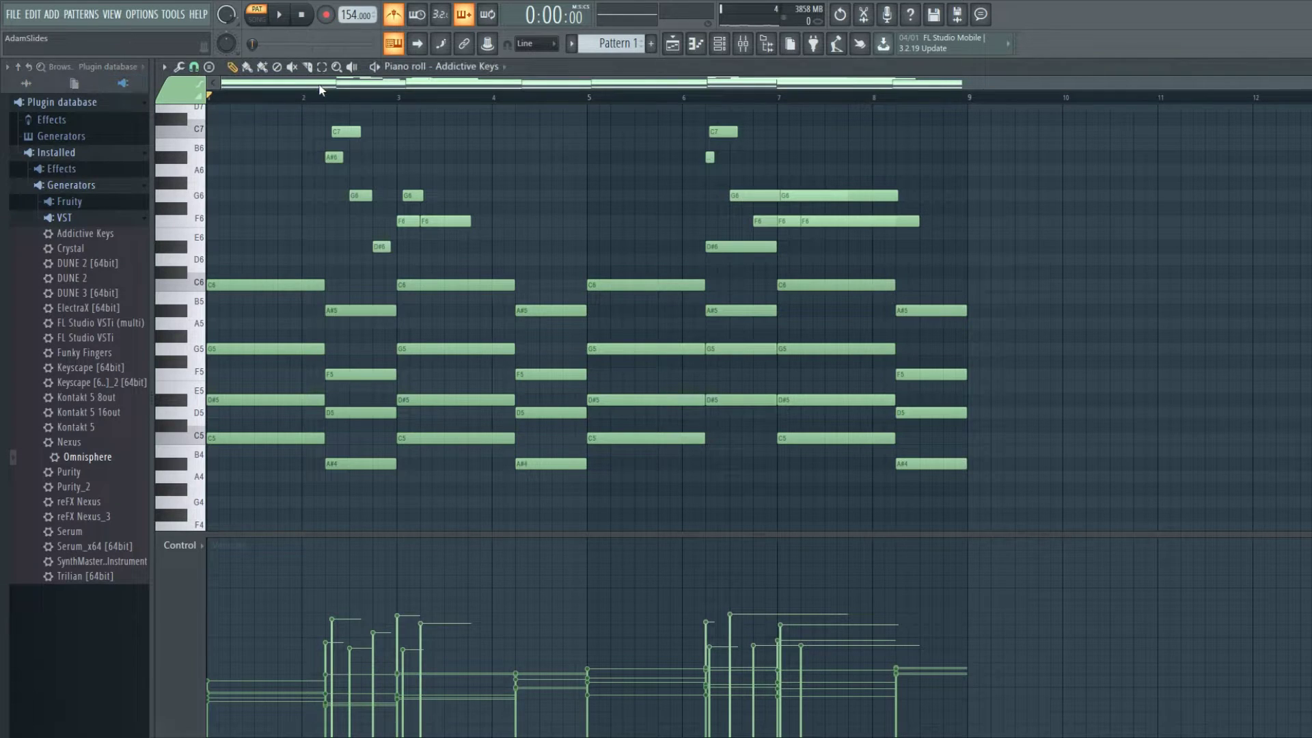
pyautogui.hotkey('ctrl', 'x')
pyautogui.click(123, 83)
pyautogui.scroll(-5, 751, 307)
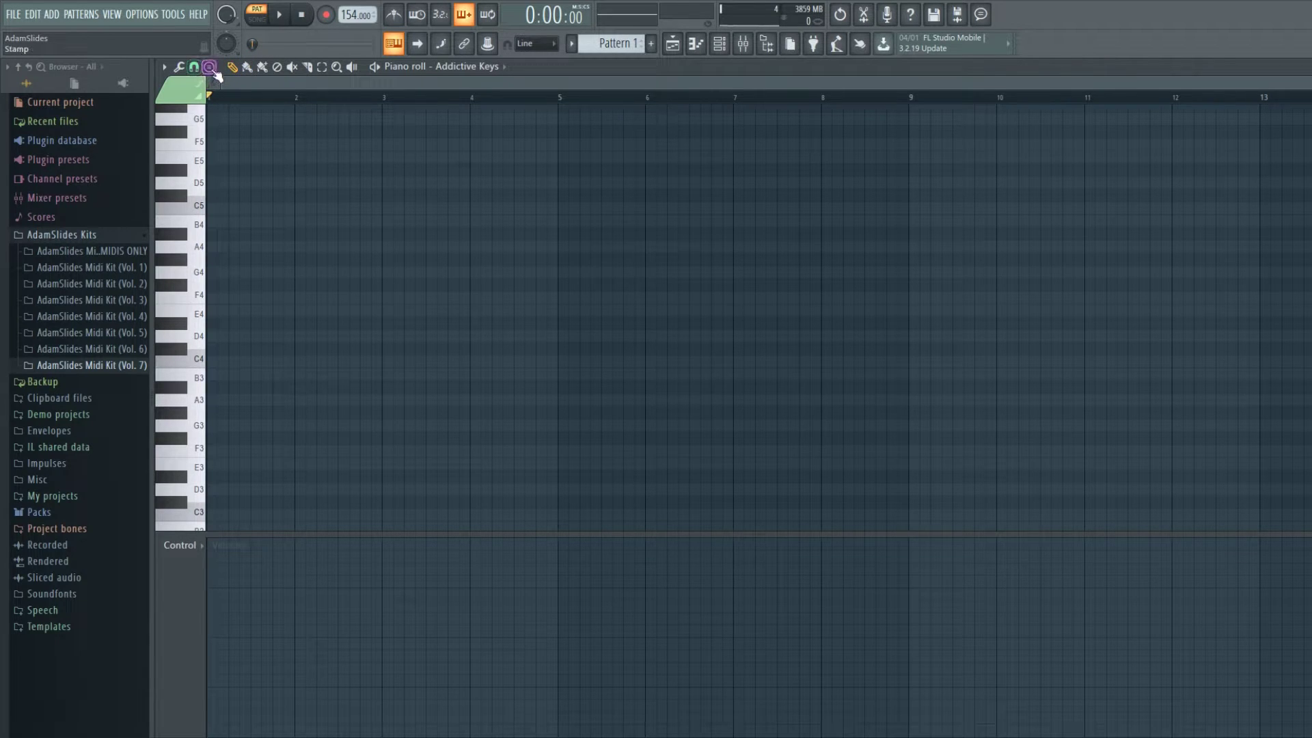
# Step: Stamp a two-bar minor chord of F#4, A4 and C#5 at bar 1 and play it
pyautogui.click(230, 322)
pyautogui.moveTo(393, 284); pyautogui.dragTo(373, 246)
pyautogui.press('space')
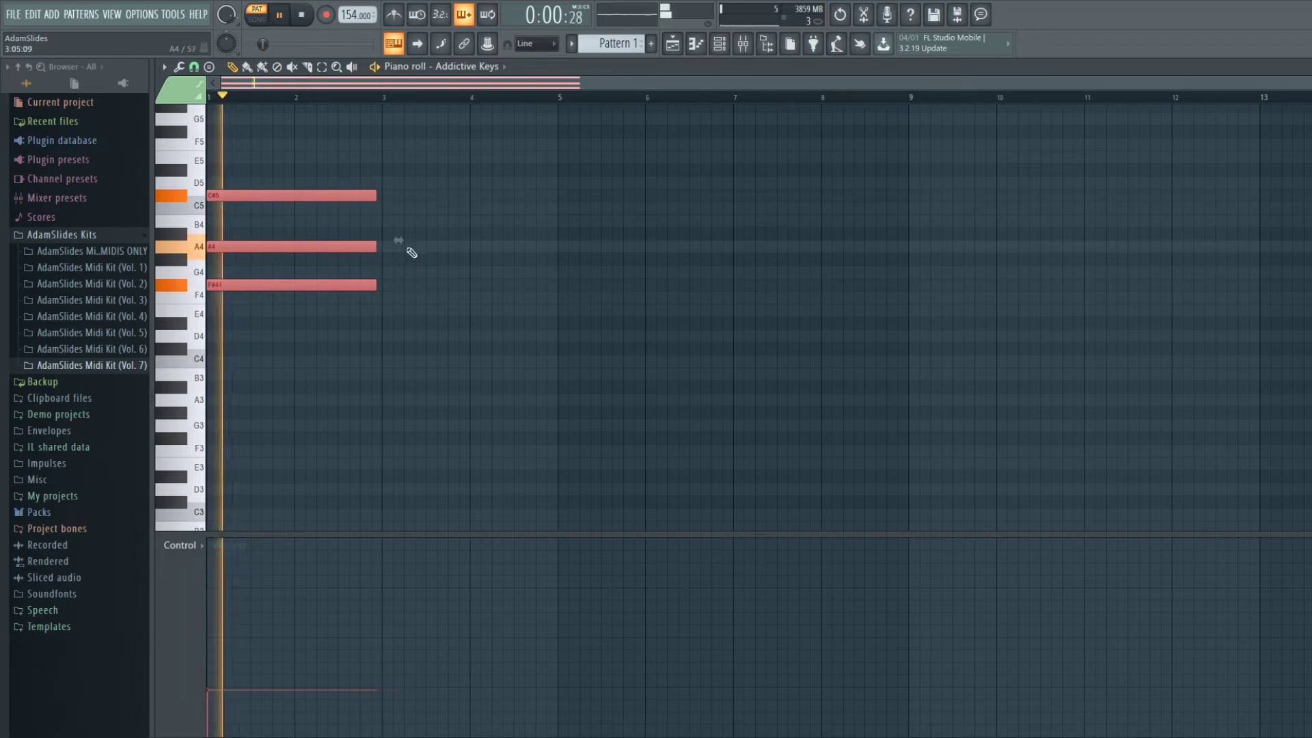
pyautogui.press('space')
# Step: Add a two-bar chord of D4, F#4 and A4 at bar 3 and play the progression
pyautogui.click(408, 199)
pyautogui.click(385, 248)
pyautogui.click(384, 284)
pyautogui.click(384, 336)
pyautogui.press('space')
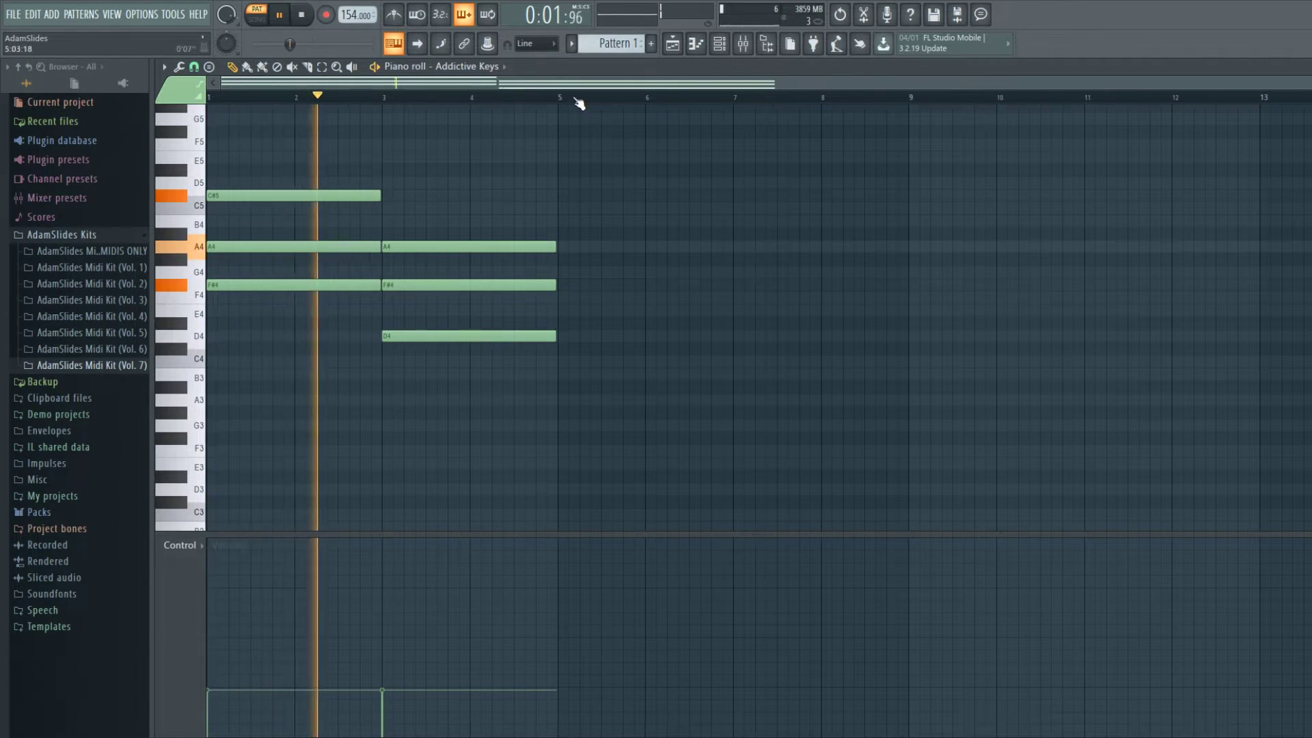
pyautogui.scroll(5, 575, 85)
pyautogui.scroll(-4, 750, 81)
pyautogui.click(793, 196)
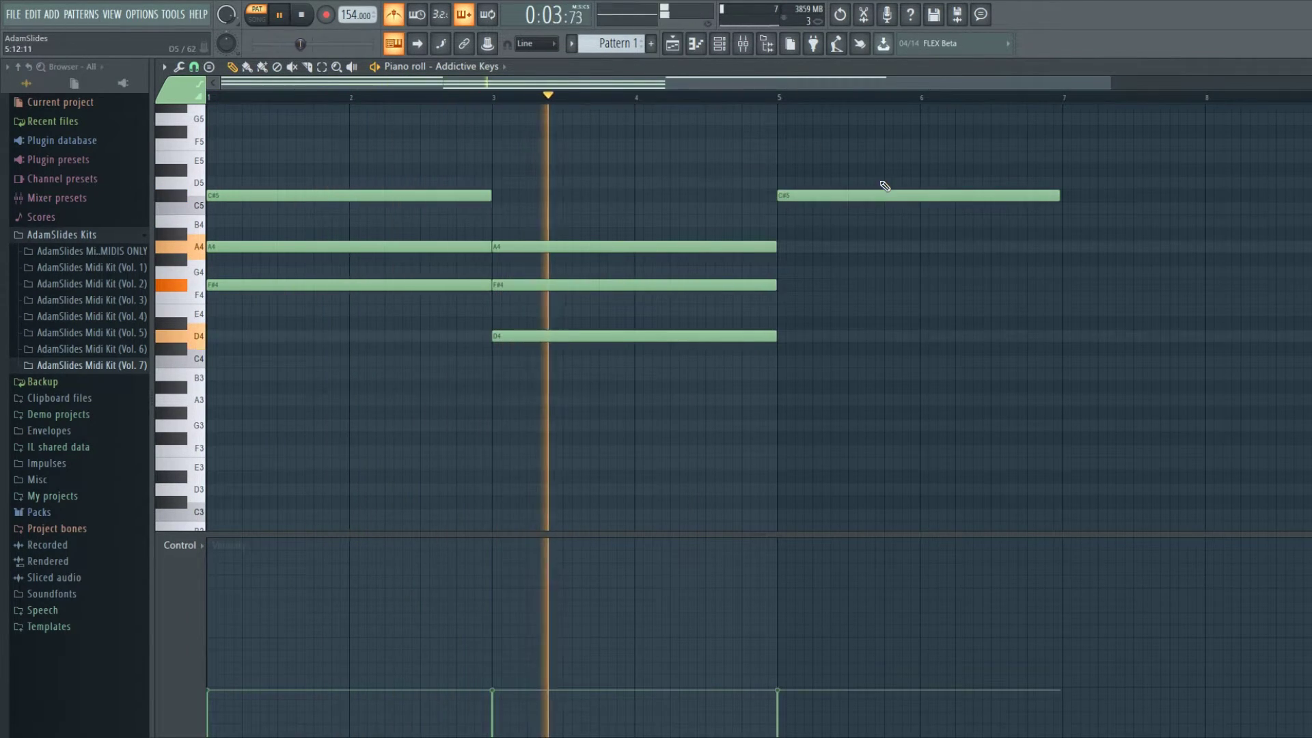
pyautogui.rightClick(884, 194)
# Step: Duplicate the two chords of bars 1 to 4 into bars 5 to 8 and turn the metronome off
pyautogui.hotkey('ctrl', 'b')
pyautogui.press('space')
pyautogui.press('space')
pyautogui.scroll(-2, 718, 96)
pyautogui.click(393, 14)
# Step: Add a very short C5 grace note at bar 5 and shift the C#5 to start just after it
pyautogui.scroll(4, 610, 83)
pyautogui.click(561, 210)
pyautogui.moveTo(632, 197); pyautogui.dragTo(638, 196)
pyautogui.press('space')
pyautogui.moveTo(1030, 208); pyautogui.dragTo(568, 207)
pyautogui.moveTo(569, 197); pyautogui.dragTo(578, 198)
pyautogui.press('space')
pyautogui.scroll(-4, 574, 84)
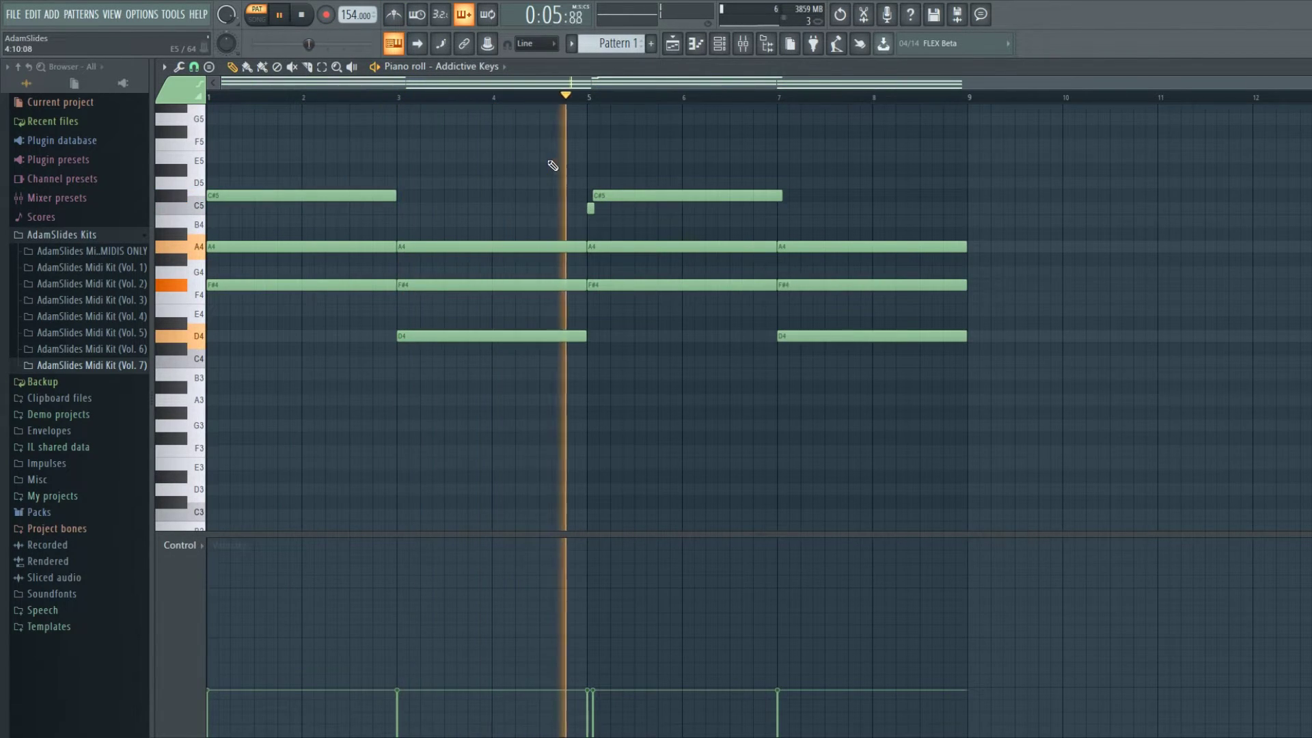
# Step: Add a two-bar E5 note starting on the second beat of bar 6 and play the pattern
pyautogui.press('space')
pyautogui.click(710, 169)
pyautogui.moveTo(710, 169); pyautogui.dragTo(705, 157)
pyautogui.press('space')
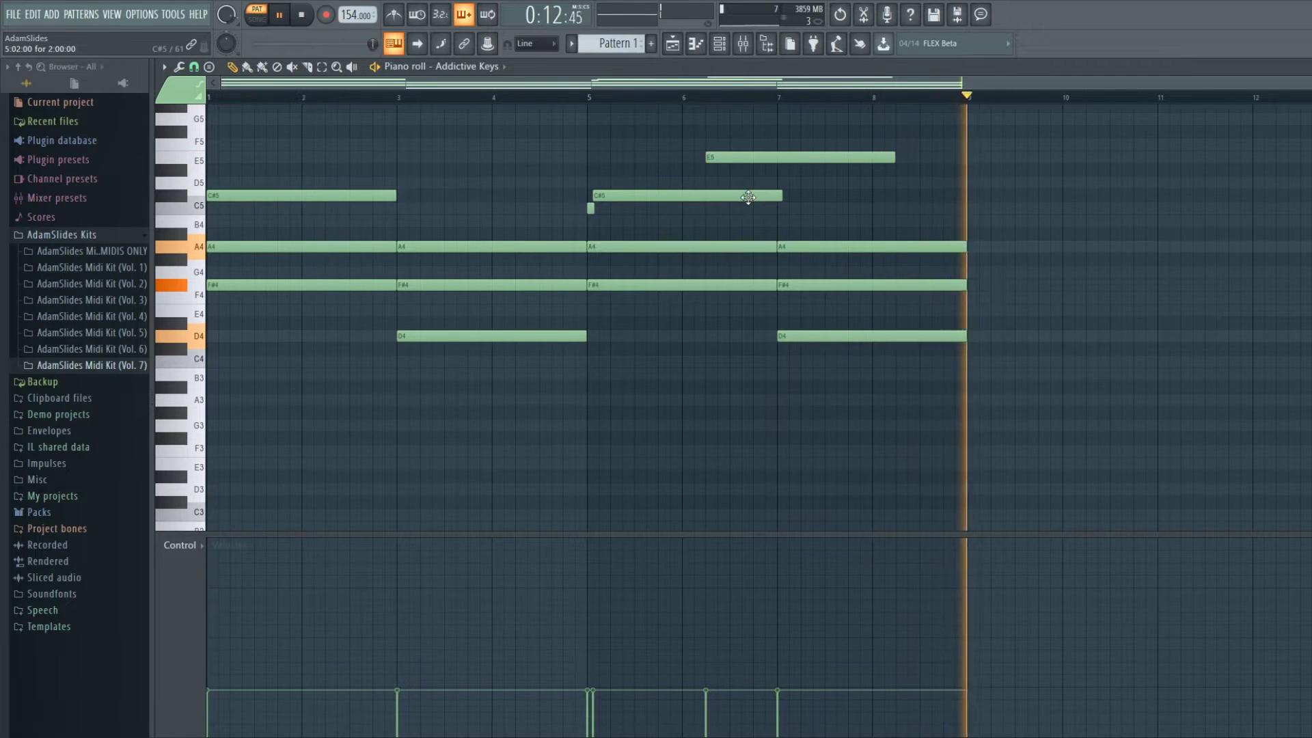
pyautogui.press('space')
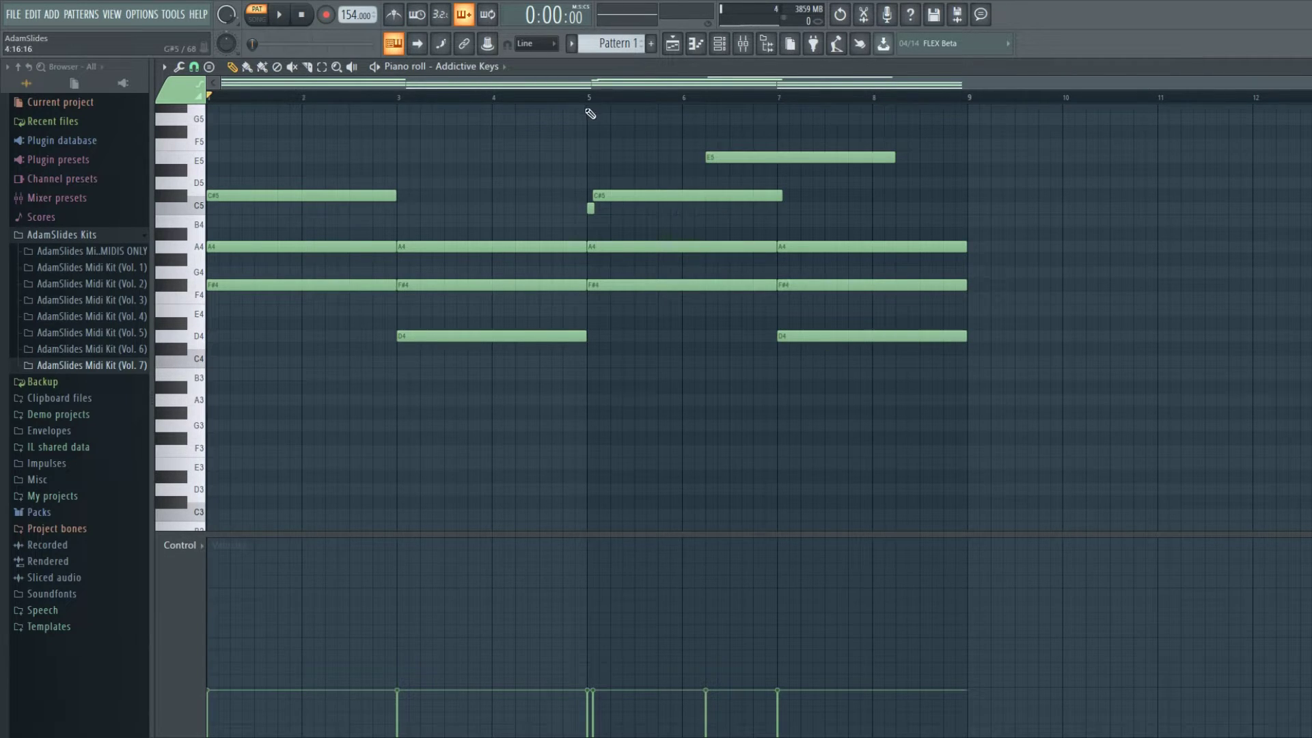
pyautogui.scroll(2, 601, 99)
pyautogui.scroll(1, 596, 101)
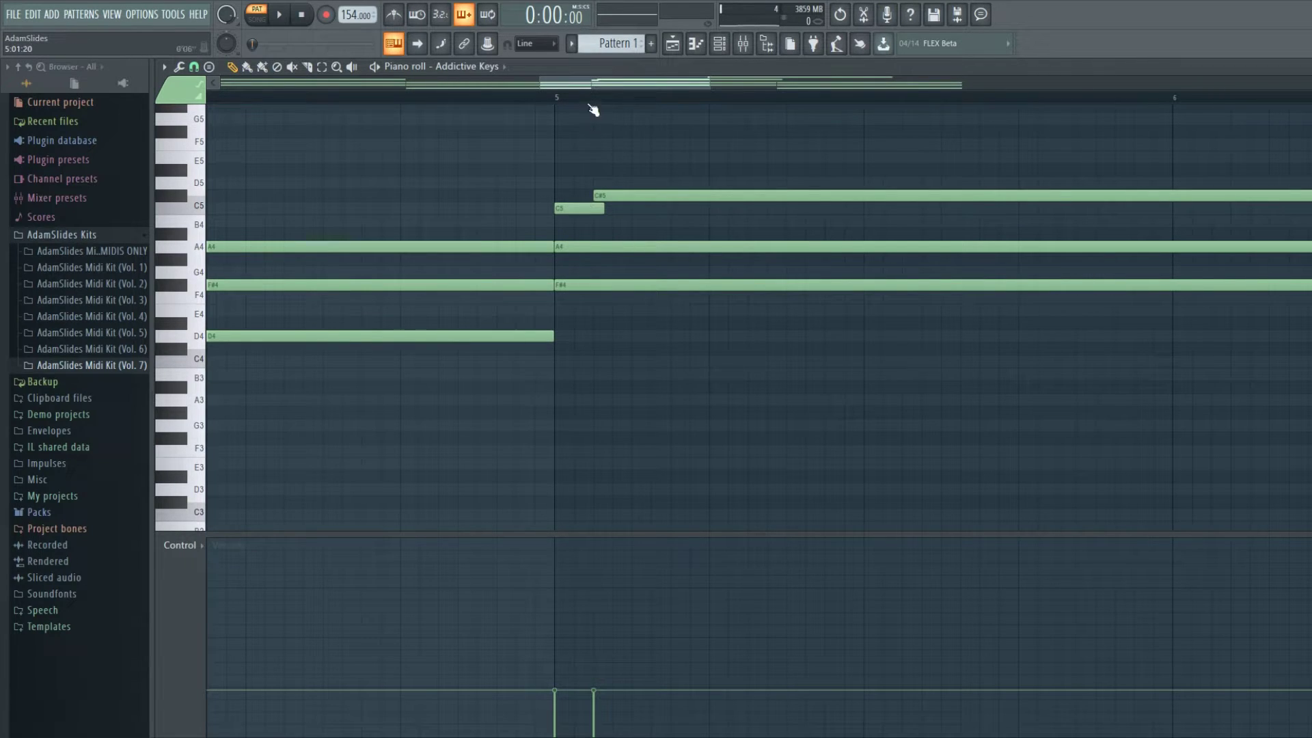
pyautogui.scroll(-5, 593, 111)
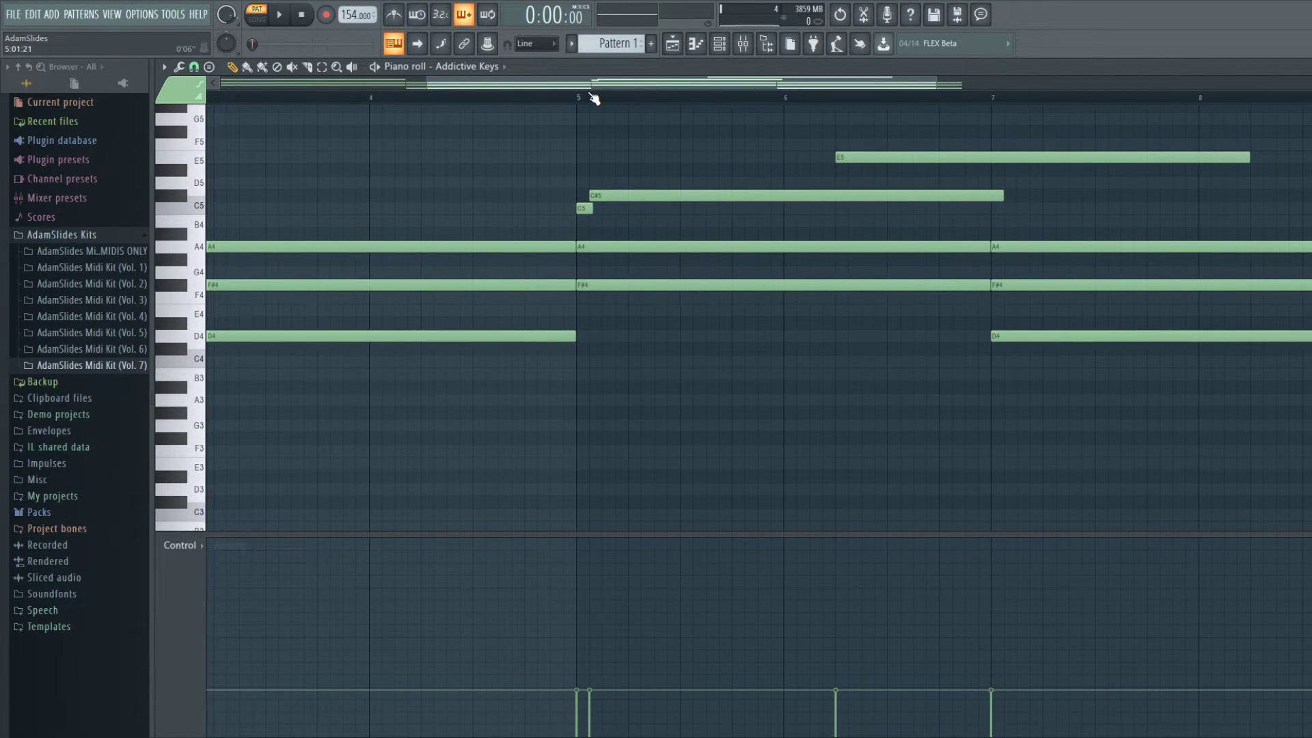
pyautogui.scroll(-2, 593, 99)
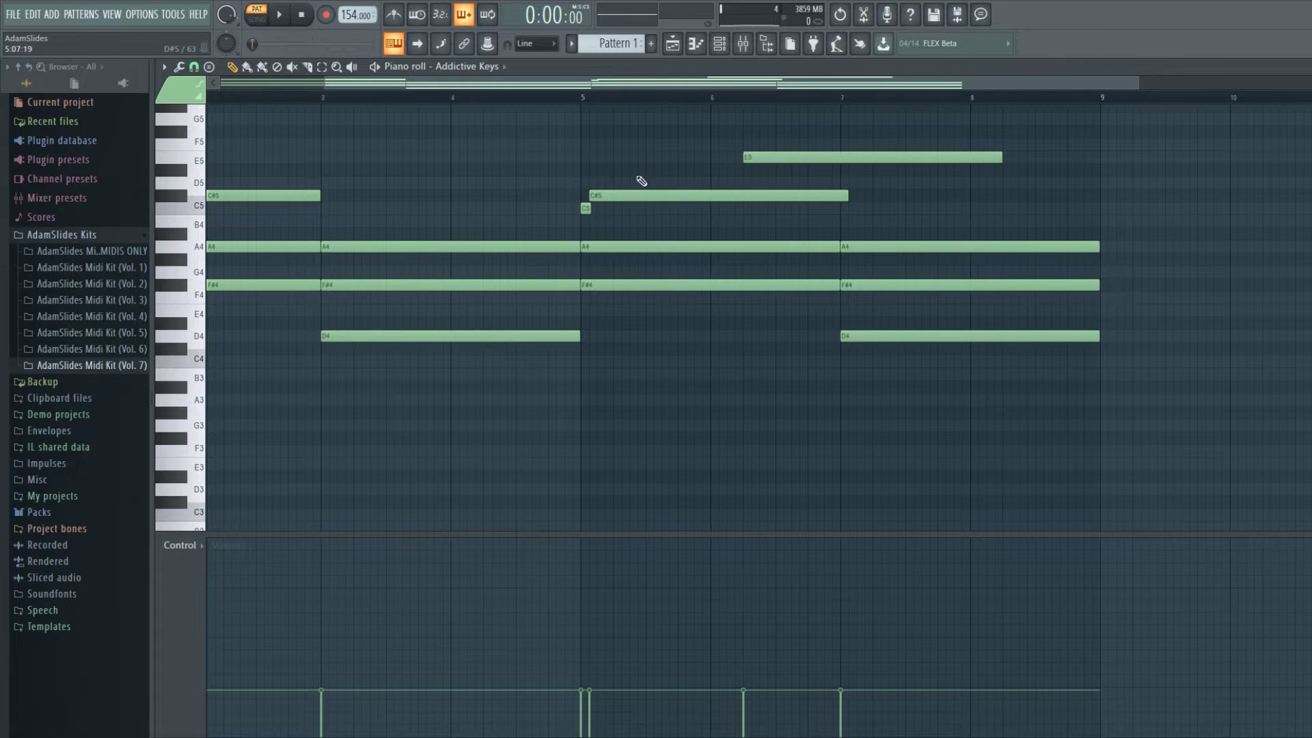
# Step: Add two-bar bass notes, F#3 at bar 5 and D3 at bar 7, while playing the pattern
pyautogui.scroll(-3, 666, 107)
pyautogui.scroll(-1, 677, 164)
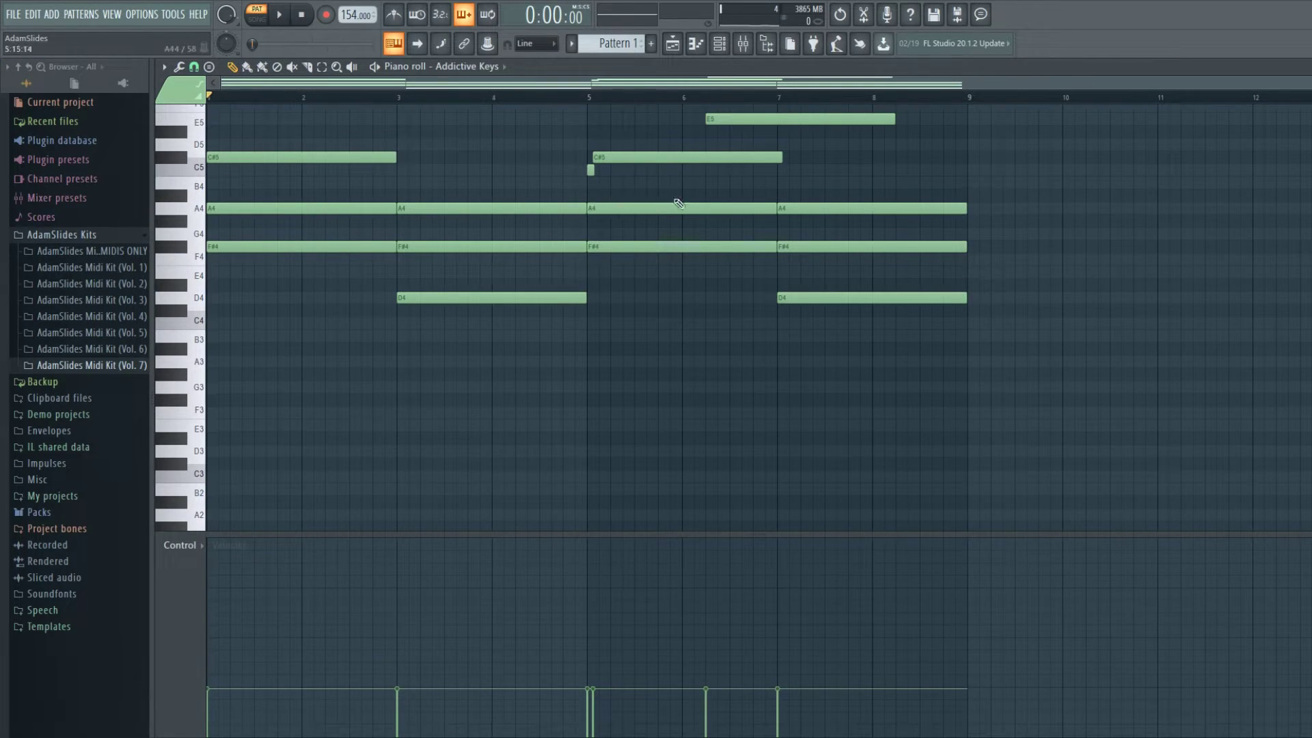
pyautogui.click(375, 67)
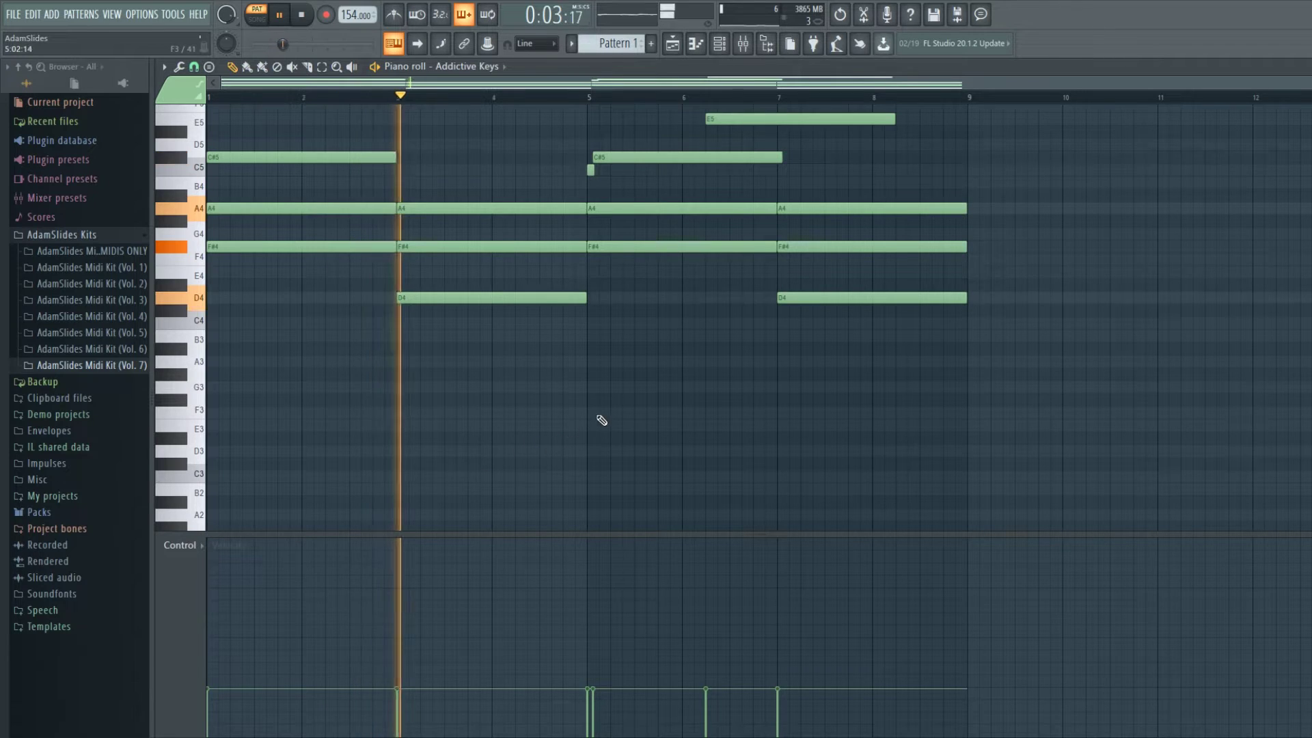
pyautogui.click(605, 402)
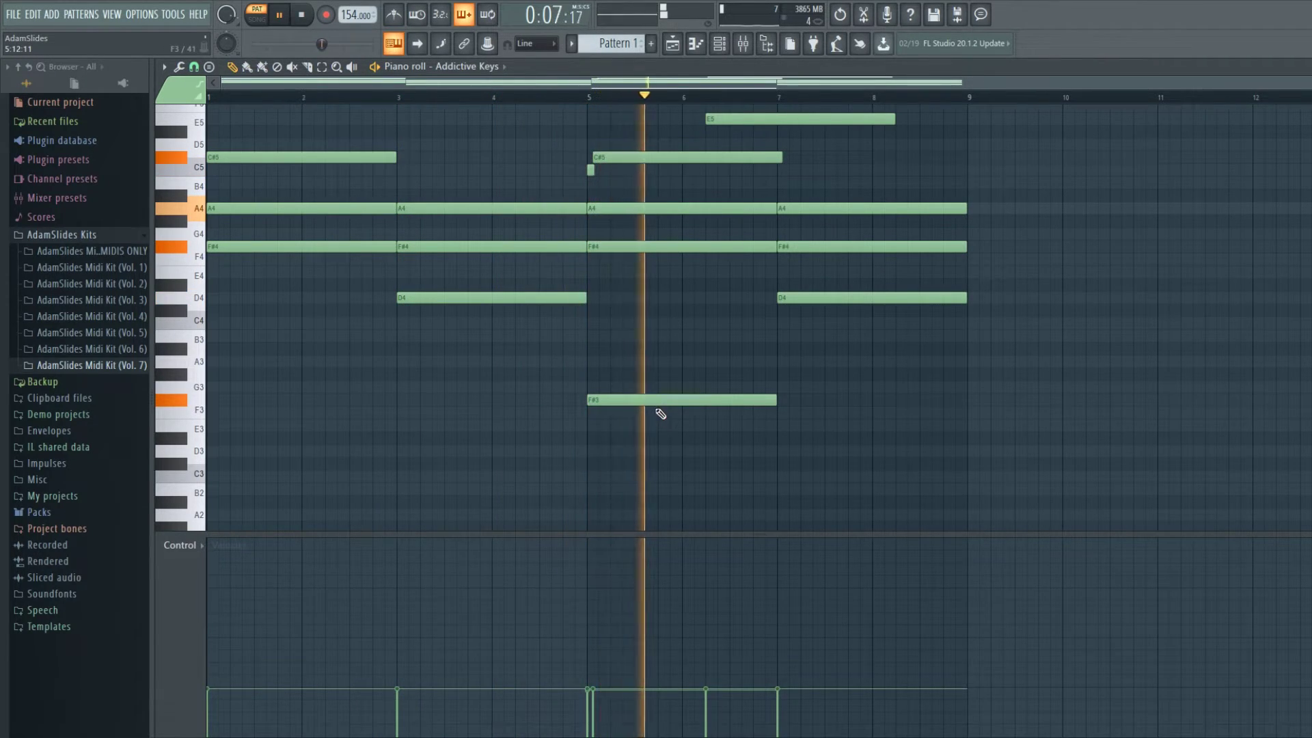
pyautogui.click(780, 424)
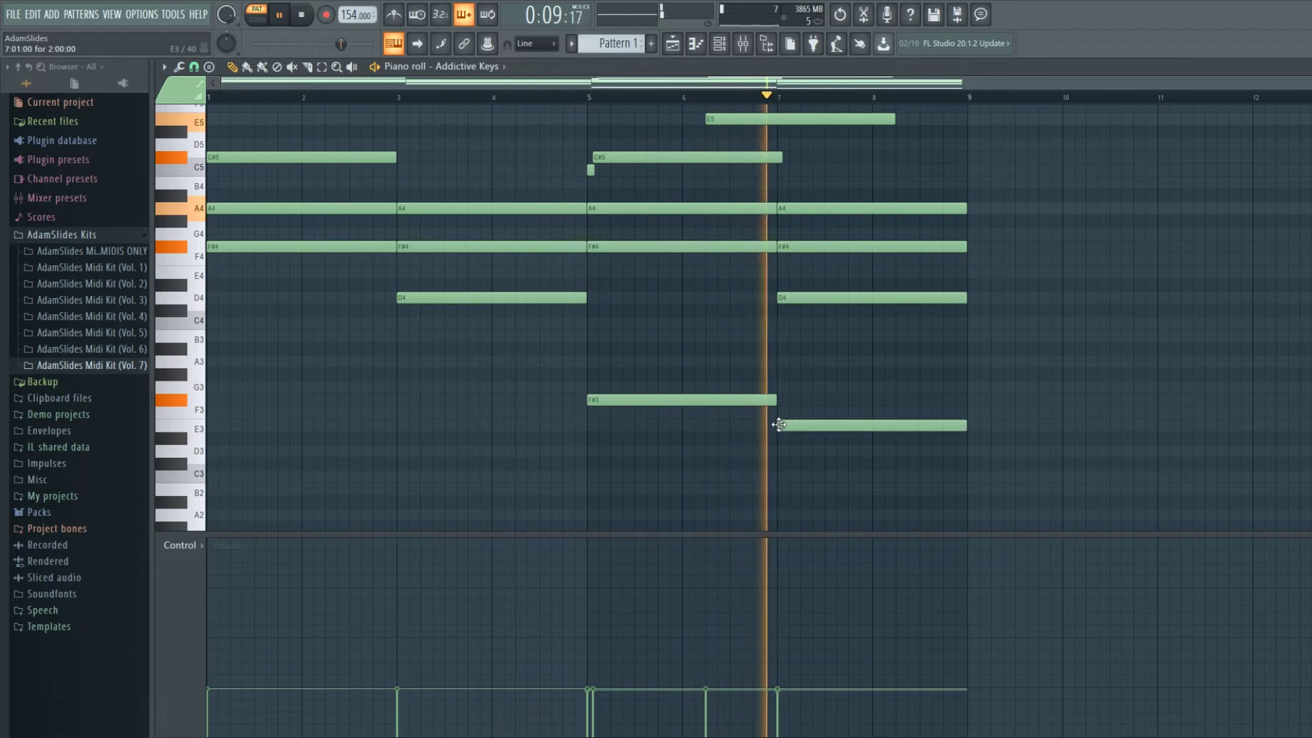
pyautogui.click(785, 452)
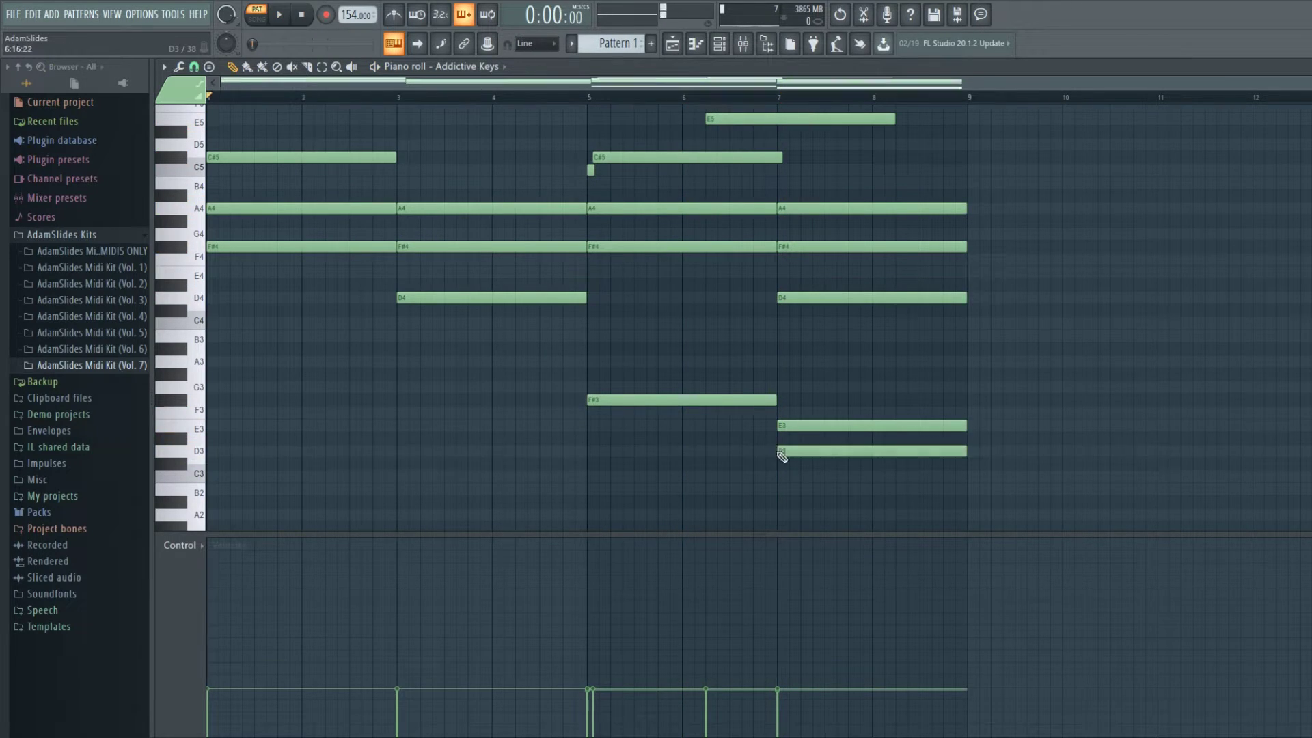
pyautogui.rightClick(806, 424)
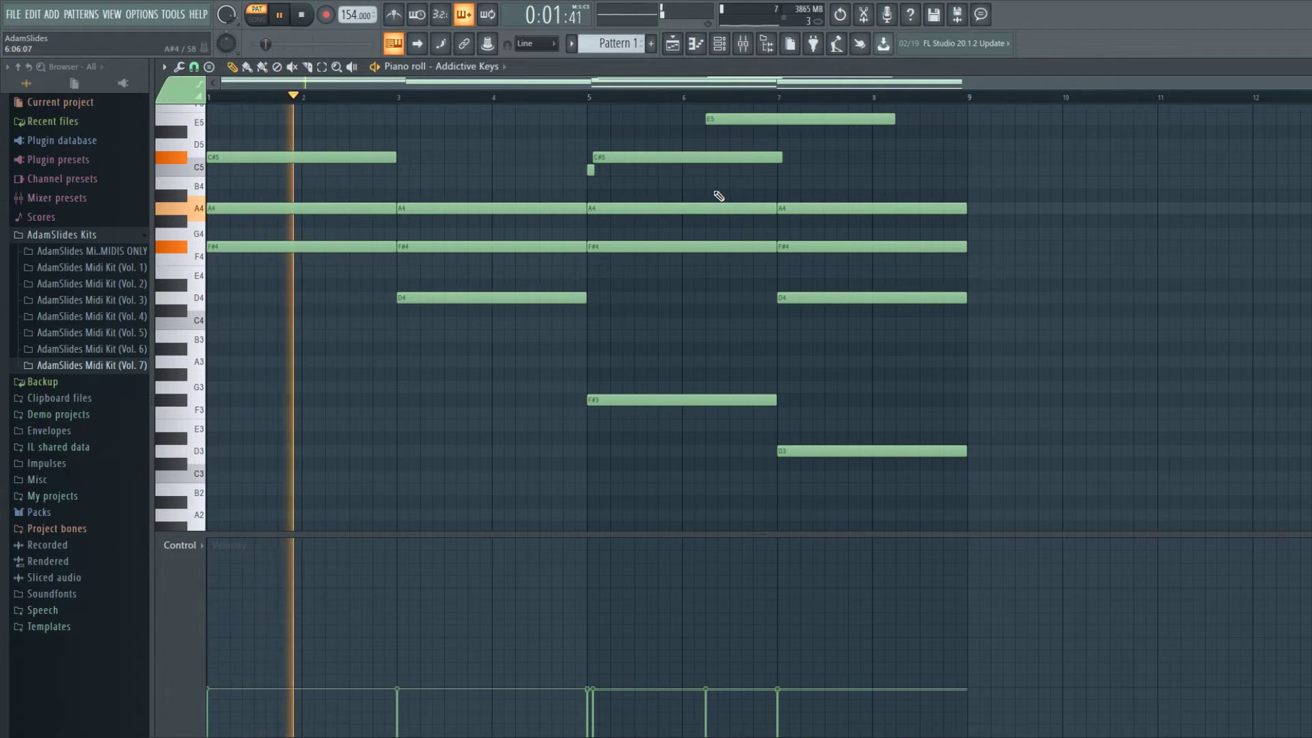
pyautogui.press('space')
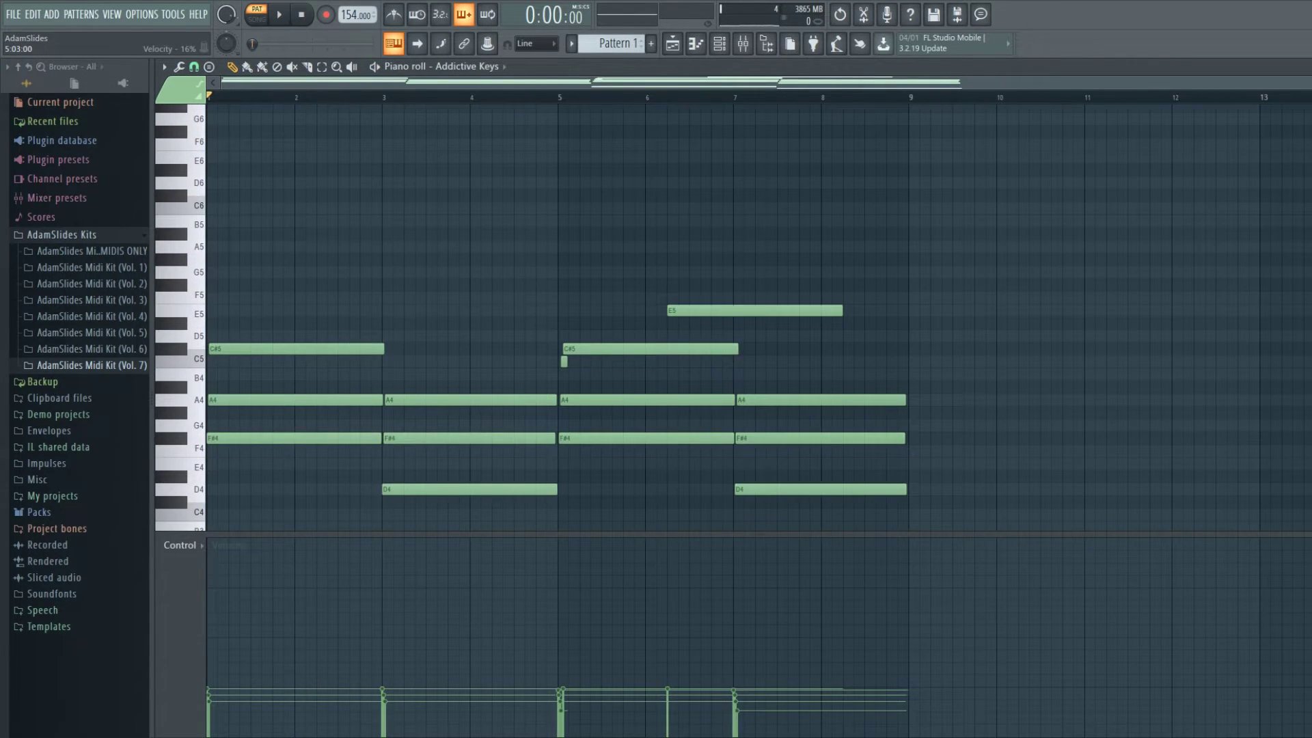
# Step: Add a descending top run of C#6, C6 and a longer B5 in the second half of bar 1 and play it
pyautogui.scroll(3, 256, 99)
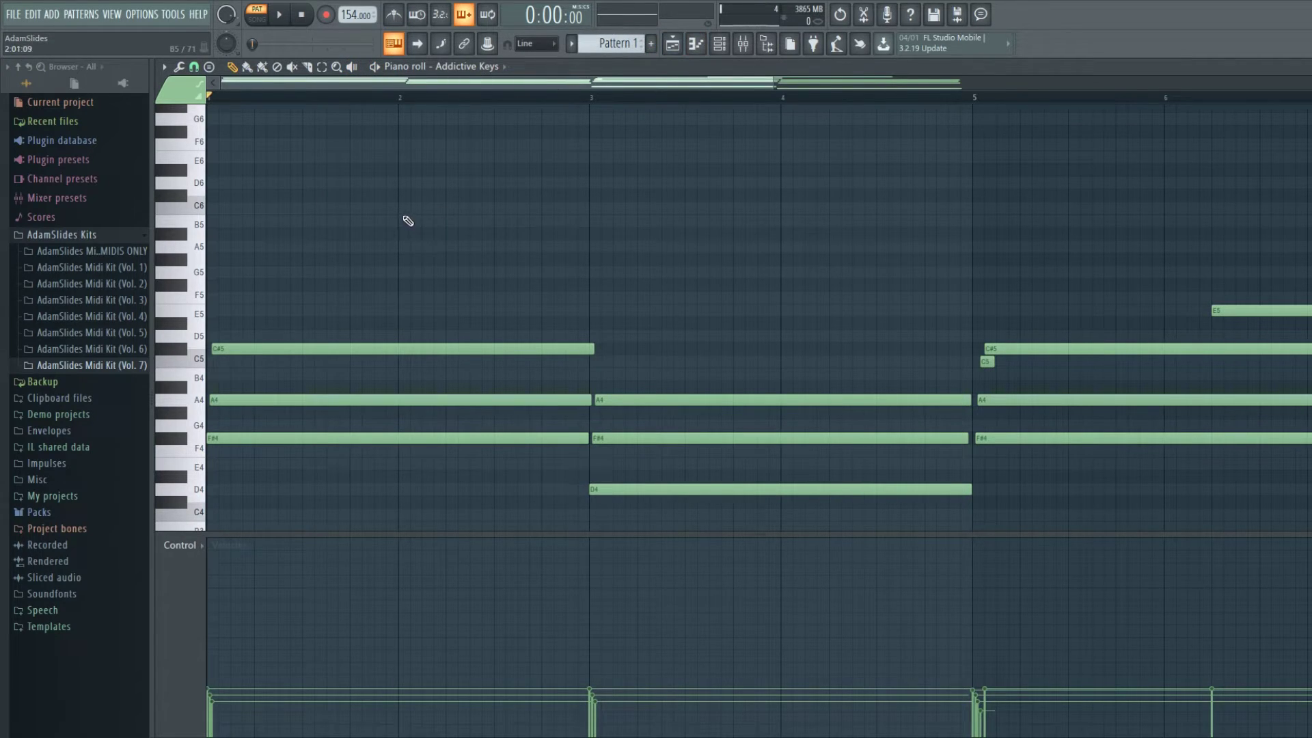
pyautogui.click(309, 196)
pyautogui.click(331, 207)
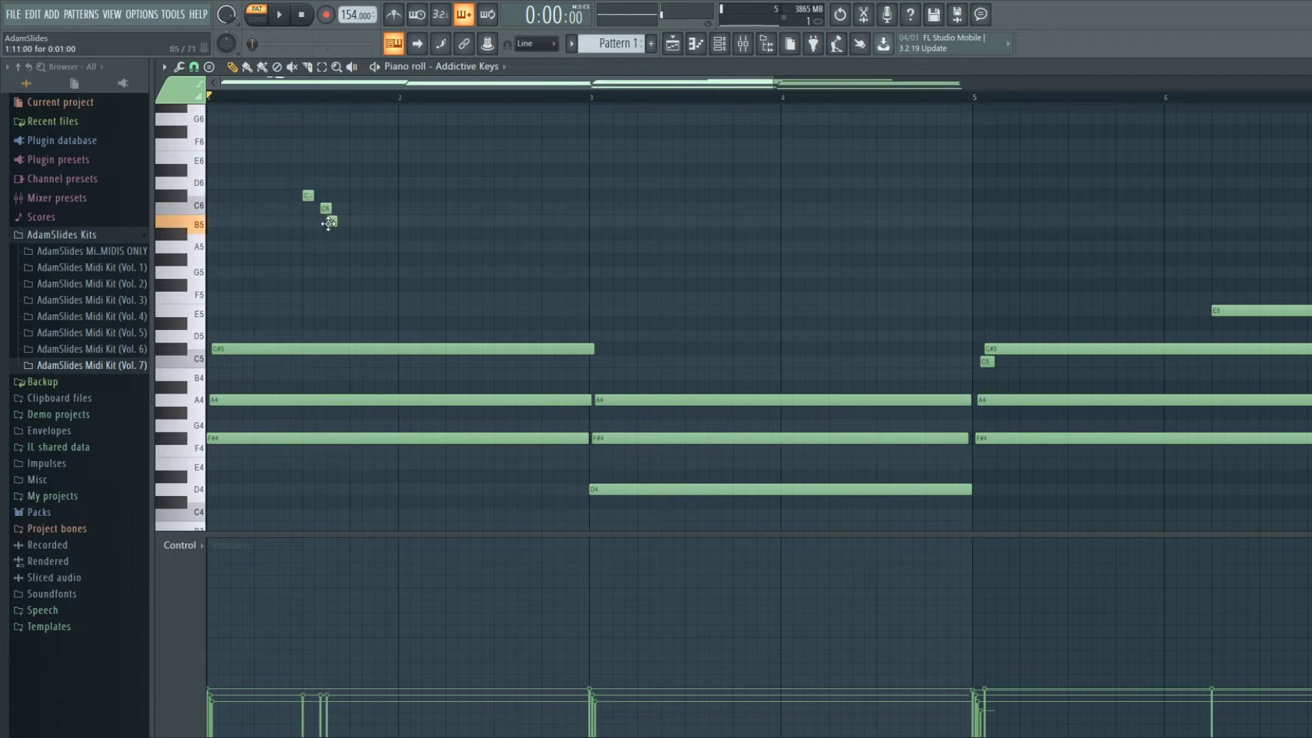
pyautogui.click(355, 221)
pyautogui.moveTo(318, 196); pyautogui.dragTo(326, 196)
pyautogui.moveTo(336, 208); pyautogui.dragTo(349, 208)
pyautogui.press('space')
pyautogui.moveTo(360, 222)
pyautogui.mouseDown()
pyautogui.moveTo(428, 221)
pyautogui.moveTo(355, 212)
pyautogui.mouseUp()
pyautogui.press('space')
# Step: Continue the top melody through bar 2 with A5, a short C6, C#6 and B5, and play it
pyautogui.scroll(-2, 409, 239)
pyautogui.click(328, 247)
pyautogui.click(353, 208)
pyautogui.press('space')
pyautogui.click(376, 209)
pyautogui.moveTo(400, 197); pyautogui.dragTo(384, 222)
pyautogui.press('space')
pyautogui.press('space')
pyautogui.press('space')
# Step: Add a short E6, an F#6 and an E6 in the second half of bar 4 and play the pattern
pyautogui.click(493, 129)
pyautogui.click(517, 157)
pyautogui.click(495, 160)
pyautogui.press('space')
pyautogui.moveTo(513, 160); pyautogui.dragTo(551, 131)
pyautogui.press('space')
pyautogui.press('space')
pyautogui.press('space')
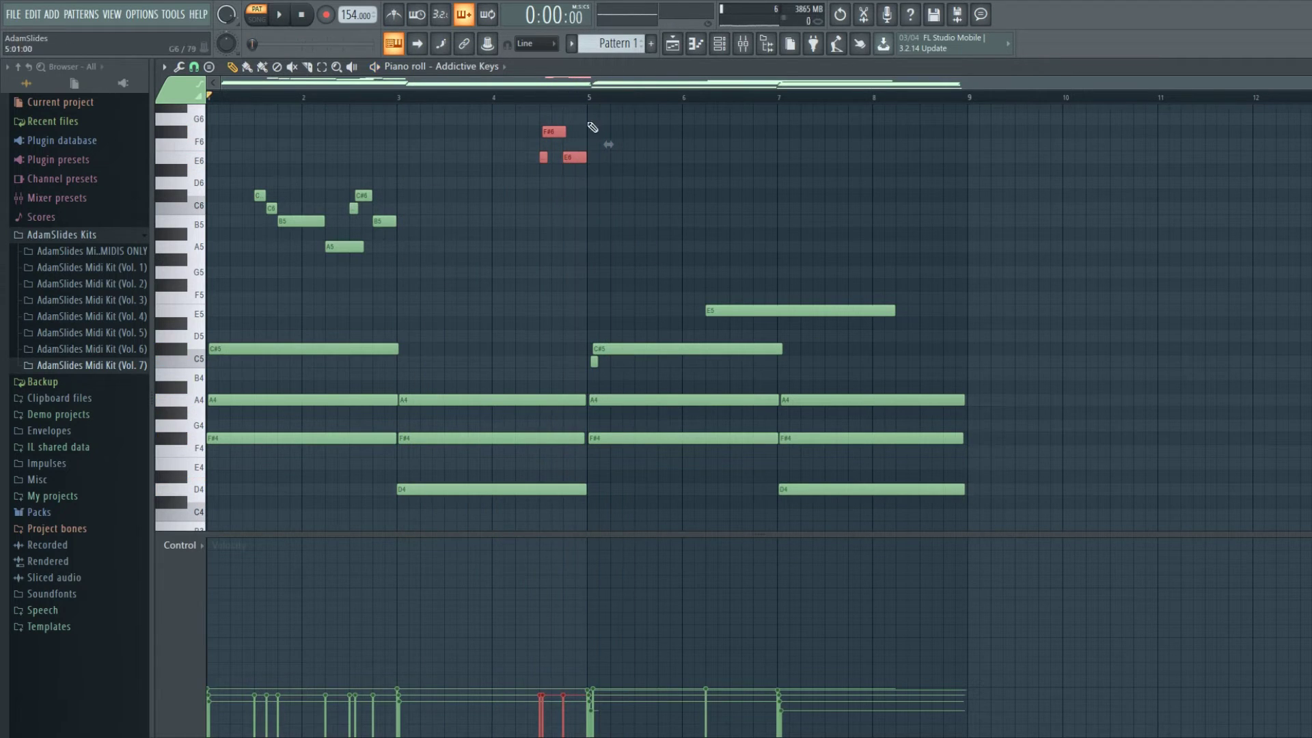
# Step: Duplicate the high melody notes of bars 1 to 4 into bars 5 to 8 and play the pattern
pyautogui.moveTo(595, 268); pyautogui.dragTo(239, 81)
pyautogui.hotkey('ctrl', 'b')
pyautogui.press('space')
pyautogui.hotkey('shift', 'Right')
pyautogui.hotkey('shift', 'Right')
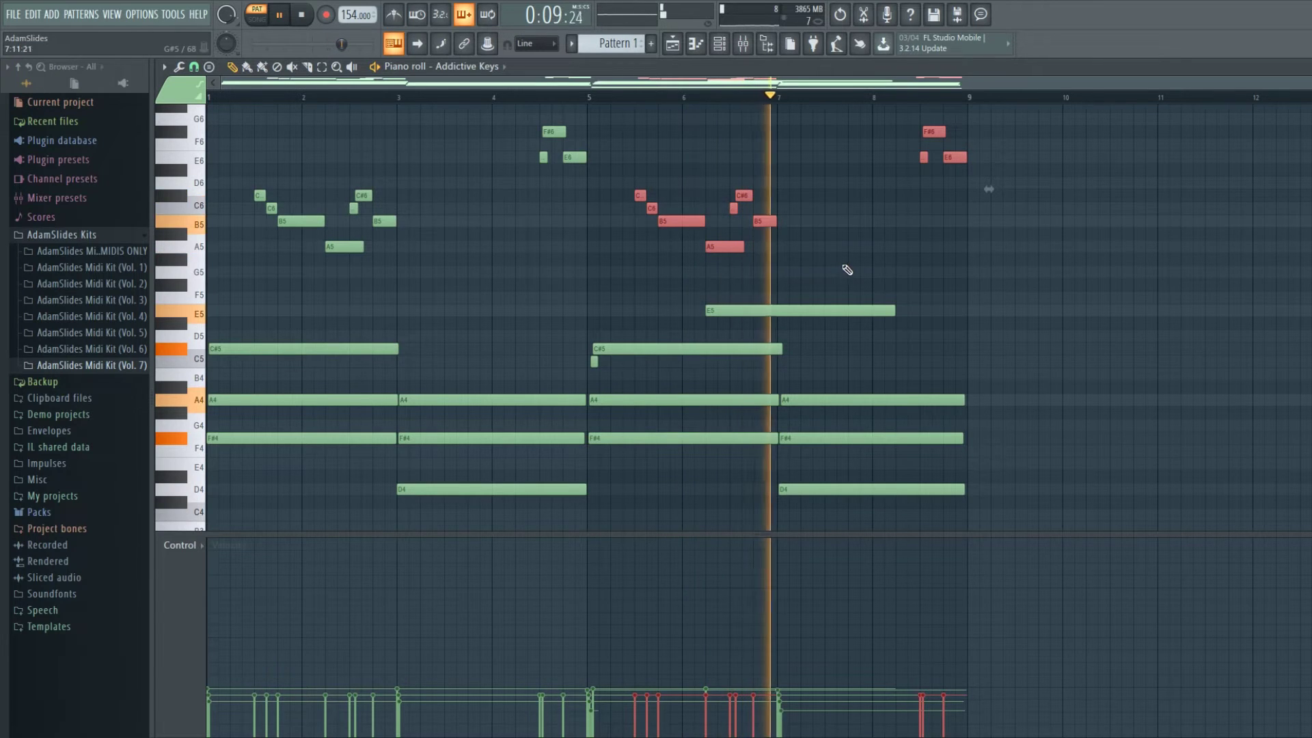
pyautogui.press('space')
# Step: Shorten the C#5 to end just before bar 7, add a nearly two-bar D5 at bar 7 and play the pattern
pyautogui.click(772, 310)
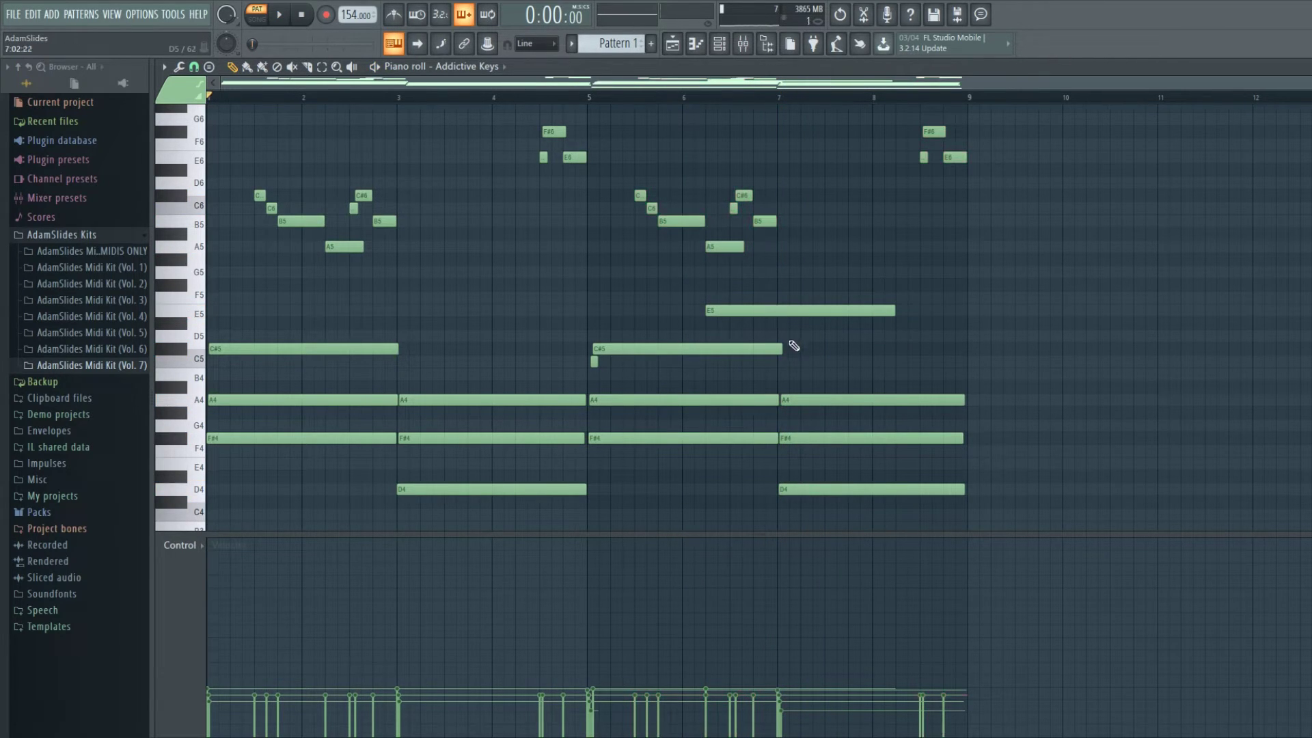
pyautogui.moveTo(784, 356); pyautogui.dragTo(780, 346)
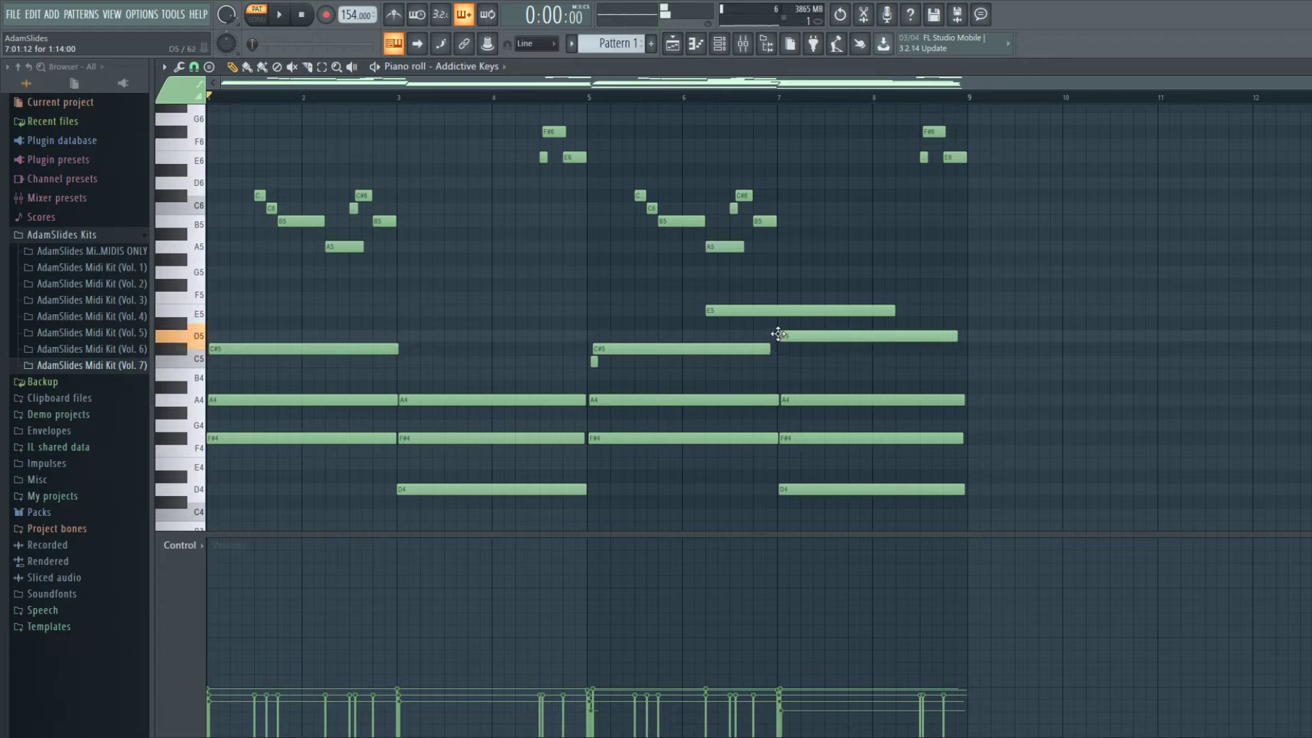
pyautogui.press('space')
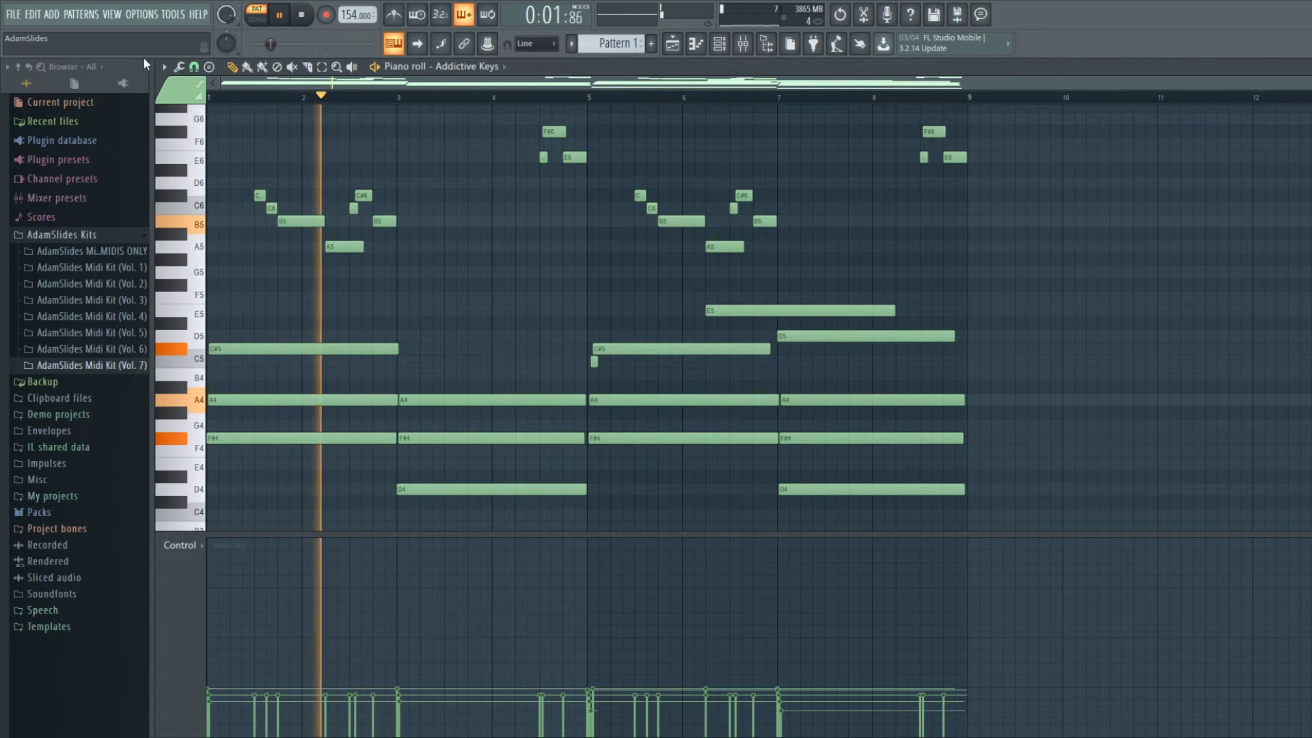
pyautogui.scroll(-4, 697, 272)
pyautogui.scroll(5, 690, 277)
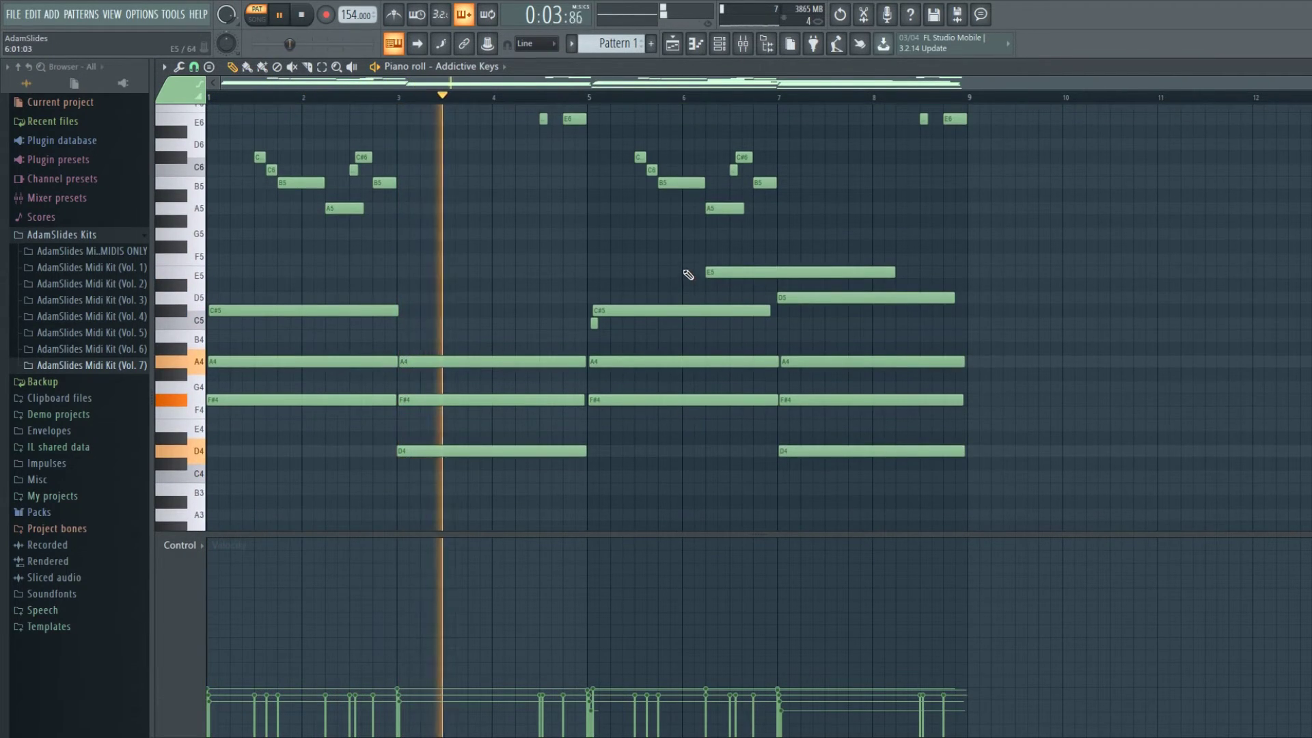
pyautogui.scroll(4, 686, 277)
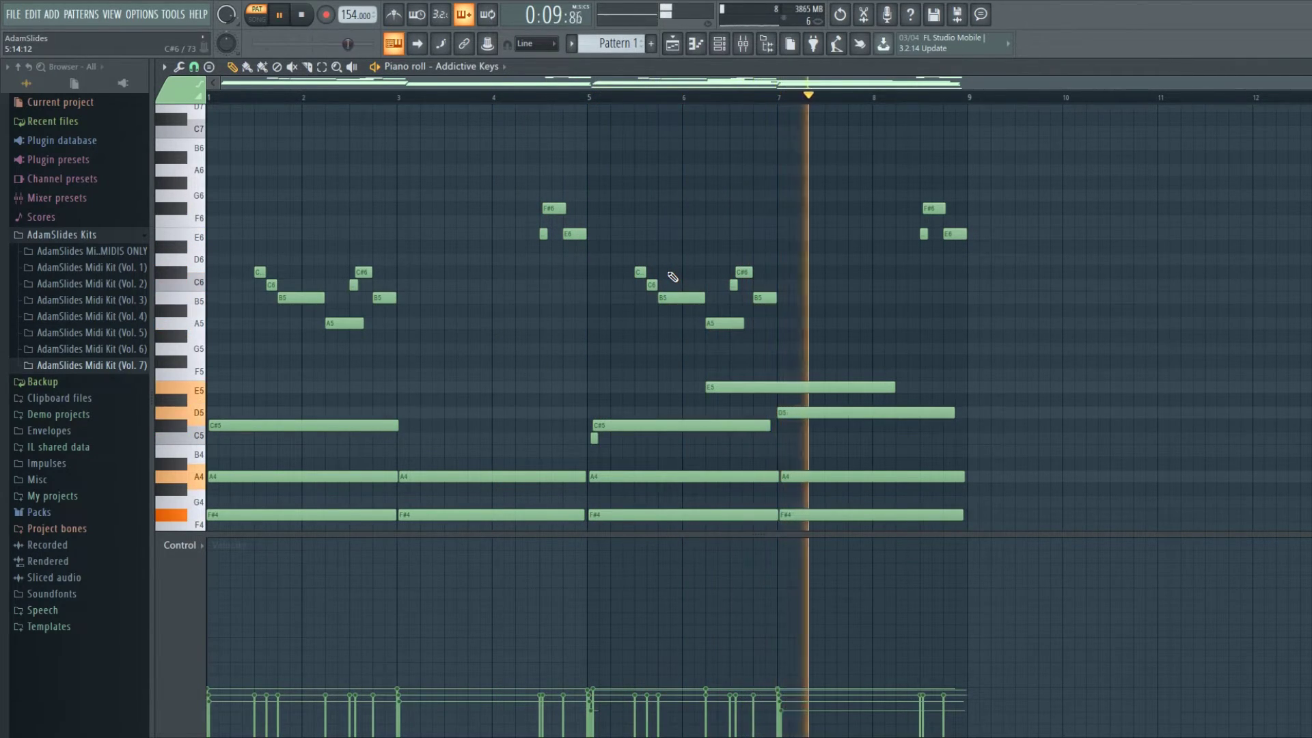
pyautogui.press('space')
# Step: Add a short C#5 at the end of bar 8 and shorten the E5 to end just before bar 7
pyautogui.click(937, 425)
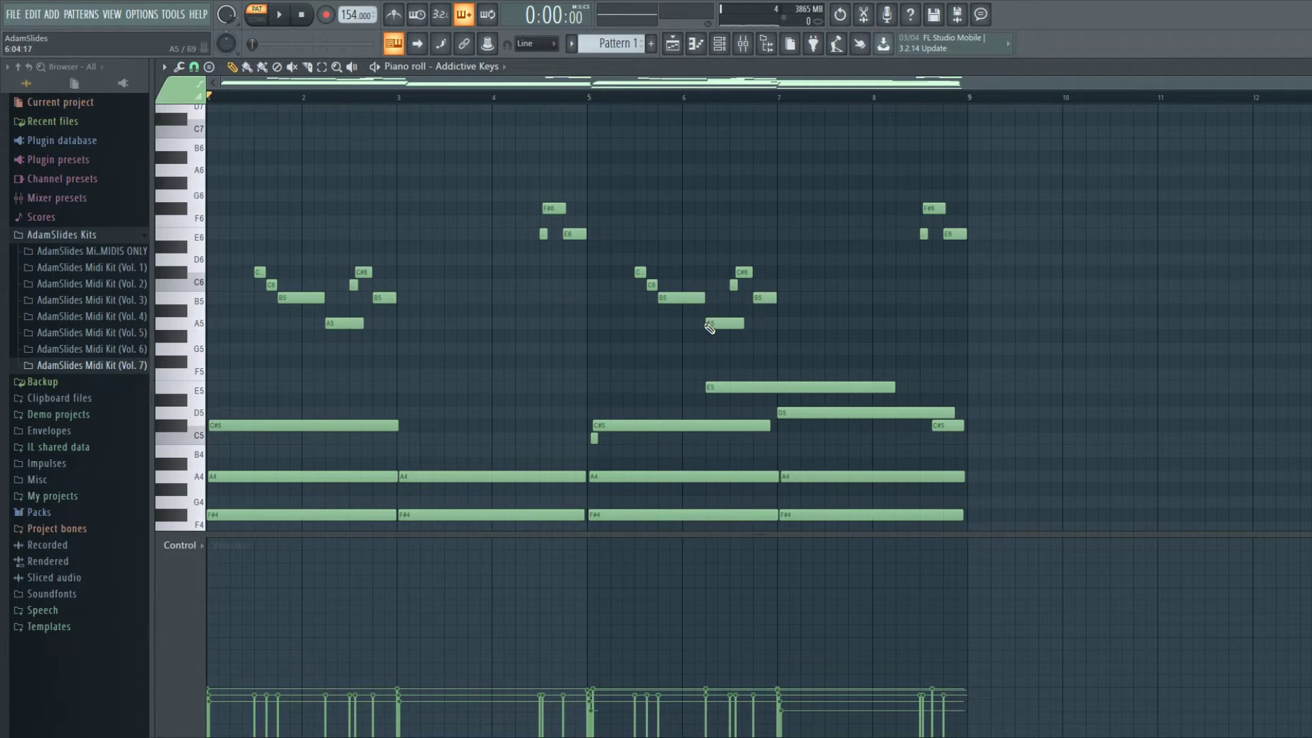
pyautogui.scroll(-3, 717, 328)
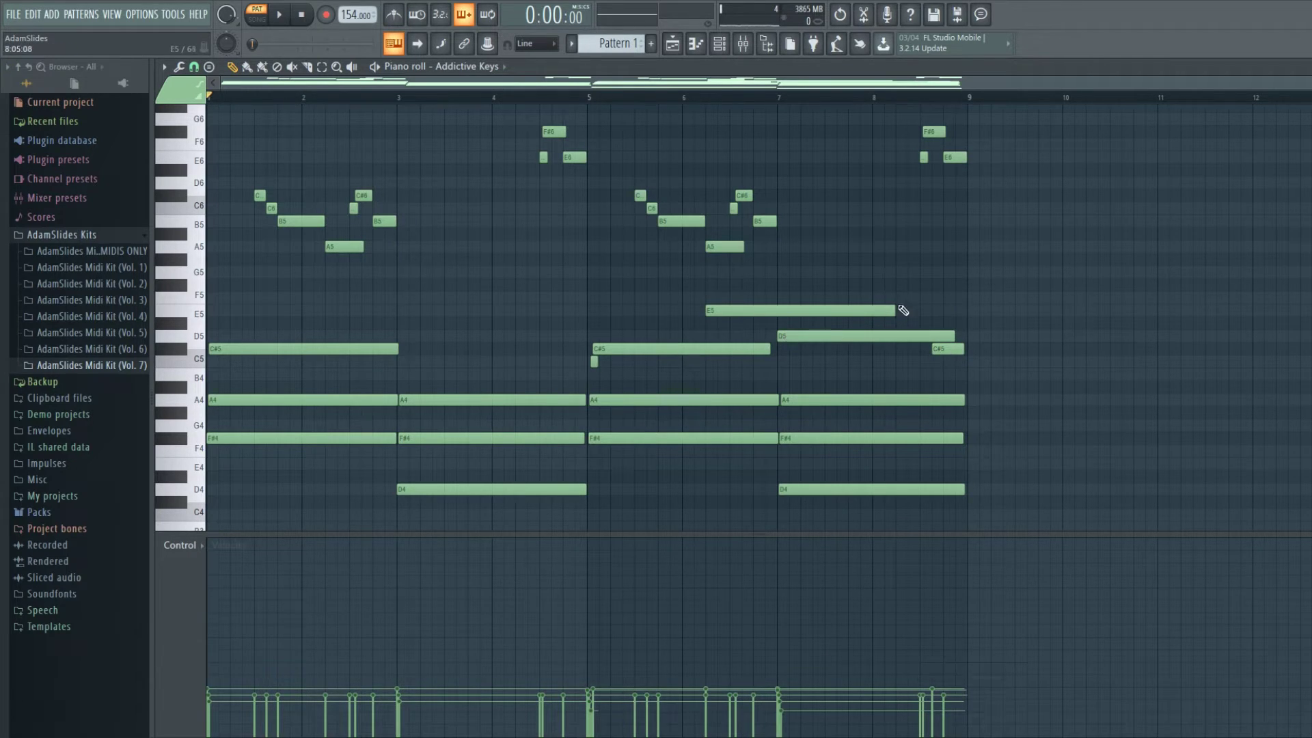
pyautogui.moveTo(892, 308); pyautogui.dragTo(766, 317)
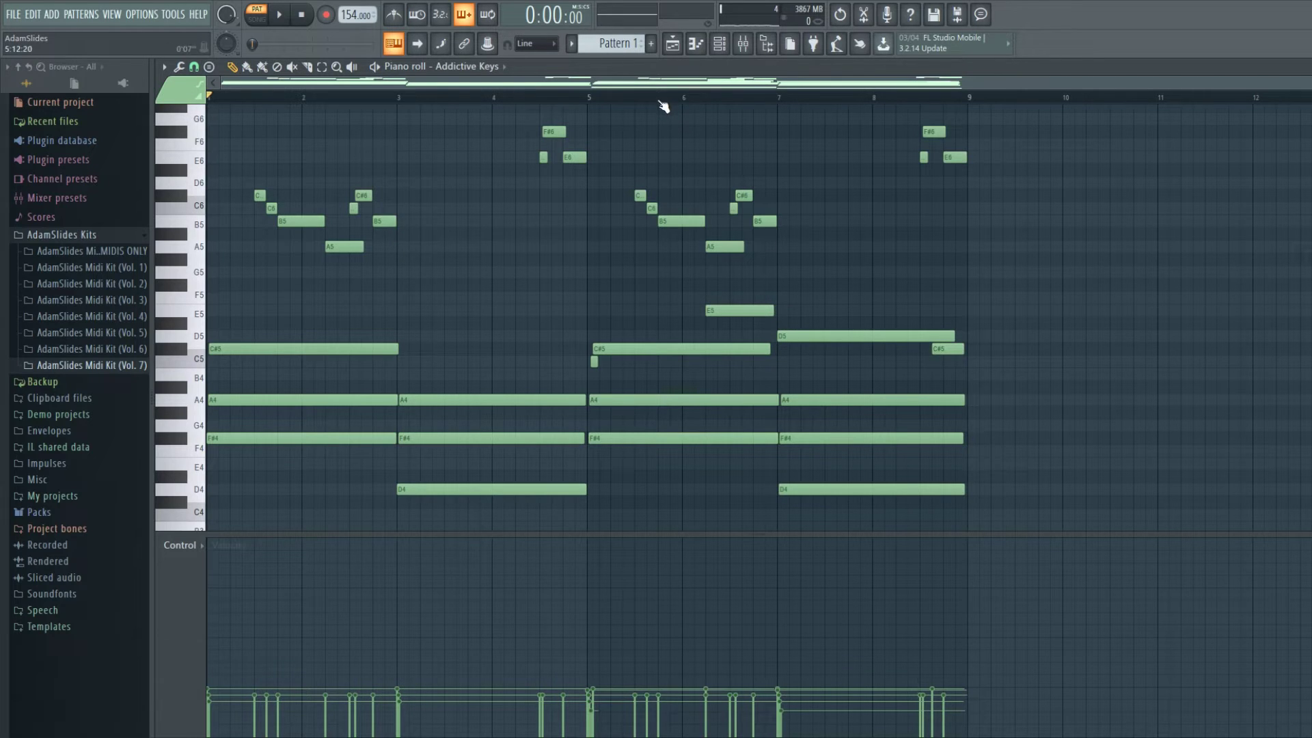
pyautogui.click(673, 44)
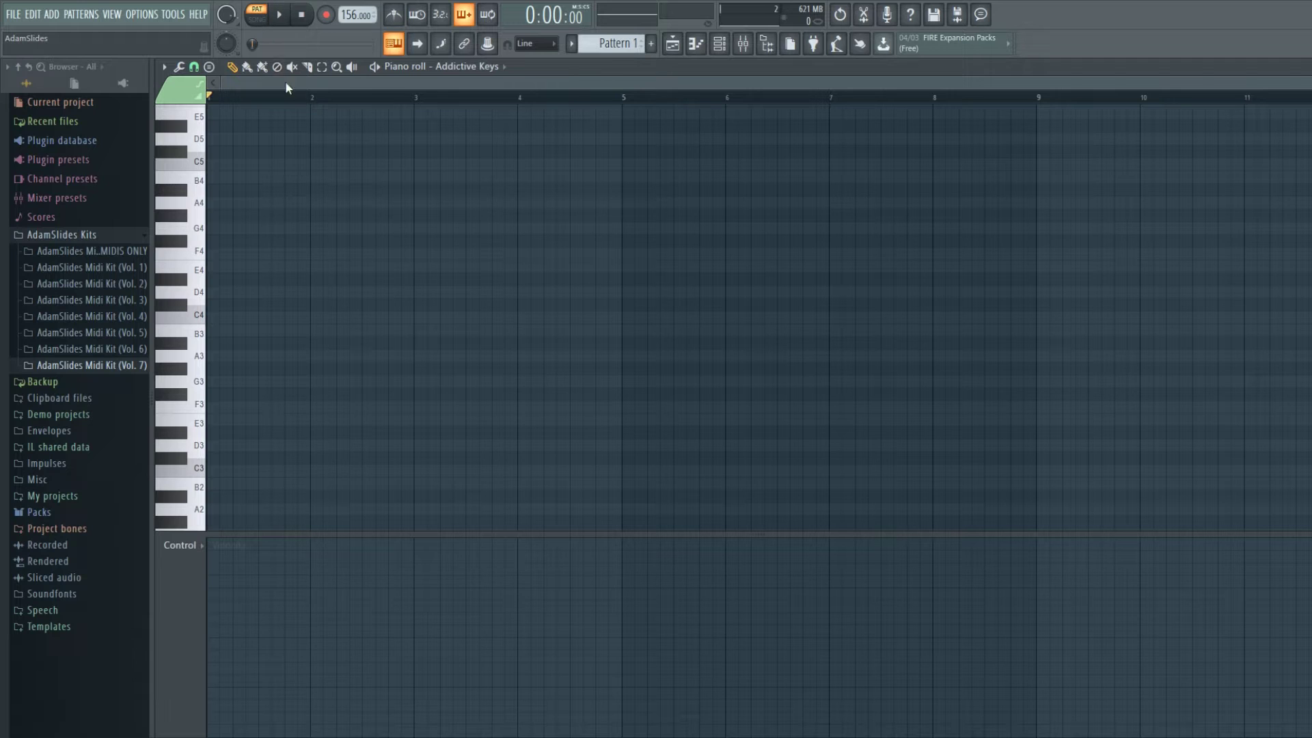
pyautogui.scroll(5, 220, 101)
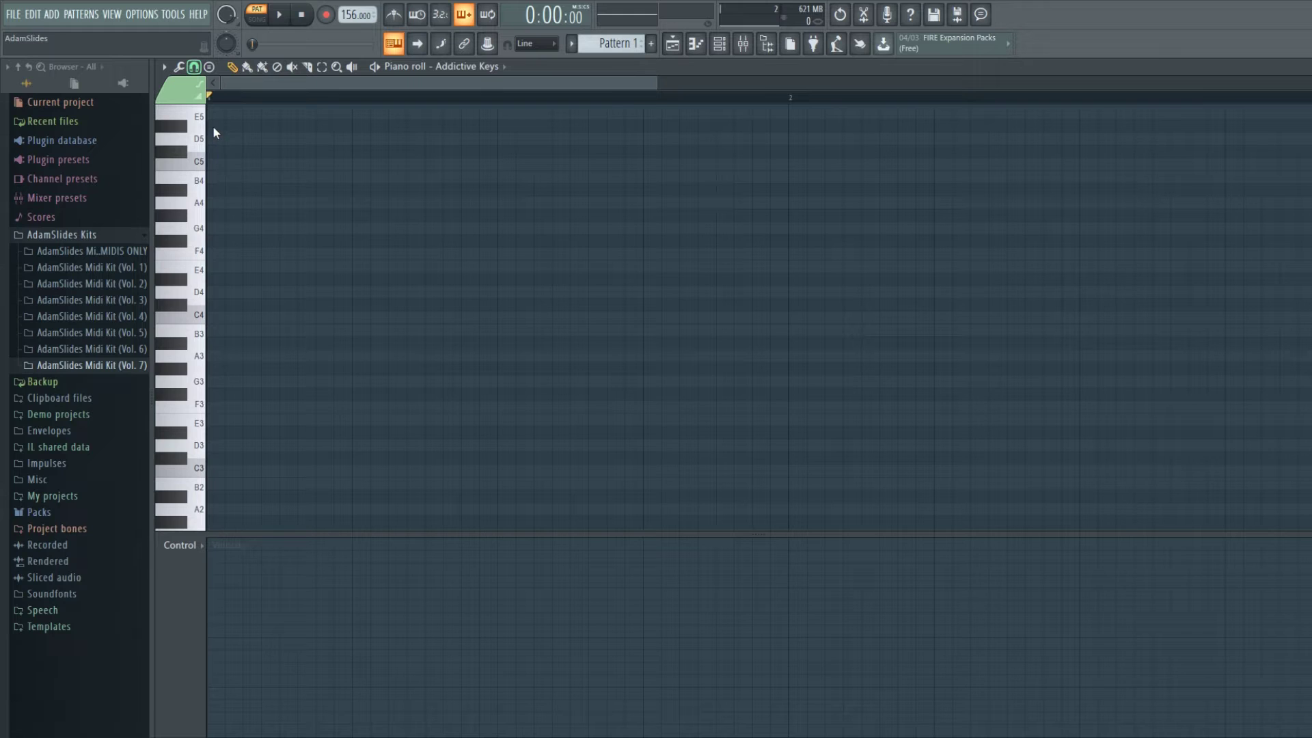
pyautogui.click(207, 101)
pyautogui.click(196, 67)
pyautogui.click(208, 229)
pyautogui.moveTo(246, 305); pyautogui.dragTo(210, 304)
pyautogui.click(210, 356)
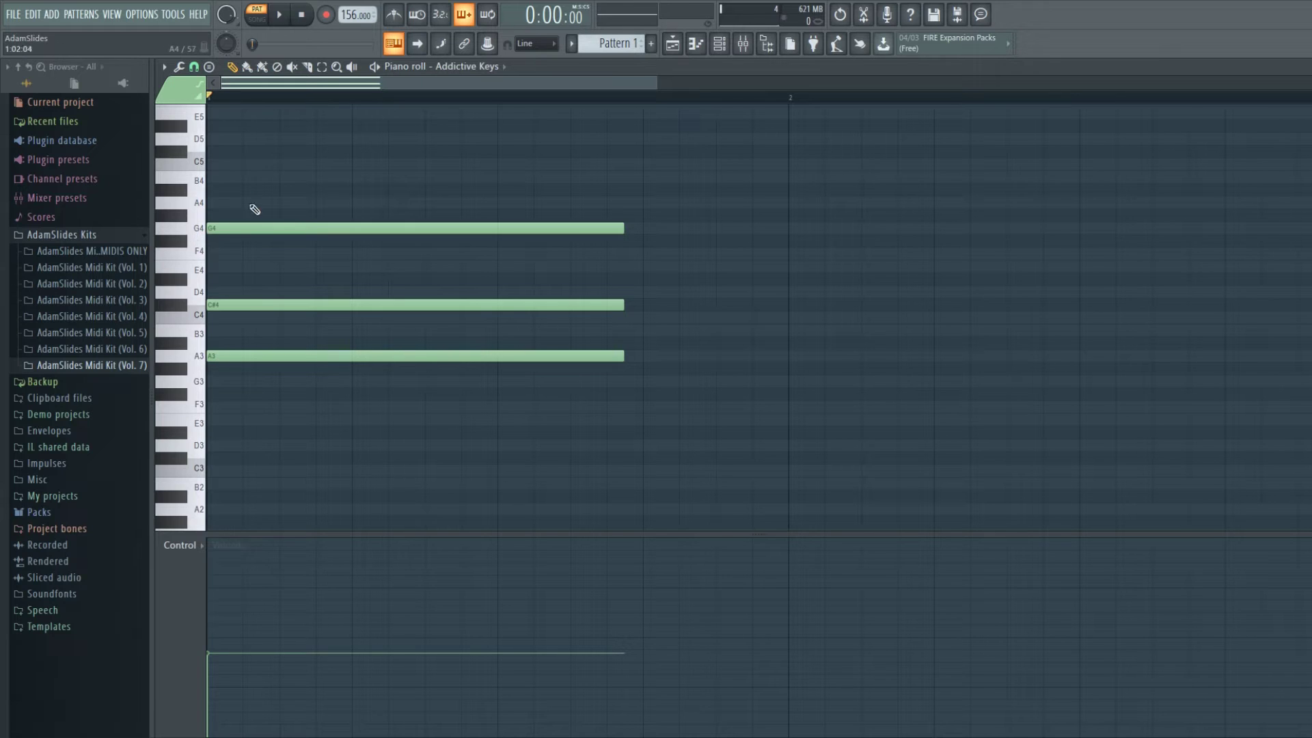
pyautogui.rightClick(304, 228)
pyautogui.rightClick(306, 305)
pyautogui.rightClick(306, 355)
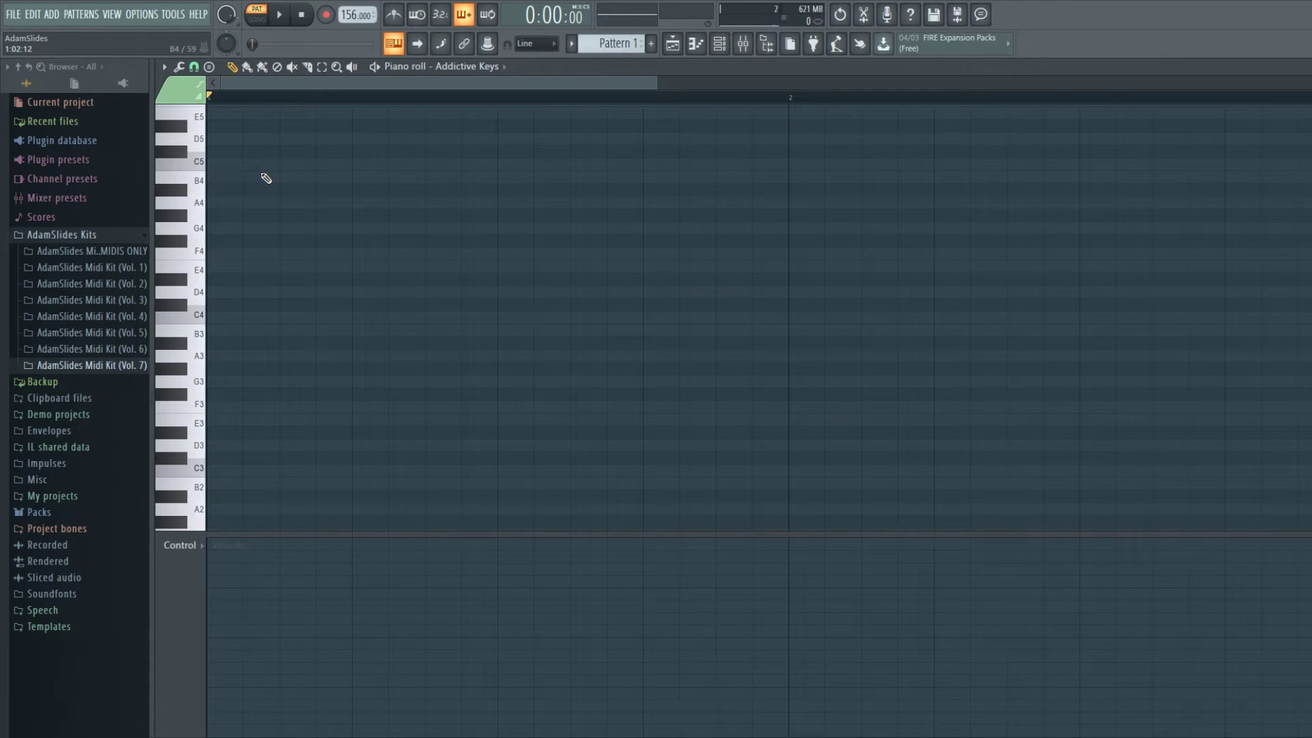
# Step: Add a rising bass line of D3, E3 and F#3, with the F#3 starting at bar 3, and play it
pyautogui.moveTo(656, 89); pyautogui.dragTo(988, 89)
pyautogui.scroll(3, 423, 234)
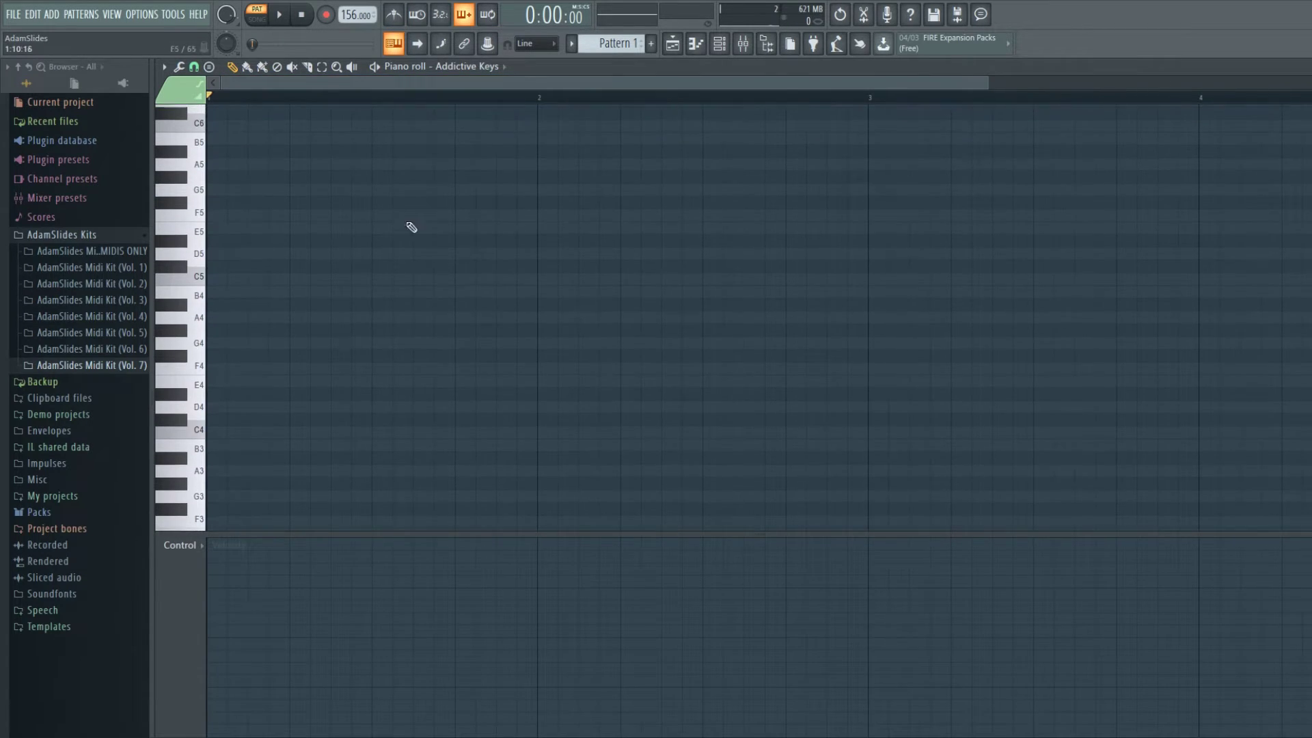
pyautogui.scroll(-2, 245, 103)
pyautogui.scroll(-3, 332, 297)
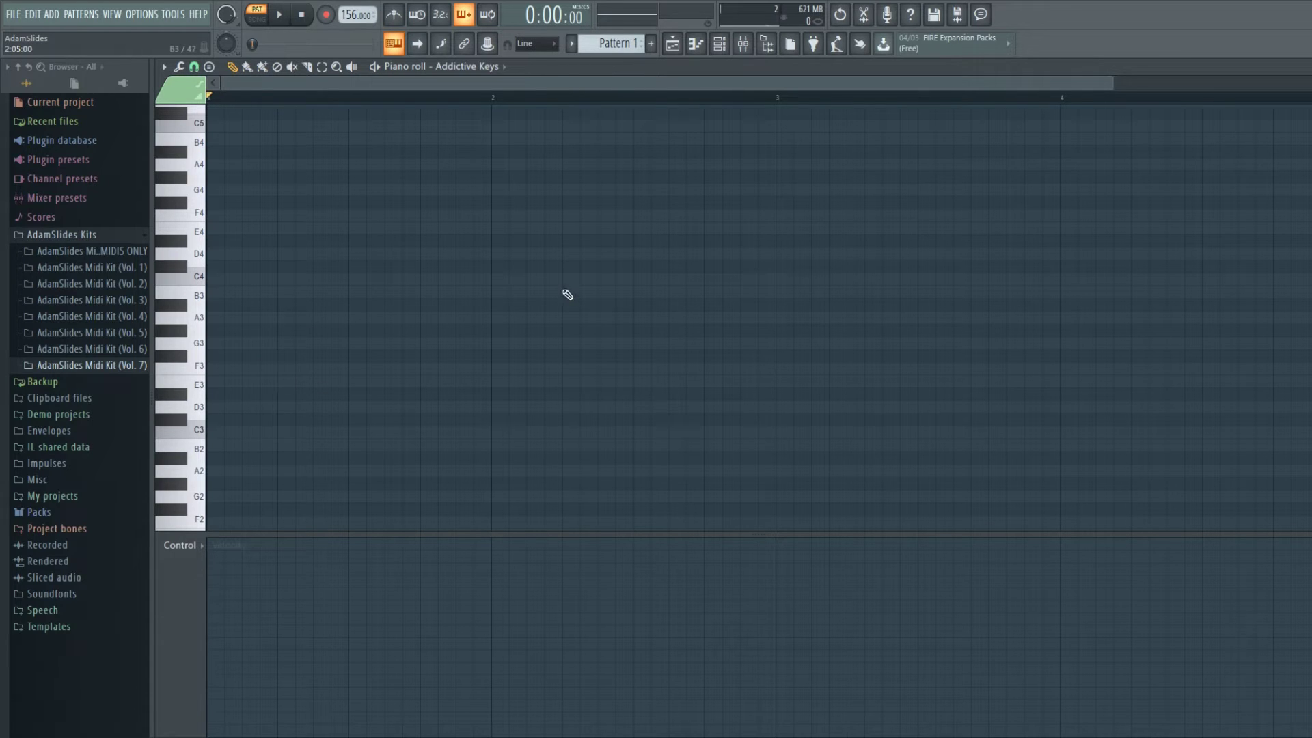
pyautogui.click(215, 408)
pyautogui.moveTo(404, 412); pyautogui.dragTo(375, 409)
pyautogui.scroll(3, 446, 97)
pyautogui.click(372, 420)
pyautogui.rightClick(403, 421)
pyautogui.click(394, 381)
pyautogui.click(573, 356)
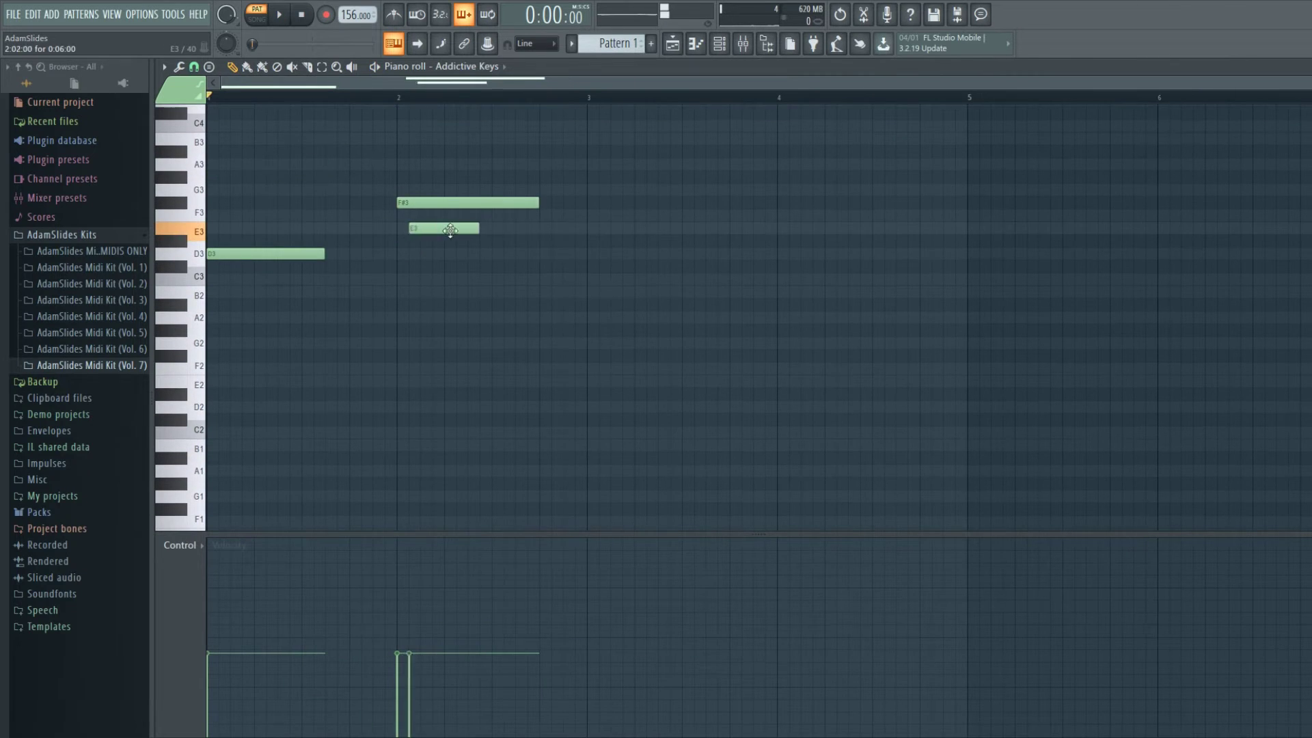
pyautogui.press('space')
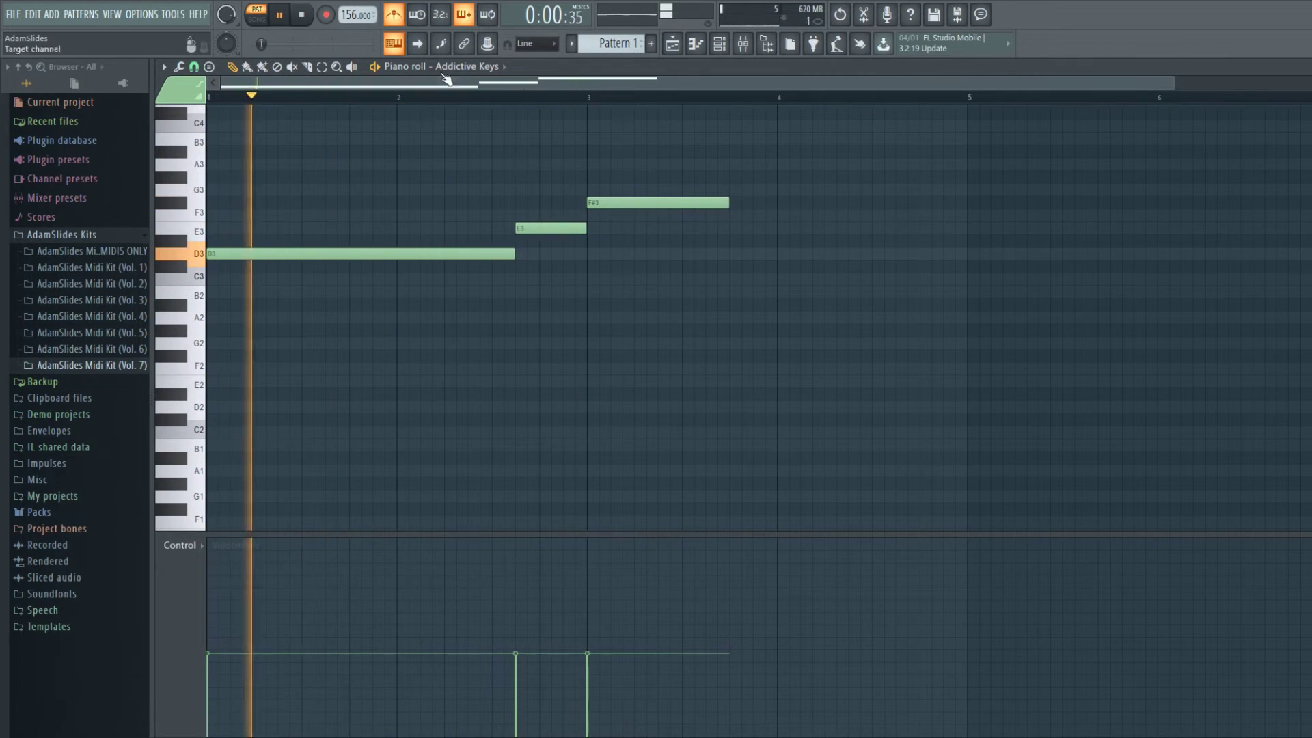
# Step: Retime the bass so D3 at bar 1 and F#3 at bar 3 last about 1.25 bars, each followed by an E3 filling the next bar
pyautogui.moveTo(512, 253); pyautogui.dragTo(442, 253)
pyautogui.moveTo(518, 228); pyautogui.dragTo(449, 228)
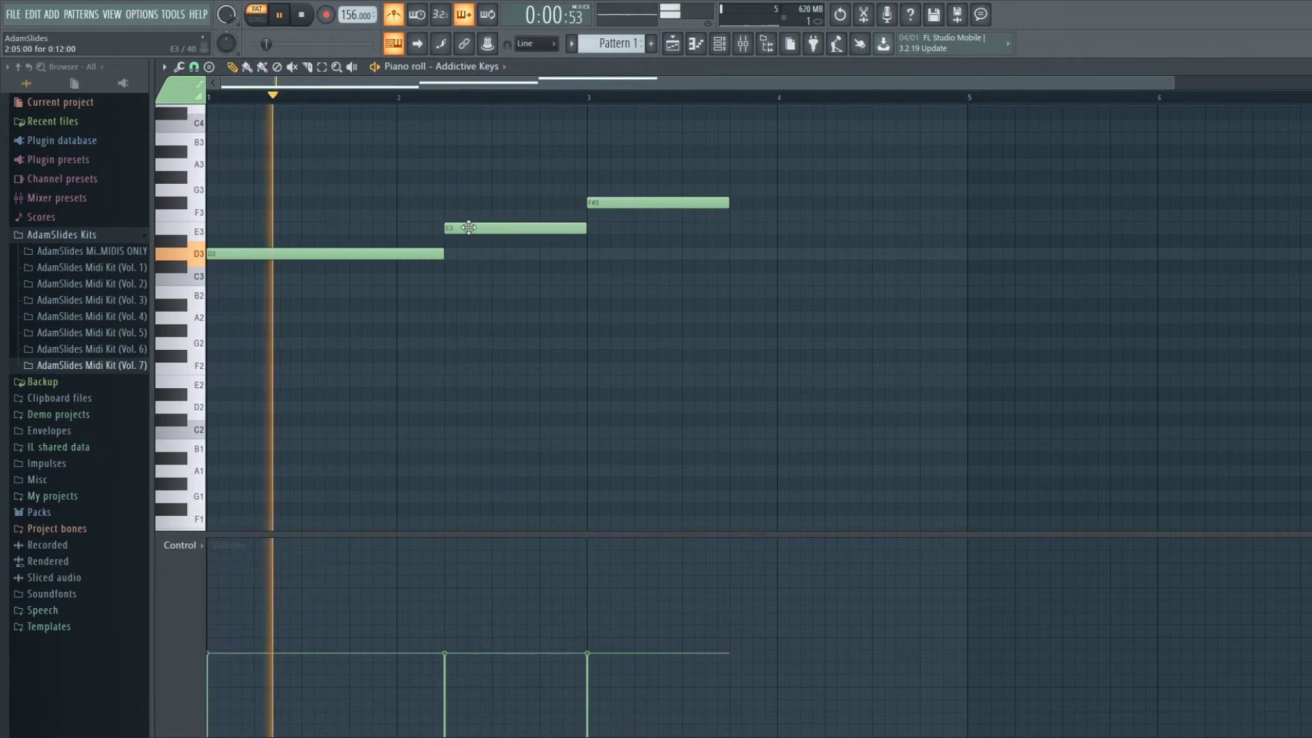
pyautogui.moveTo(726, 203); pyautogui.dragTo(820, 209)
pyautogui.click(828, 229)
pyautogui.moveTo(1060, 230); pyautogui.dragTo(962, 233)
# Step: Duplicate the four-bar bass line into bars 5 to 8 and turn the metronome off
pyautogui.scroll(-3, 854, 249)
pyautogui.hotkey('ctrl', 'b')
pyautogui.click(394, 15)
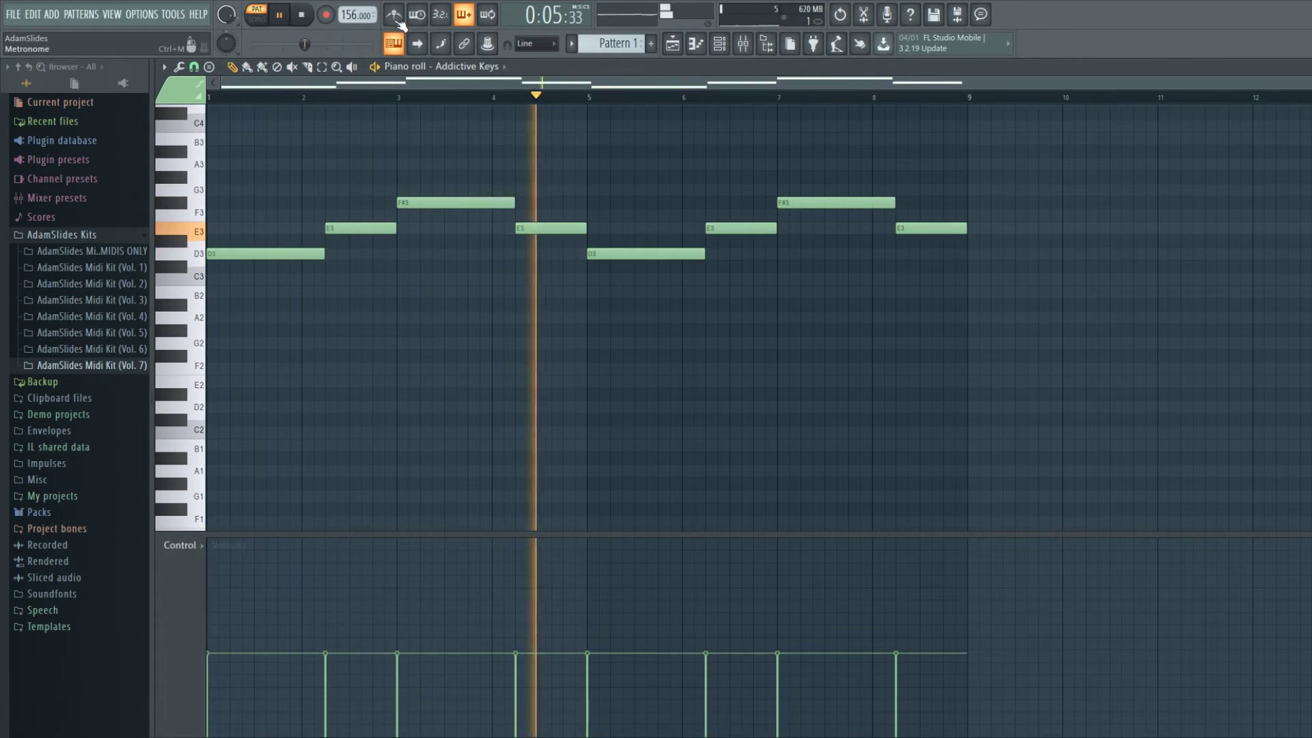
# Step: Replace the F#3 at bar 7 with B2 and the E3 in bar 8 with C3, and play the bass line
pyautogui.rightClick(835, 203)
pyautogui.click(785, 266)
pyautogui.press('space')
pyautogui.press('space')
pyautogui.scroll(1, 624, 133)
pyautogui.click(591, 99)
pyautogui.moveTo(786, 272); pyautogui.dragTo(897, 285)
pyautogui.press('space')
pyautogui.click(897, 298)
pyautogui.moveTo(840, 324); pyautogui.dragTo(840, 298)
pyautogui.rightClick(936, 235)
pyautogui.press('space')
pyautogui.moveTo(1012, 285); pyautogui.dragTo(958, 287)
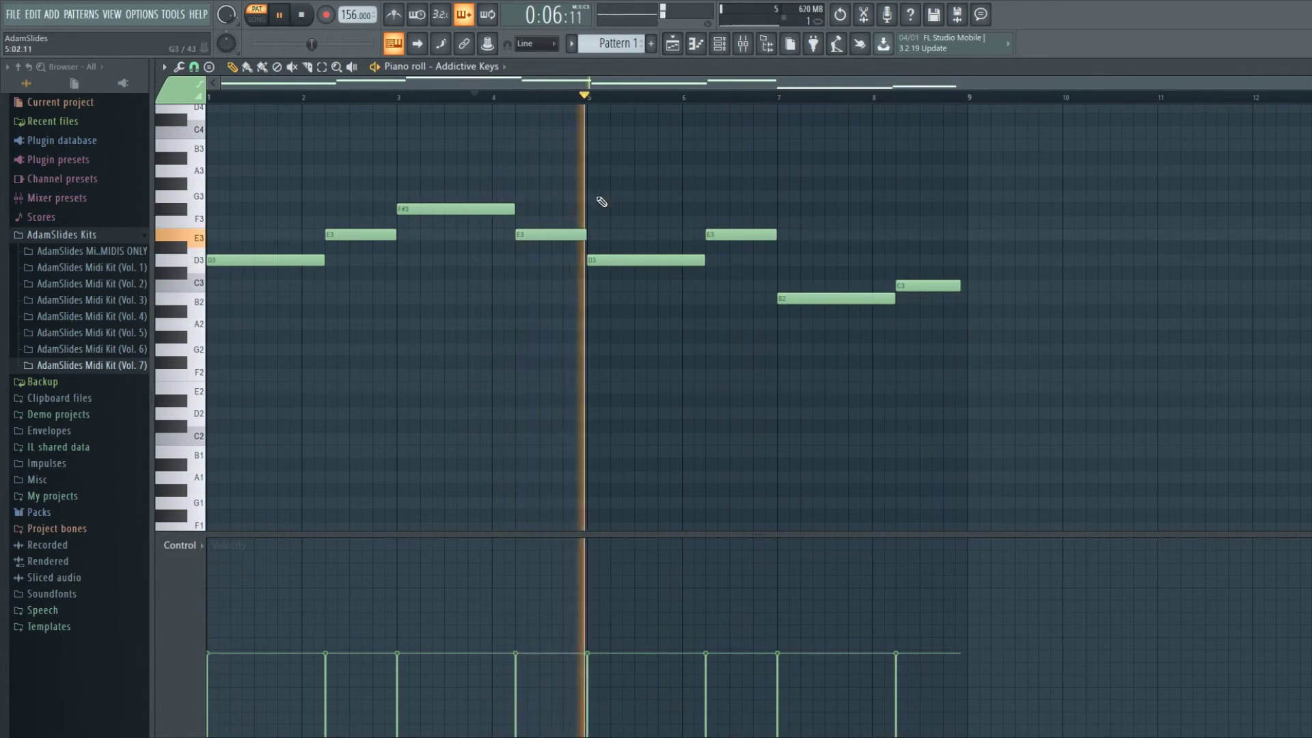
# Step: Raise the B2 note at bar 7 to F#3 and play the bass line
pyautogui.moveTo(790, 297); pyautogui.dragTo(806, 209)
pyautogui.press('space')
pyautogui.press('space')
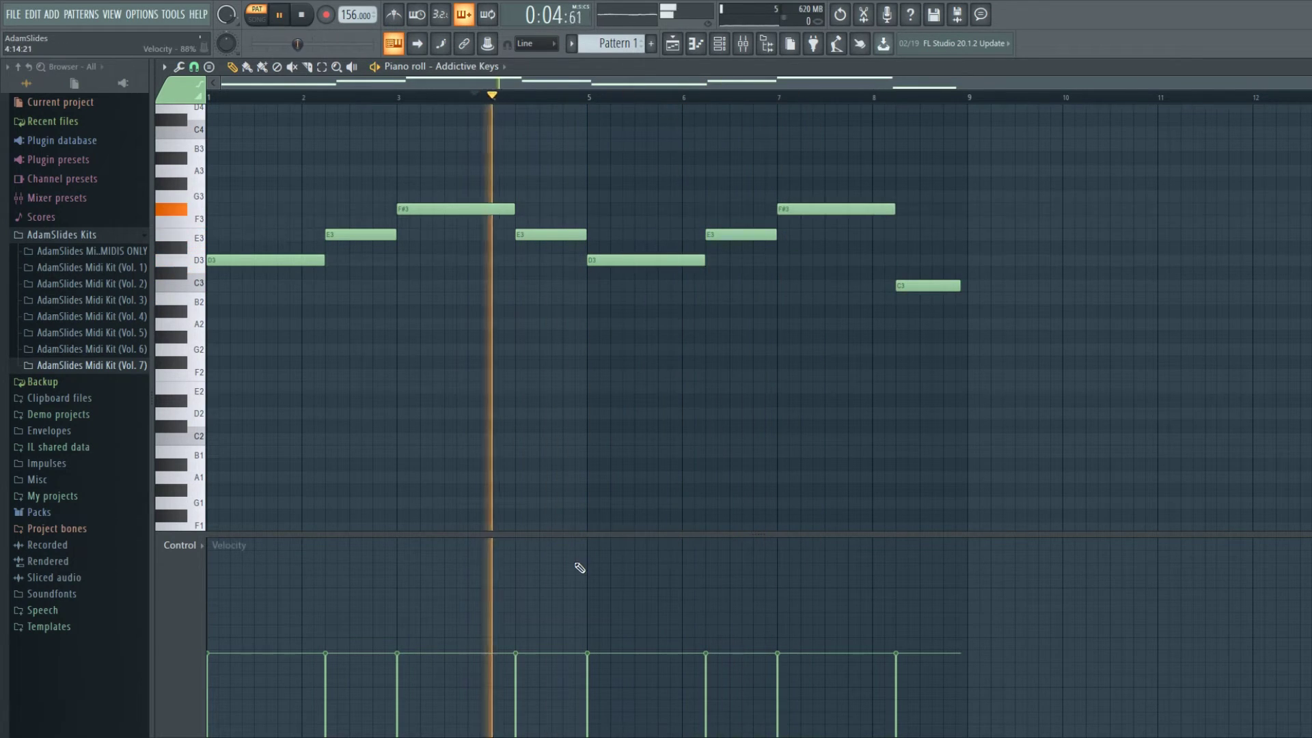
pyautogui.press('space')
pyautogui.press('space')
# Step: Raise the last bass note to C#3, extend it to the end of bar 8 and play the line
pyautogui.moveTo(941, 286); pyautogui.dragTo(964, 273)
pyautogui.click(990, 208)
pyautogui.rightClick(990, 208)
pyautogui.press('space')
pyautogui.press('space')
pyautogui.scroll(3, 581, 382)
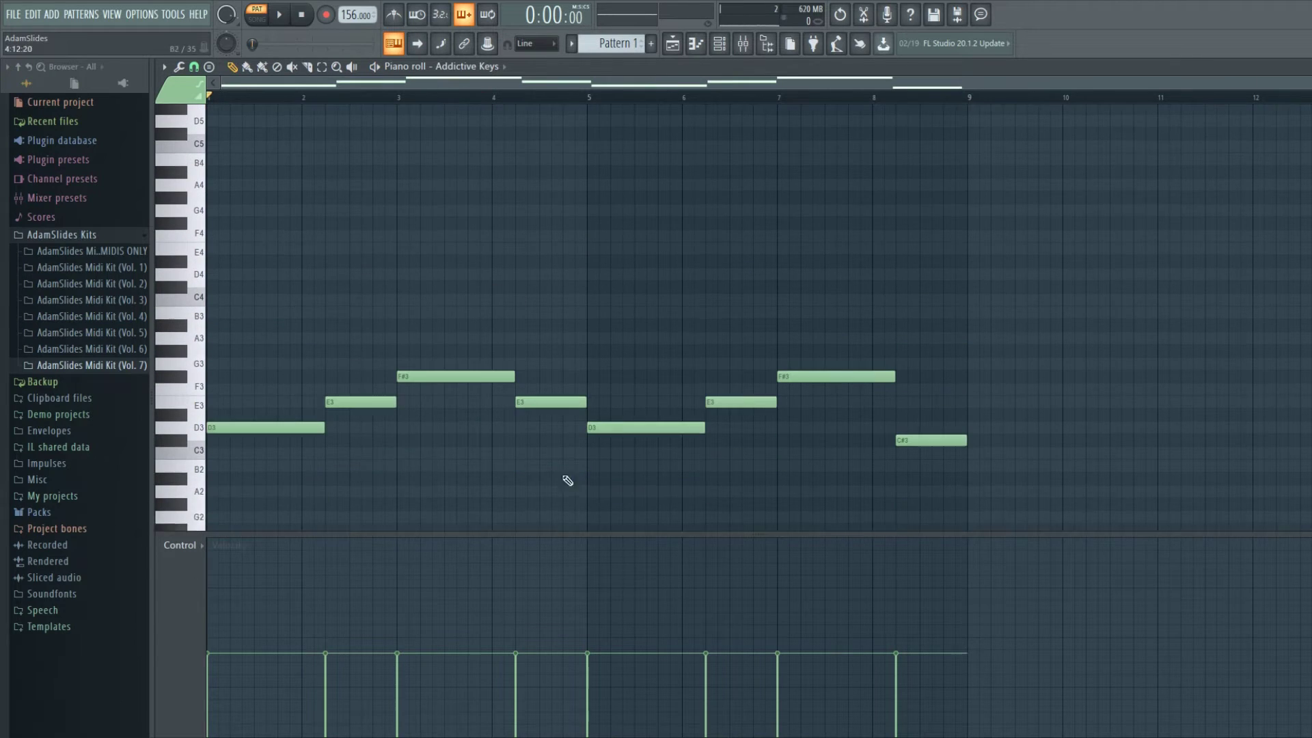
# Step: Build a chord of D5, F#5 and A5 above the first bass note, matching that note's length
pyautogui.scroll(-1, 694, 460)
pyautogui.moveTo(239, 219); pyautogui.dragTo(345, 217)
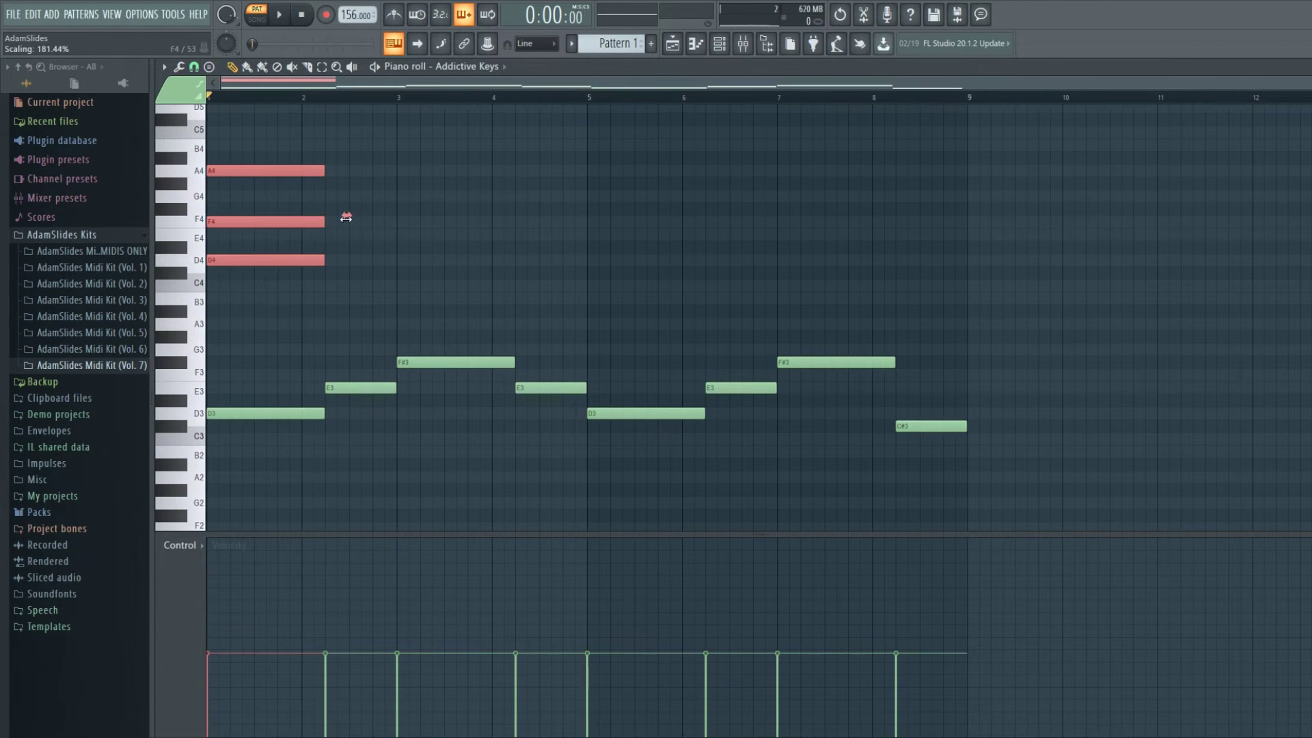
pyautogui.hotkey('ctrl', 'Up')
pyautogui.scroll(6, 294, 328)
pyautogui.moveTo(304, 301); pyautogui.dragTo(304, 287)
pyautogui.scroll(-3, 321, 259)
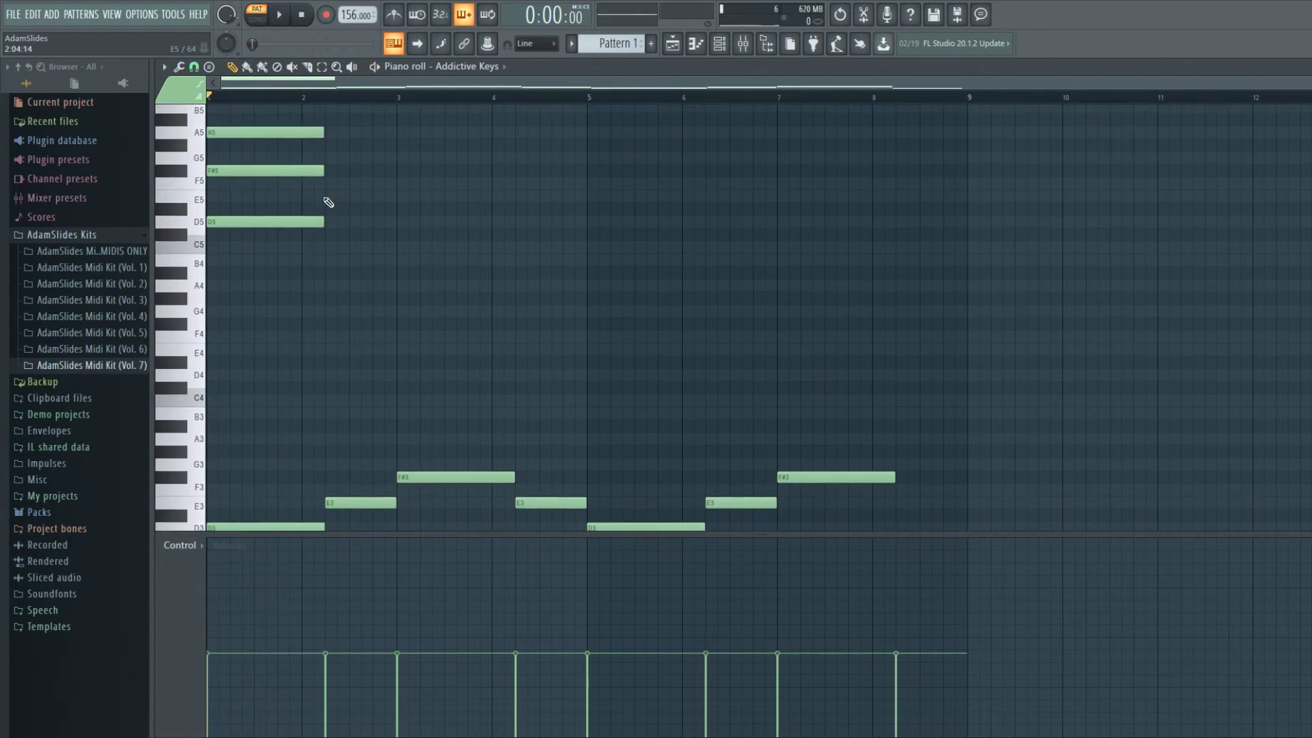
# Step: Add a chord of E5, G#5 and B5 above the second bass note and play it
pyautogui.click(331, 197)
pyautogui.click(333, 158)
pyautogui.click(338, 147)
pyautogui.press('space')
pyautogui.moveTo(337, 196); pyautogui.dragTo(337, 183)
# Step: Add a chord of F#5, A5 and C#6 above the bass note starting at bar 3, matching its length
pyautogui.click(404, 120)
pyautogui.click(404, 209)
pyautogui.click(404, 171)
pyautogui.moveTo(441, 183); pyautogui.dragTo(395, 183)
pyautogui.scroll(1, 544, 272)
# Step: Add a chord of E5, G#5 and B5 above the fourth bass note and fit it to the end of bar 4
pyautogui.click(523, 222)
pyautogui.click(523, 261)
pyautogui.click(522, 310)
pyautogui.press('space')
pyautogui.moveTo(630, 222); pyautogui.dragTo(585, 222)
pyautogui.moveTo(631, 260); pyautogui.dragTo(584, 260)
pyautogui.moveTo(630, 311); pyautogui.dragTo(585, 311)
pyautogui.scroll(-4, 620, 319)
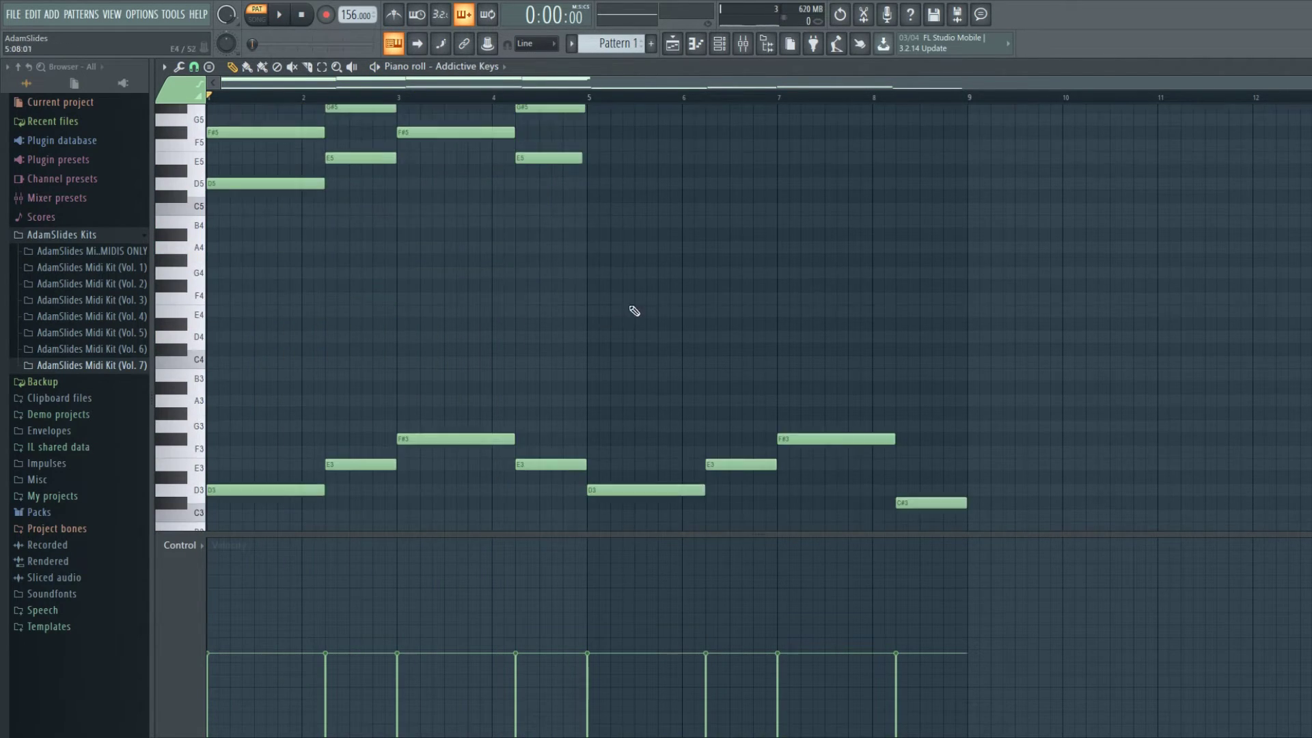
# Step: Replace bars 5 to 8 with a copy of the first four bars' chords and bass, and lower the last bass note to C#3
pyautogui.press('Delete')
pyautogui.scroll(5, 618, 319)
pyautogui.scroll(-4, 694, 102)
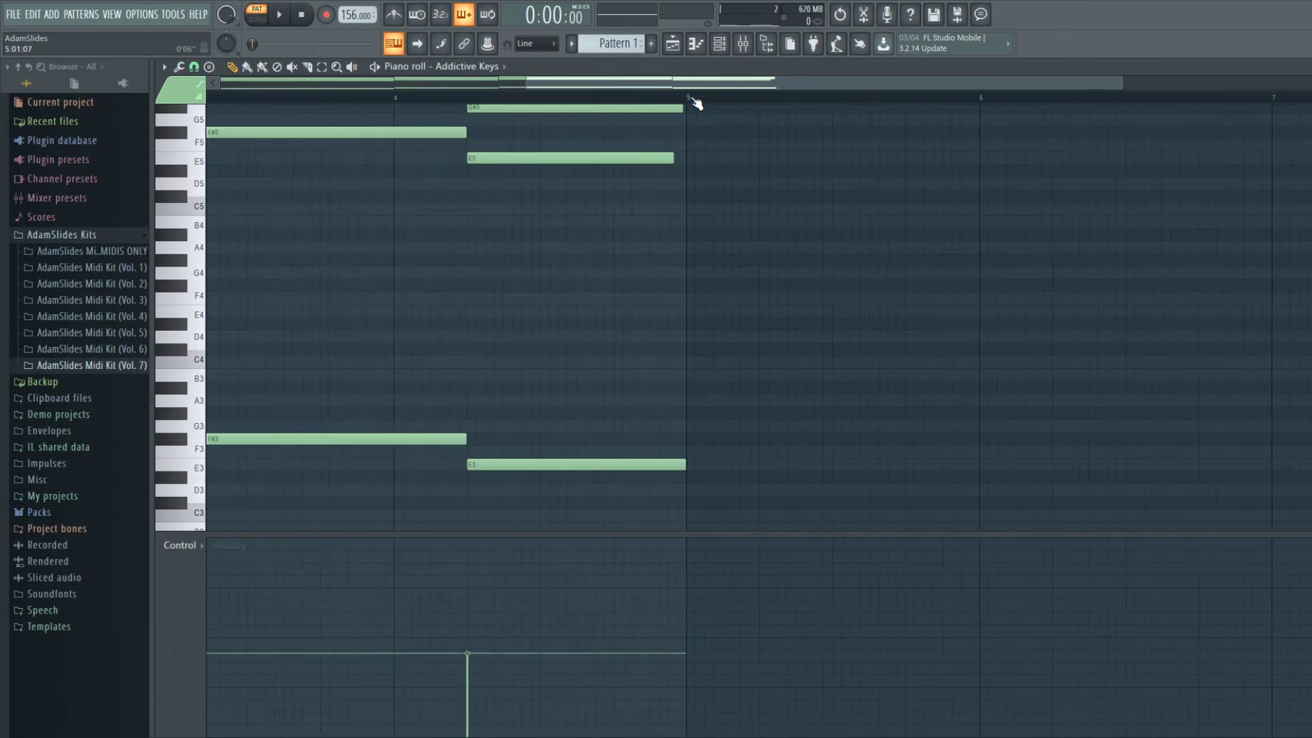
pyautogui.hotkey('ctrl', 'b')
pyautogui.moveTo(917, 464); pyautogui.dragTo(921, 509)
pyautogui.press('space')
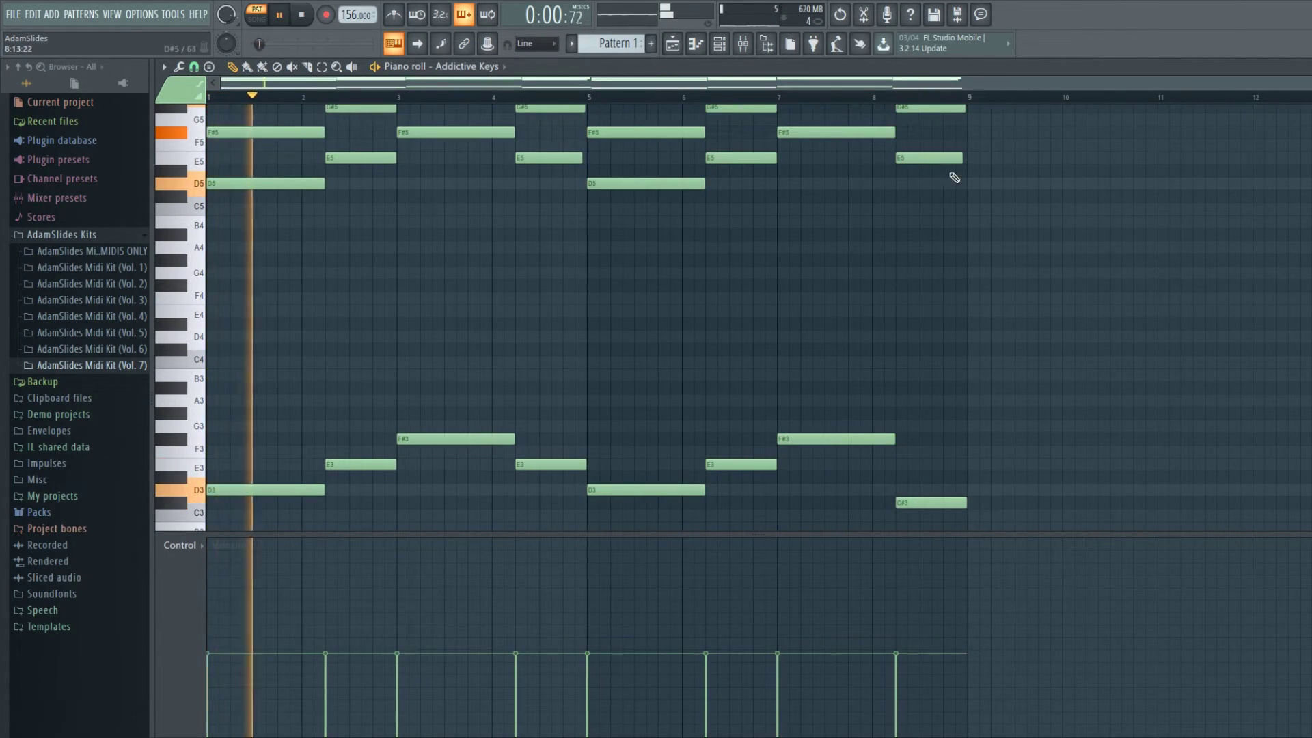
# Step: Change the last chord in bar 8 to C#5, E5 and G#5 and play the progression
pyautogui.scroll(3, 951, 175)
pyautogui.moveTo(908, 277); pyautogui.dragTo(908, 313)
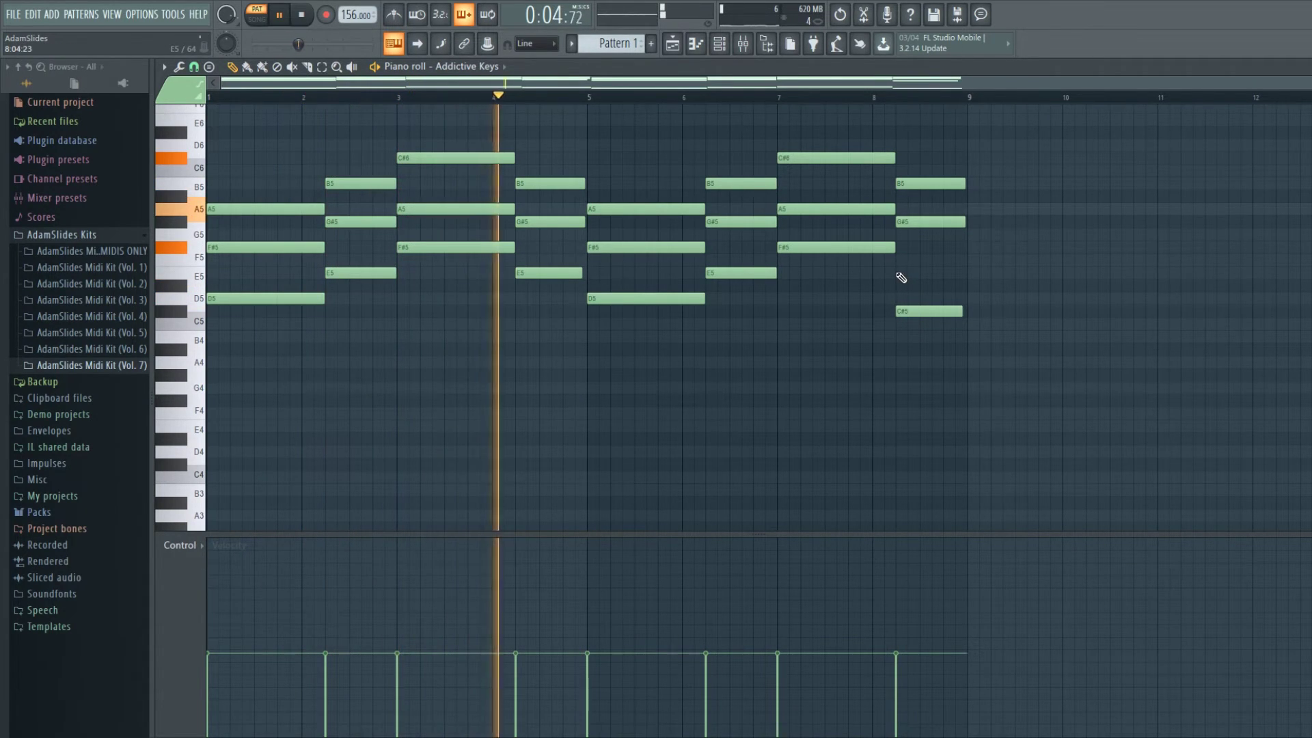
pyautogui.click(900, 272)
pyautogui.rightClick(925, 183)
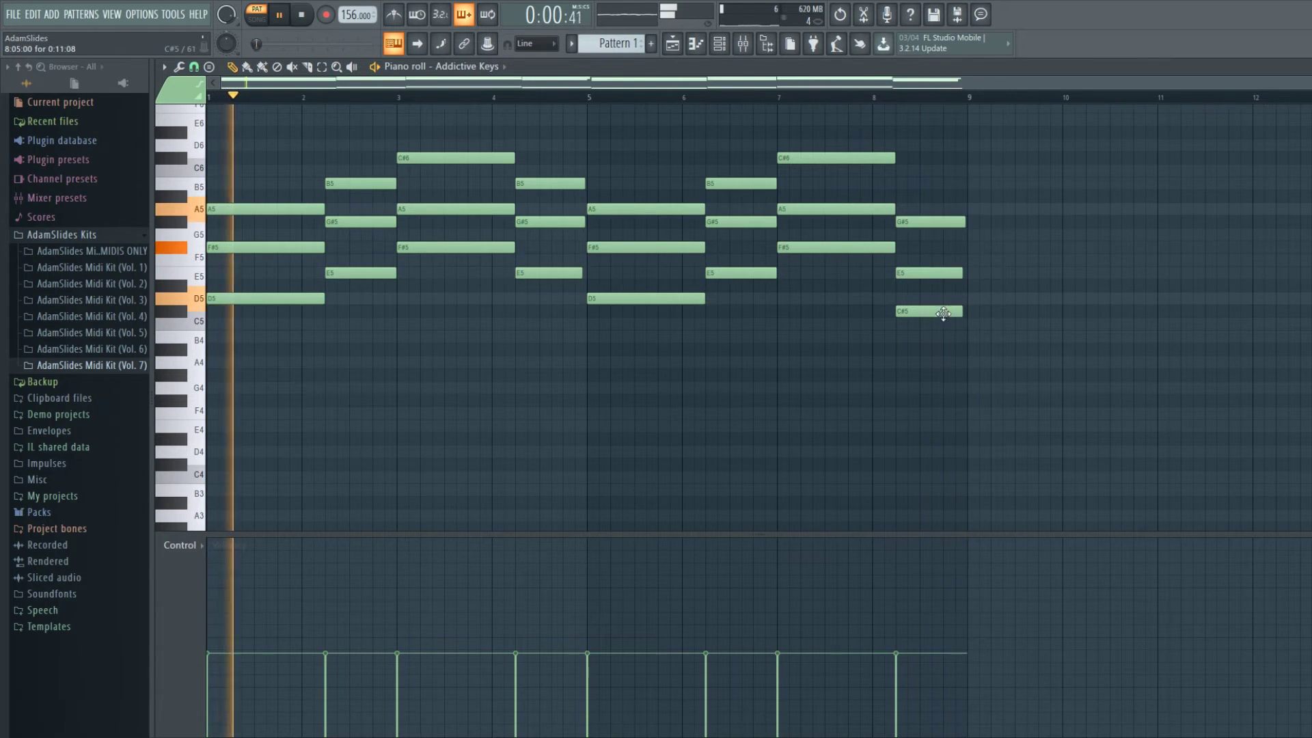
pyautogui.press('space')
# Step: Nudge the starts of the E5 and B5 notes in bar 2 and the F#5 in bar 3 slightly for a looser chord timing
pyautogui.scroll(4, 251, 103)
pyautogui.scroll(2, 251, 103)
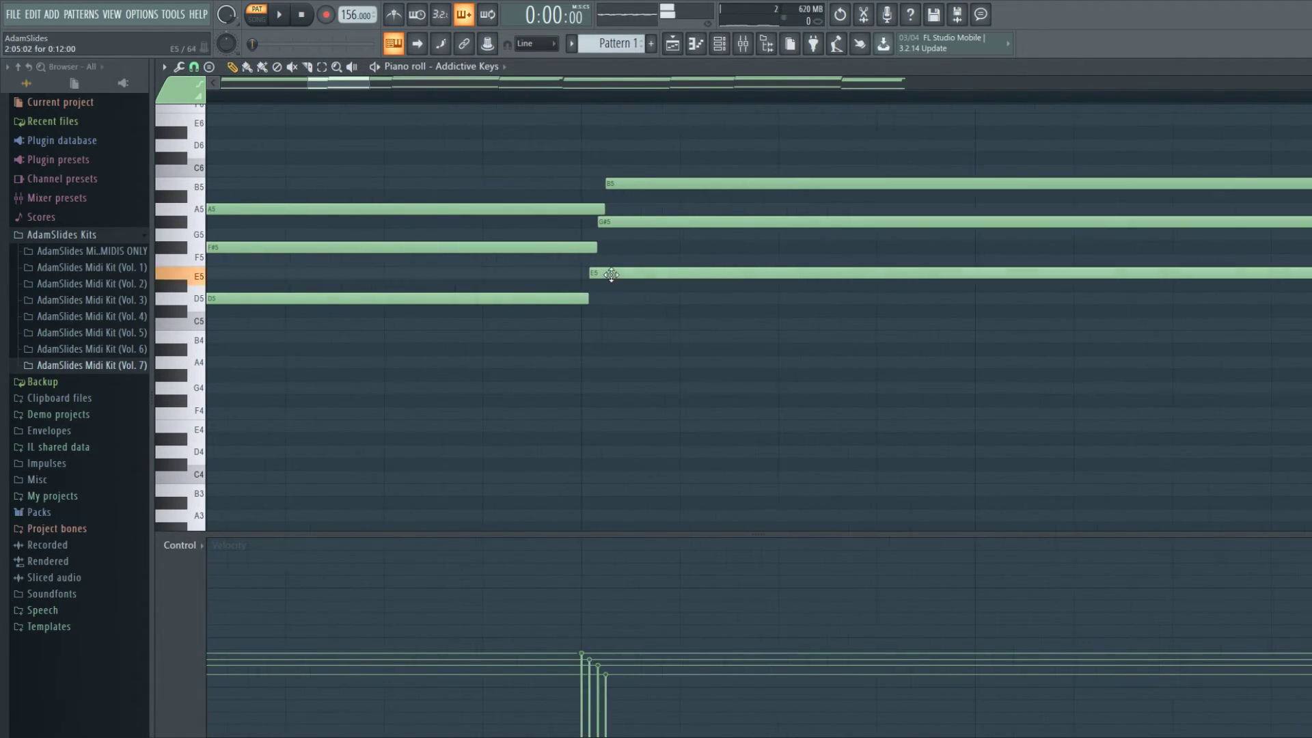
pyautogui.moveTo(611, 275); pyautogui.dragTo(599, 275)
pyautogui.click(356, 85)
pyautogui.moveTo(618, 186); pyautogui.dragTo(606, 186)
pyautogui.moveTo(359, 86); pyautogui.dragTo(431, 88)
pyautogui.moveTo(464, 252); pyautogui.dragTo(452, 253)
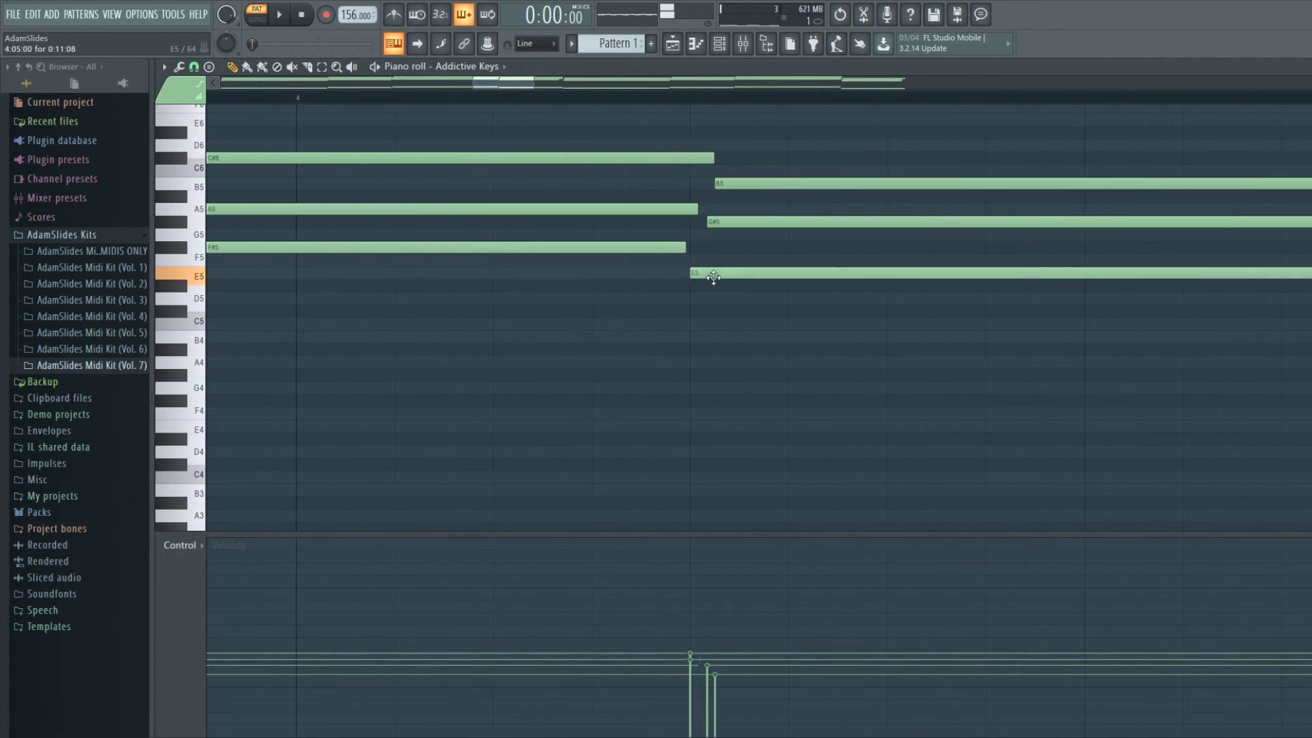
# Step: Shift the starts of the D5 and F#5 notes in the bar 5 chord slightly earlier and play the chords
pyautogui.click(555, 84)
pyautogui.moveTo(559, 96); pyautogui.dragTo(588, 96)
pyautogui.moveTo(606, 299); pyautogui.dragTo(587, 298)
pyautogui.moveTo(617, 248); pyautogui.dragTo(610, 248)
pyautogui.press('space')
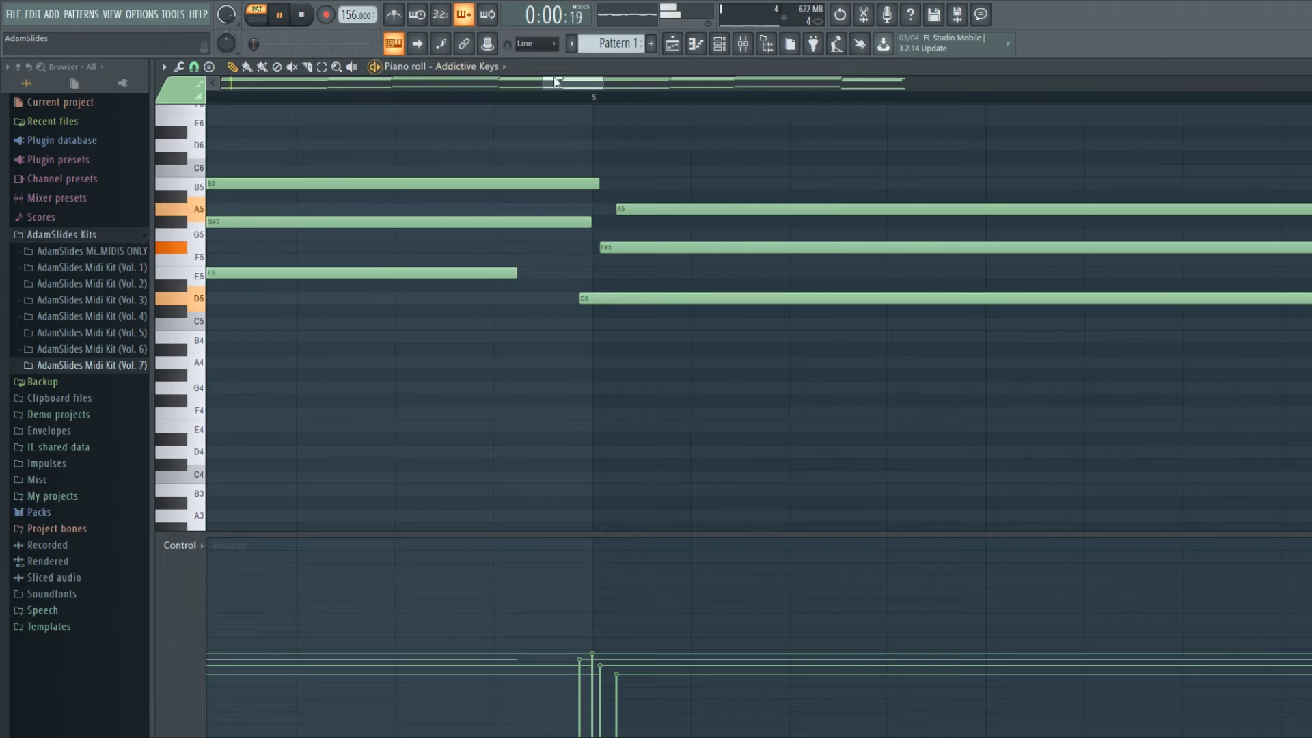
# Step: Offset the starts of the chord notes in bars 6 to 8 slightly and trim the end of the last G#5
pyautogui.moveTo(597, 87); pyautogui.dragTo(900, 85)
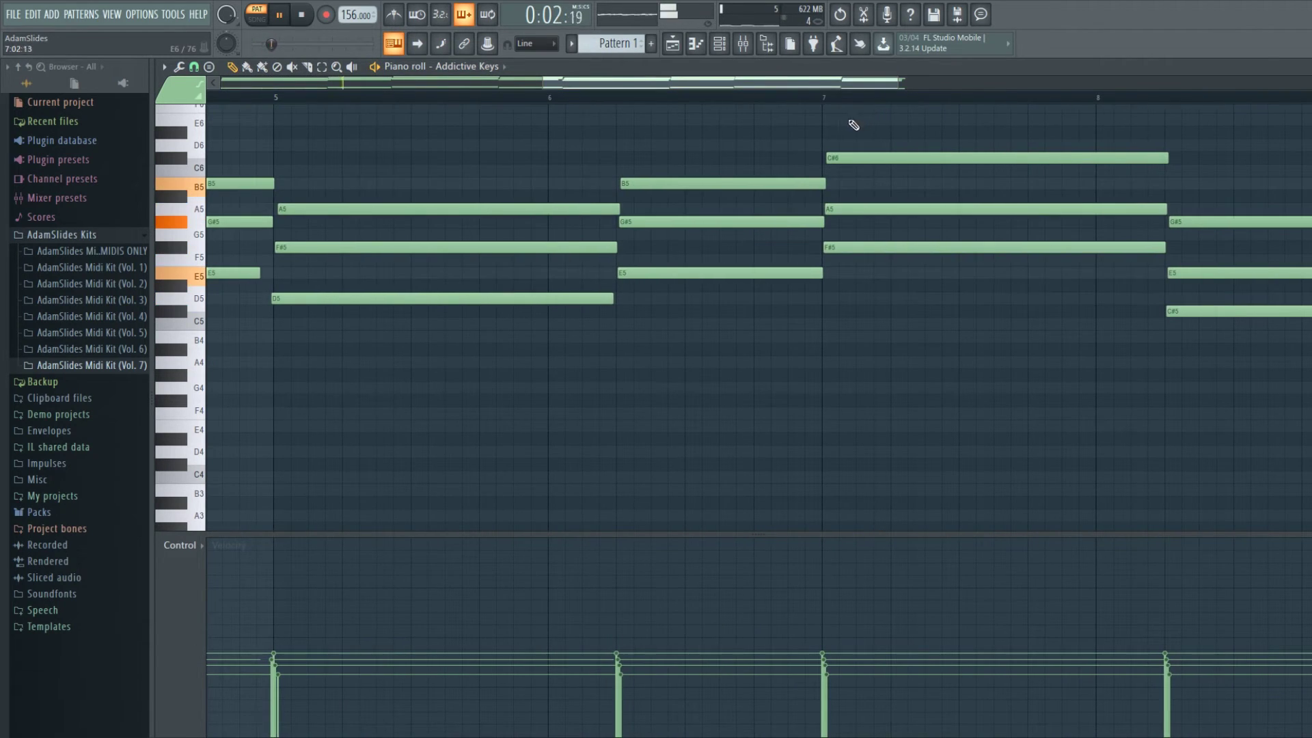
pyautogui.scroll(5, 625, 105)
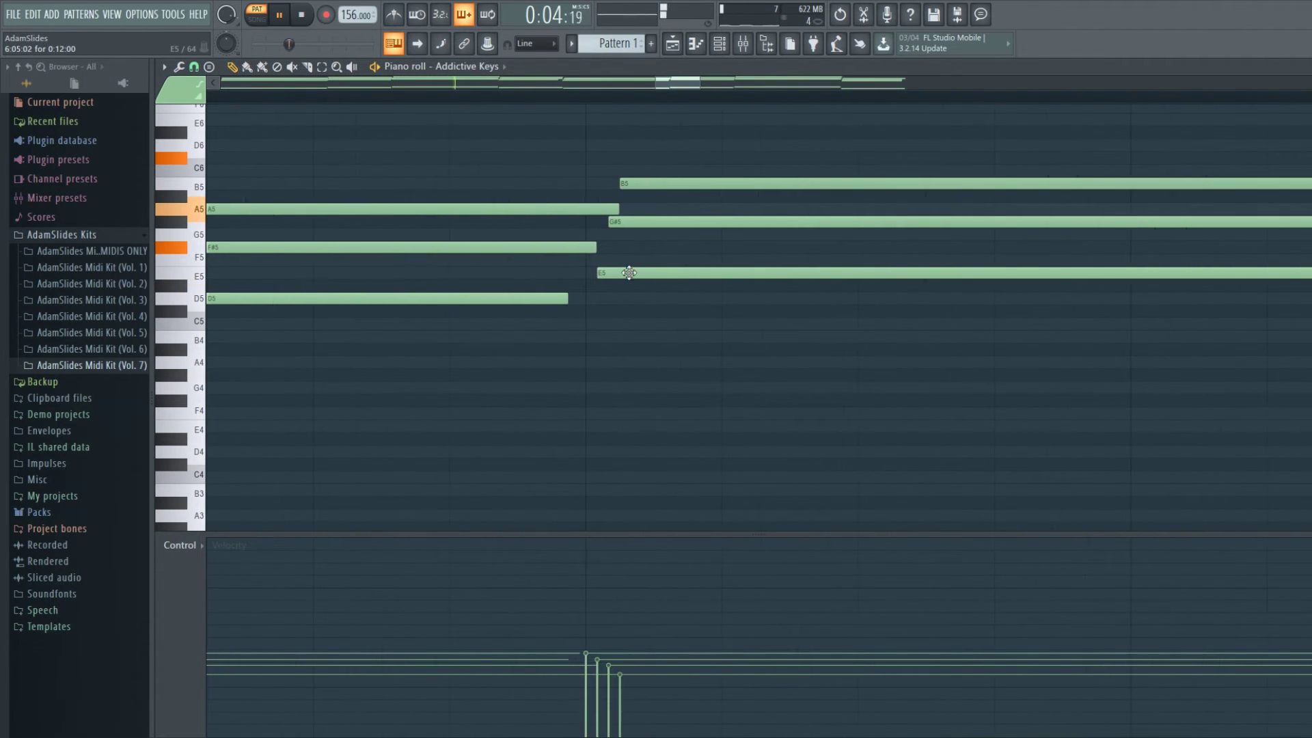
pyautogui.scroll(-5, 685, 108)
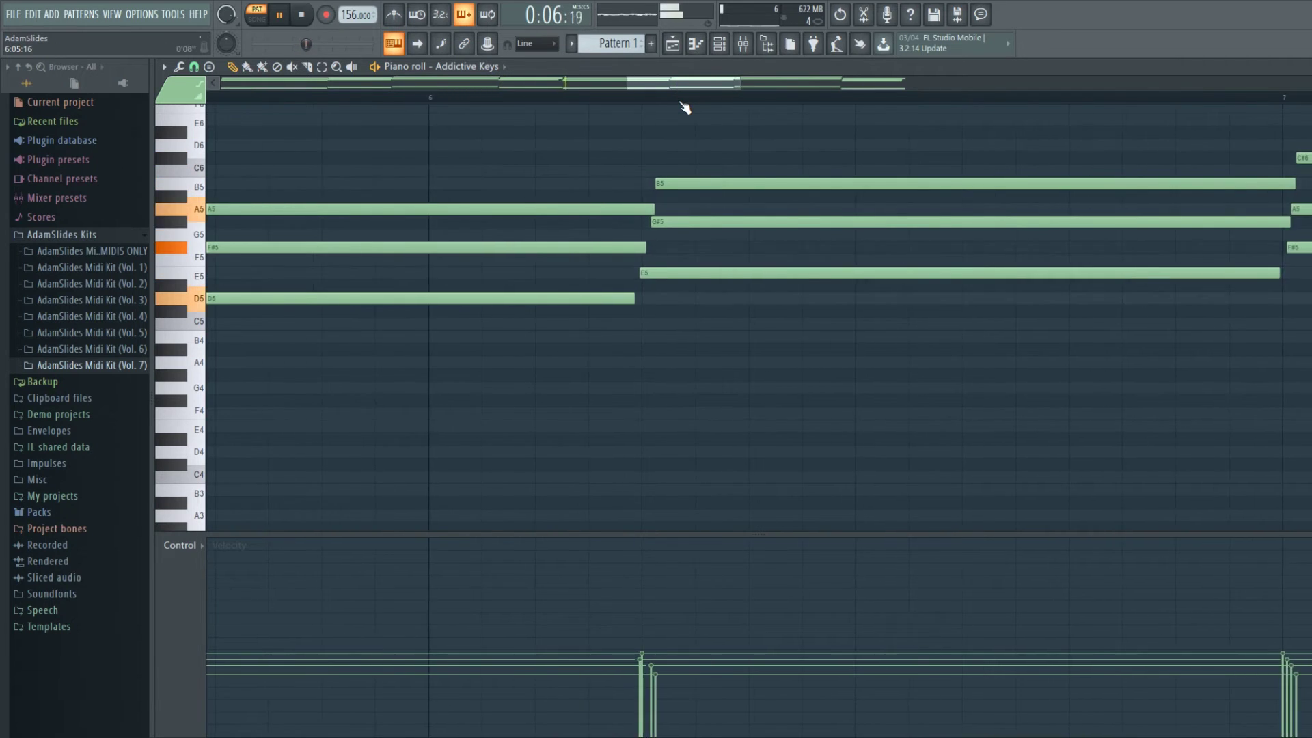
pyautogui.scroll(4, 688, 106)
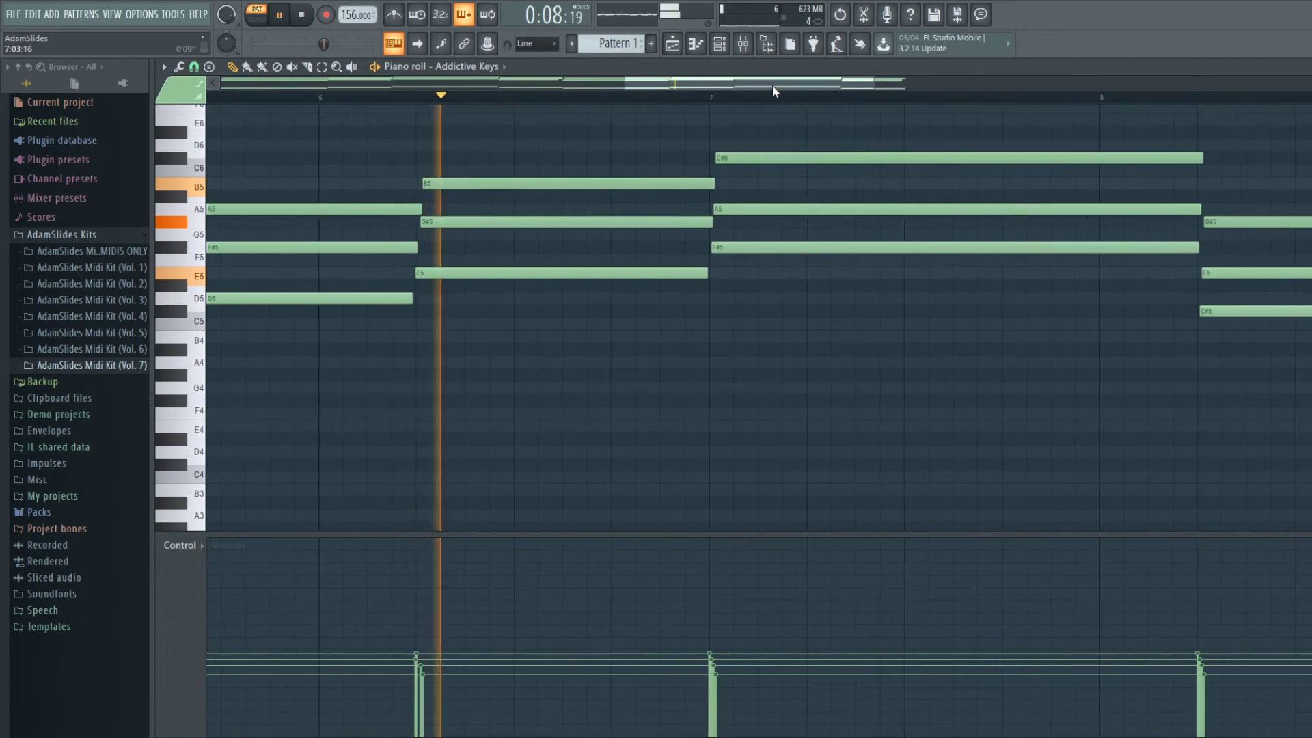
pyautogui.moveTo(720, 83); pyautogui.dragTo(797, 85)
pyautogui.moveTo(898, 311); pyautogui.dragTo(896, 311)
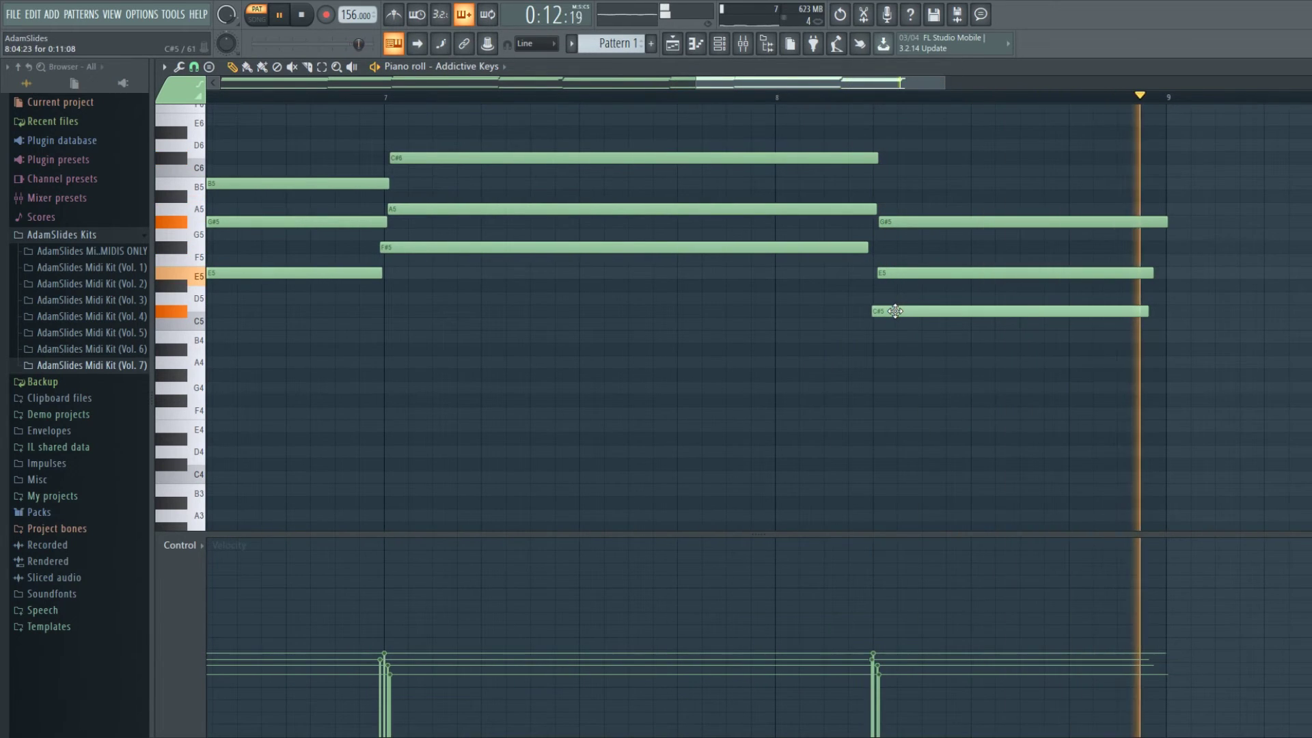
pyautogui.press('space')
pyautogui.moveTo(1167, 221); pyautogui.dragTo(1156, 221)
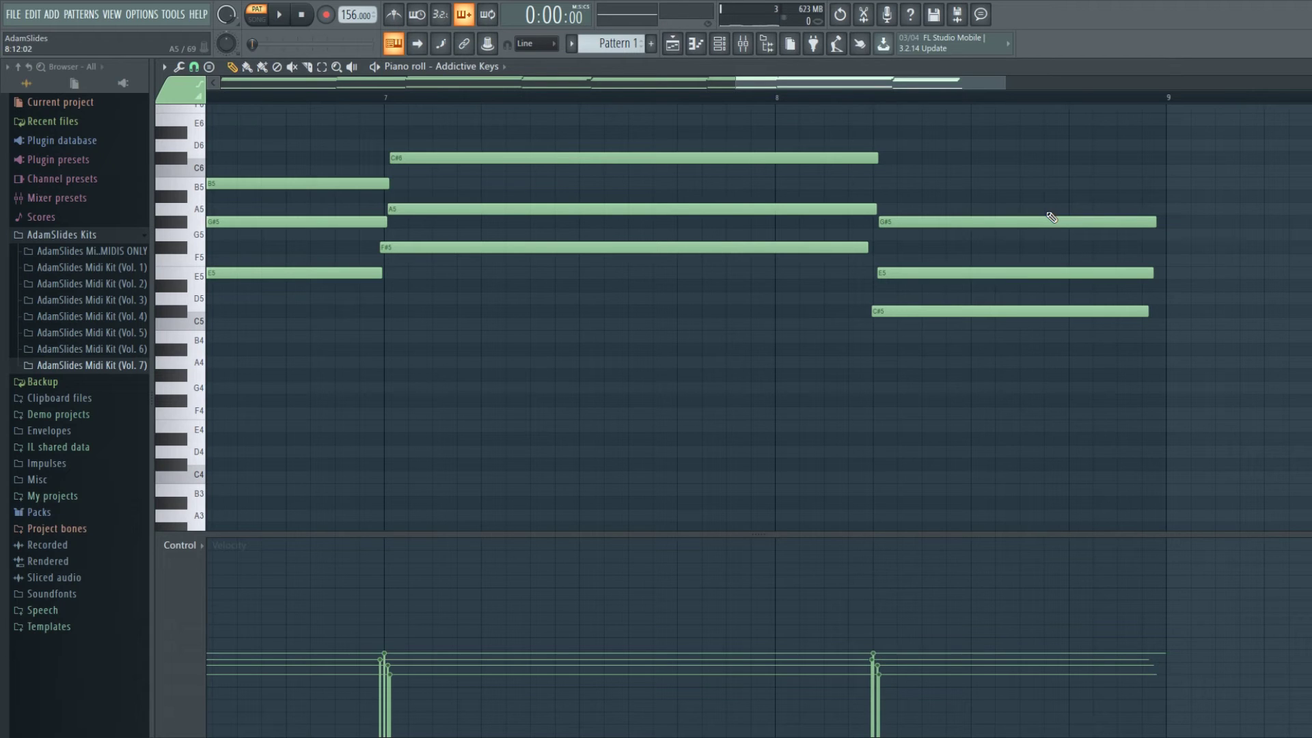
# Step: Randomize the velocities of the notes and play the chords
pyautogui.hotkey('alt', 'r')
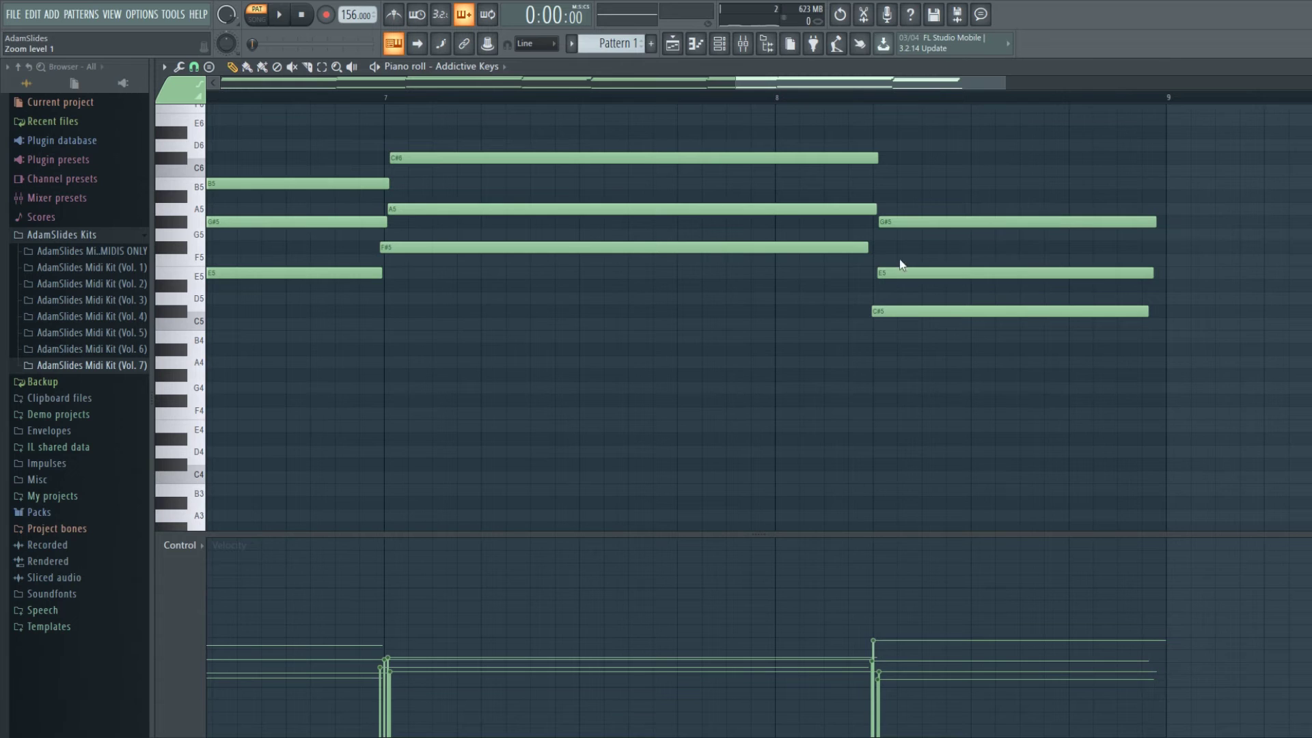
pyautogui.scroll(-5, 604, 94)
pyautogui.press('space')
pyautogui.scroll(2, 471, 195)
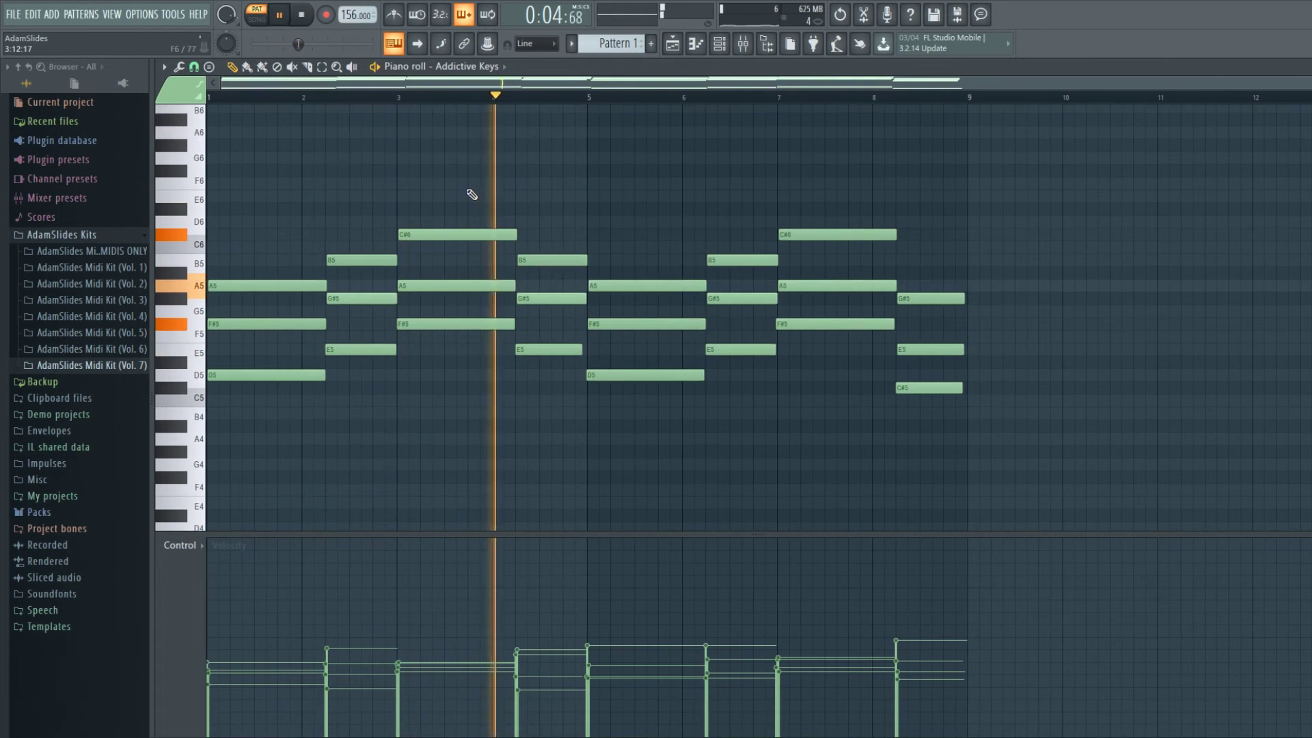
pyautogui.press('space')
# Step: Try opening notes for a top melody, including a B5 near the end of bar 1, and play them against the chords
pyautogui.click(280, 208)
pyautogui.moveTo(288, 209); pyautogui.dragTo(292, 260)
pyautogui.click(292, 260)
pyautogui.press('space')
pyautogui.press('space')
pyautogui.press('space')
pyautogui.moveTo(335, 234); pyautogui.dragTo(317, 261)
pyautogui.press('space')
pyautogui.click(402, 247)
pyautogui.press('space')
pyautogui.rightClick(301, 234)
pyautogui.press('space')
pyautogui.press('space')
pyautogui.press('space')
# Step: Try other melody notes around bars 2 and 3, play them and delete the trial notes
pyautogui.click(305, 311)
pyautogui.press('space')
pyautogui.click(397, 247)
pyautogui.press('space')
pyautogui.press('space')
pyautogui.rightClick(403, 248)
pyautogui.rightClick(296, 260)
pyautogui.rightClick(310, 299)
# Step: Add E6 and C#6 melody notes in the first half of bar 2 and play them with the chords
pyautogui.click(306, 179)
pyautogui.click(306, 196)
pyautogui.moveTo(306, 179); pyautogui.dragTo(455, 260)
pyautogui.click(329, 234)
pyautogui.press('space')
pyautogui.press('space')
# Step: Continue the top melody with B5 and A5 in the second half of bar 2 and play it
pyautogui.click(362, 247)
pyautogui.click(374, 285)
pyautogui.press('space')
pyautogui.press('space')
pyautogui.press('space')
pyautogui.press('space')
pyautogui.press('space')
# Step: Add B5, a short E6, F#6 and another E6 to the top melody across bar 3, playing it along the way
pyautogui.click(424, 261)
pyautogui.press('space')
pyautogui.click(448, 171)
pyautogui.click(445, 196)
pyautogui.press('space')
pyautogui.press('space')
pyautogui.click(470, 196)
# Step: Try a low note underneath the melody in bar 3, play it and remove it
pyautogui.scroll(-7, 444, 263)
pyautogui.click(469, 425)
pyautogui.press('space')
pyautogui.moveTo(513, 362)
pyautogui.mouseDown()
pyautogui.moveTo(467, 362)
pyautogui.moveTo(513, 361)
pyautogui.mouseUp()
pyautogui.rightClick(474, 426)
pyautogui.press('space')
pyautogui.press('space')
# Step: Add a C#6 and a short B5 melody note around the start of bar 4 and play the melody
pyautogui.scroll(7, 509, 308)
pyautogui.press('space')
pyautogui.moveTo(502, 235); pyautogui.dragTo(498, 274)
pyautogui.click(494, 247)
pyautogui.press('space')
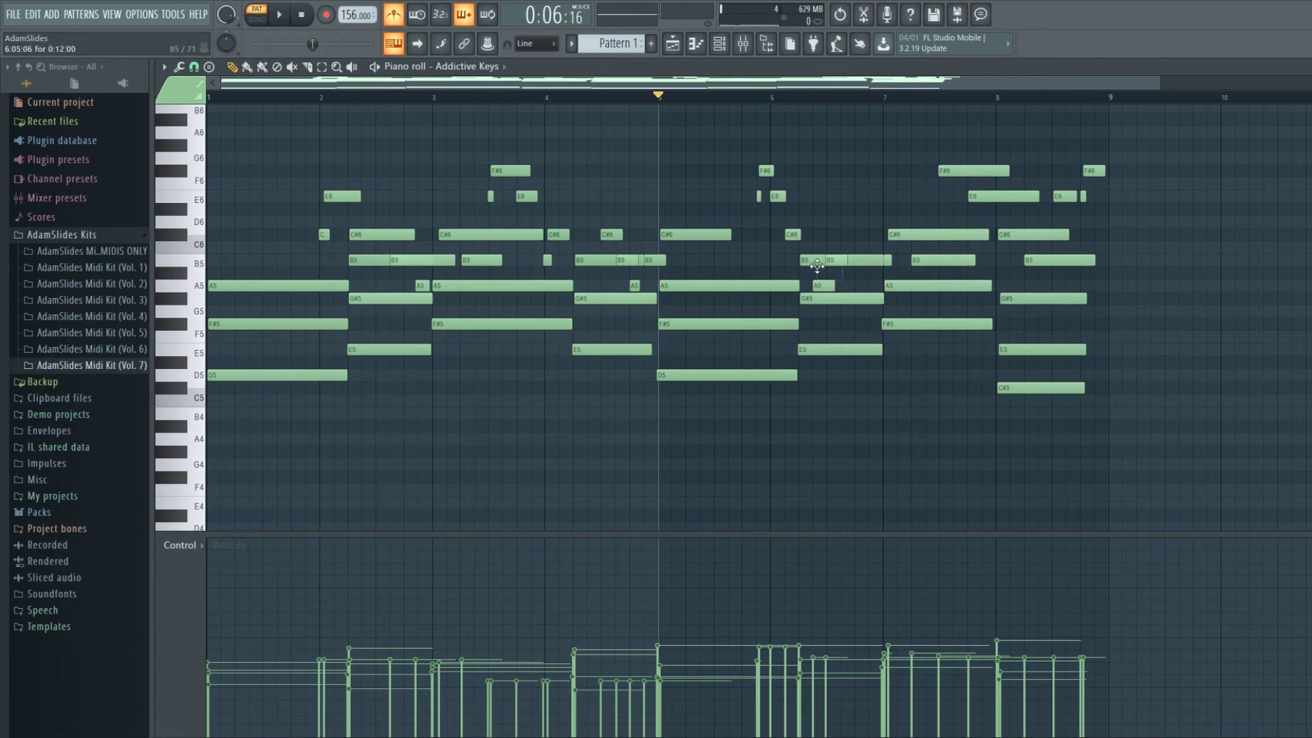
# Step: Shorten the A5 melody note in bar 6, add a very short A5 after it and play the phrase
pyautogui.moveTo(833, 285); pyautogui.dragTo(824, 285)
pyautogui.click(832, 285)
pyautogui.press('space')
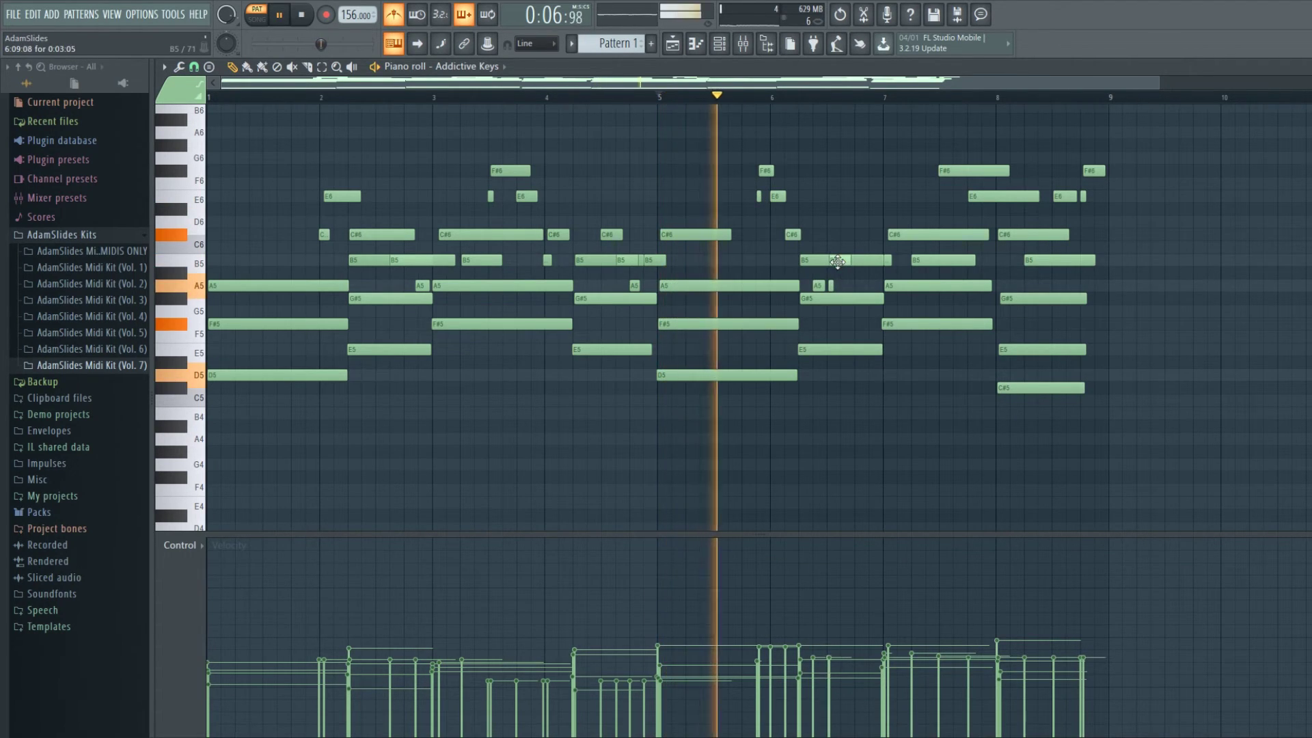
pyautogui.press('space')
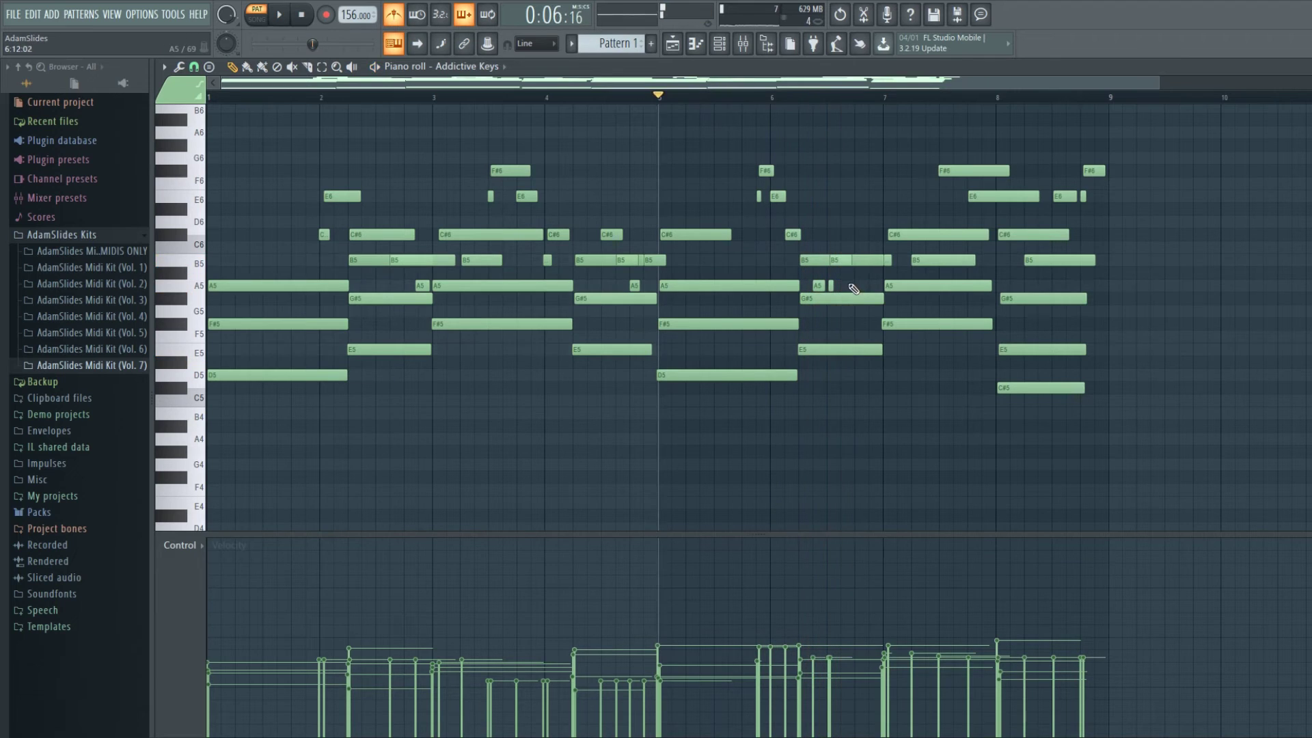
# Step: Add descending A5, F#5 and E5 melody notes at the end of bar 6 and play the full melody
pyautogui.click(846, 286)
pyautogui.click(859, 323)
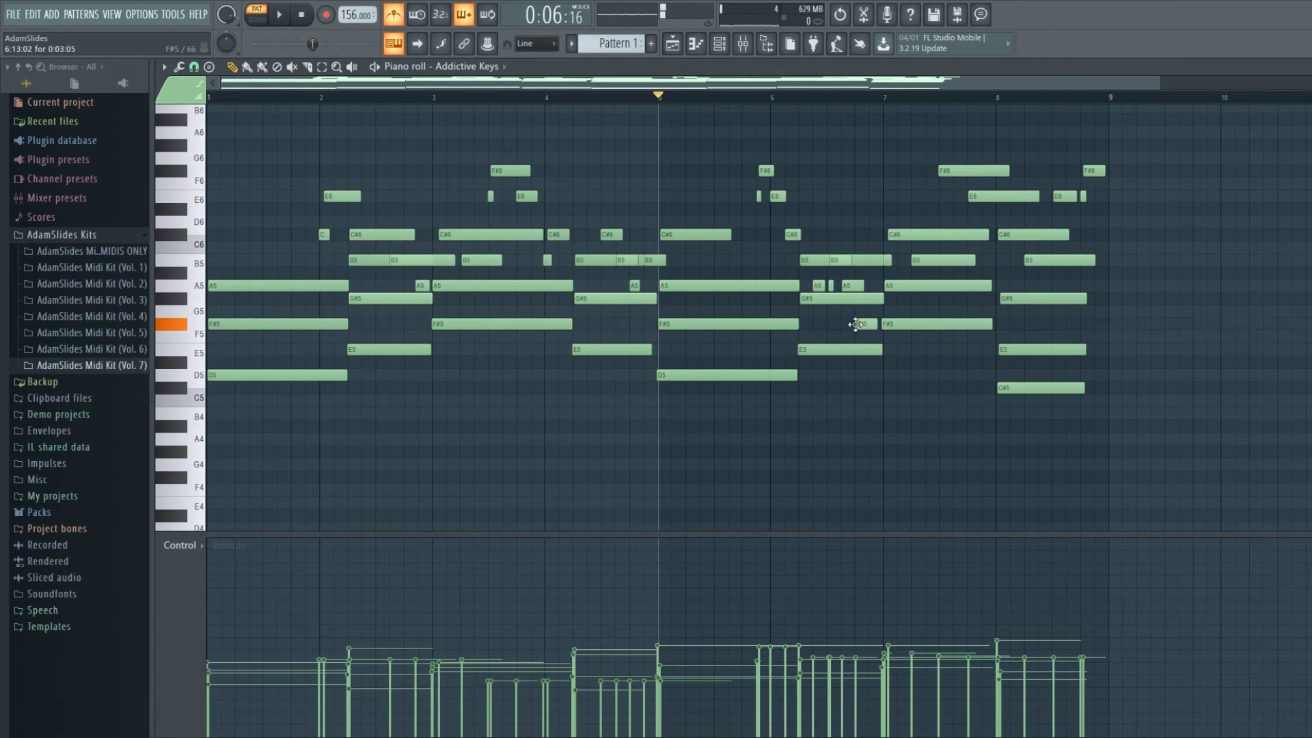
pyautogui.click(867, 349)
pyautogui.press('space')
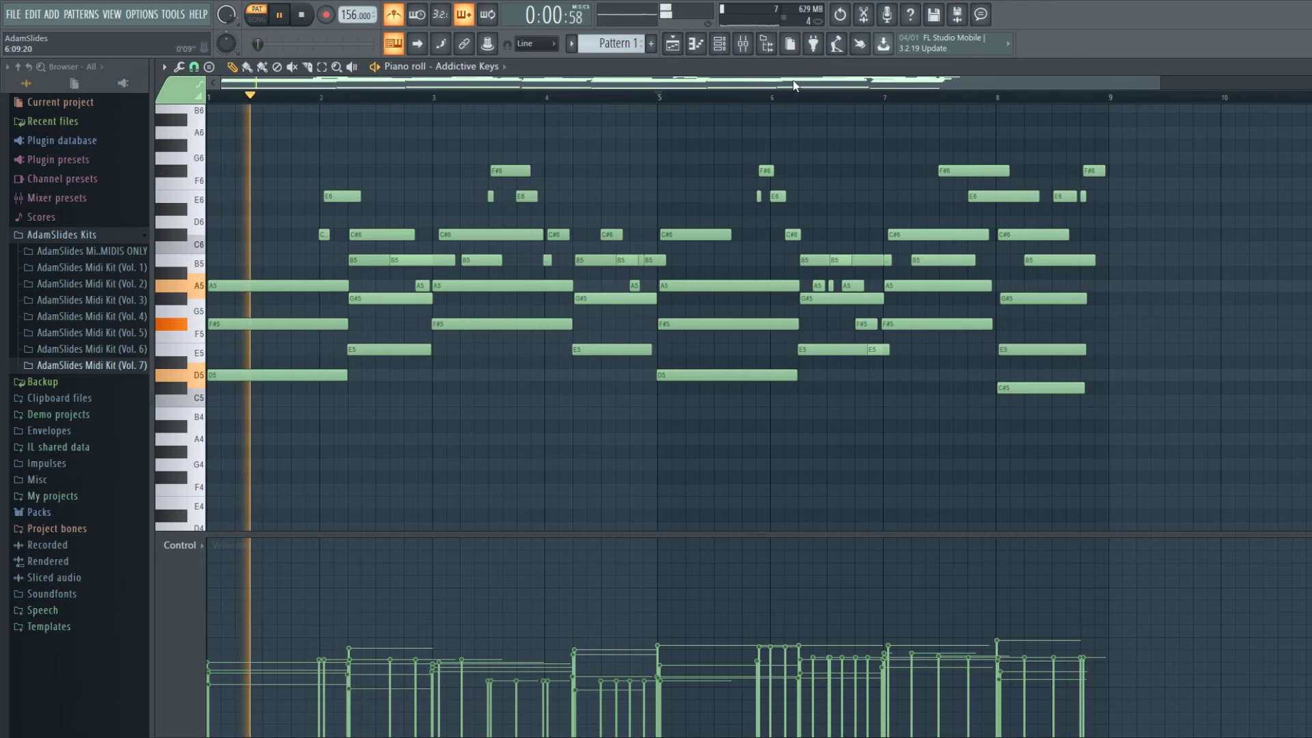
pyautogui.scroll(-2, 380, 100)
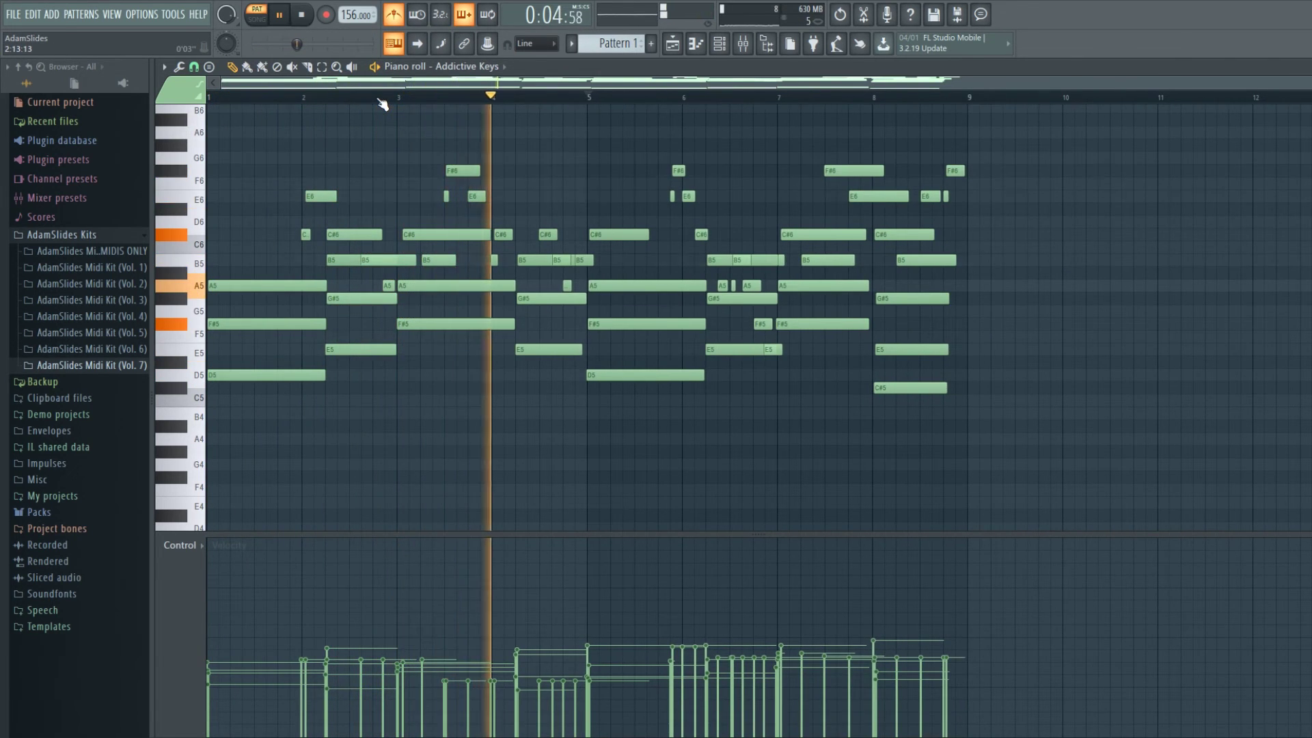
pyautogui.press('space')
pyautogui.scroll(-2, 623, 150)
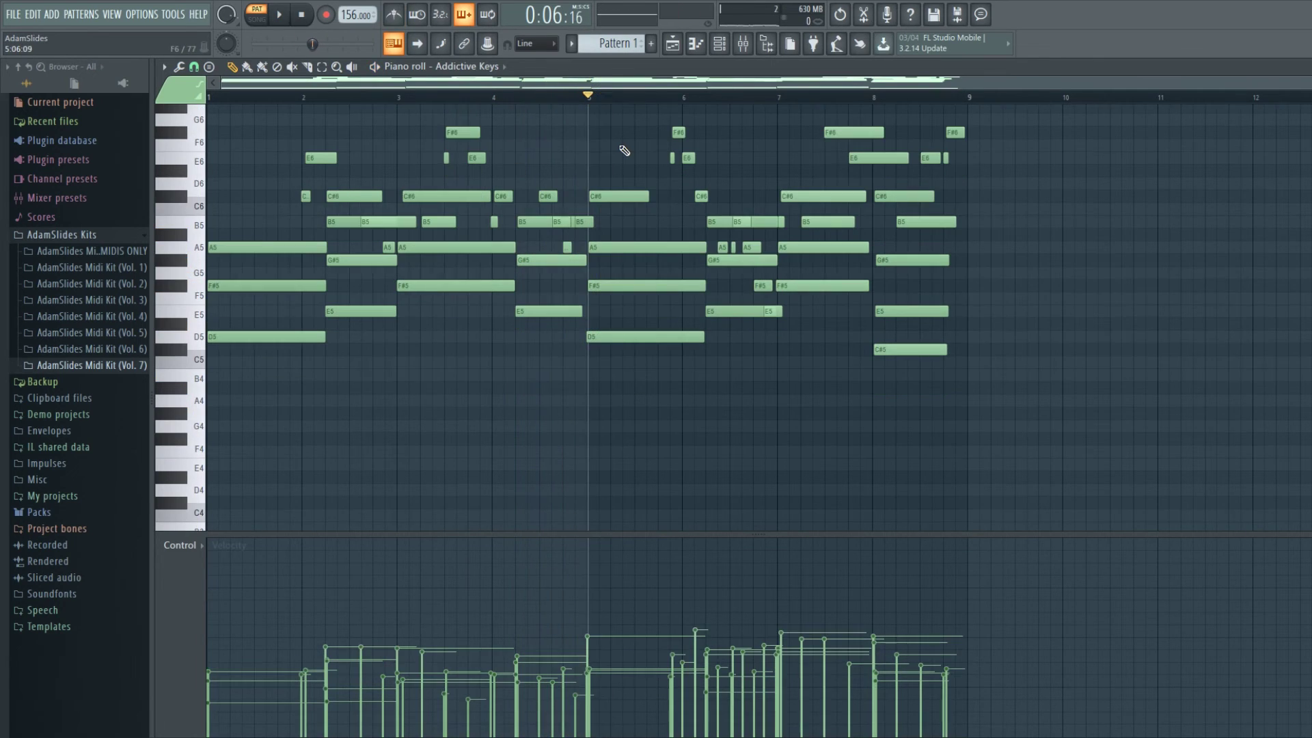